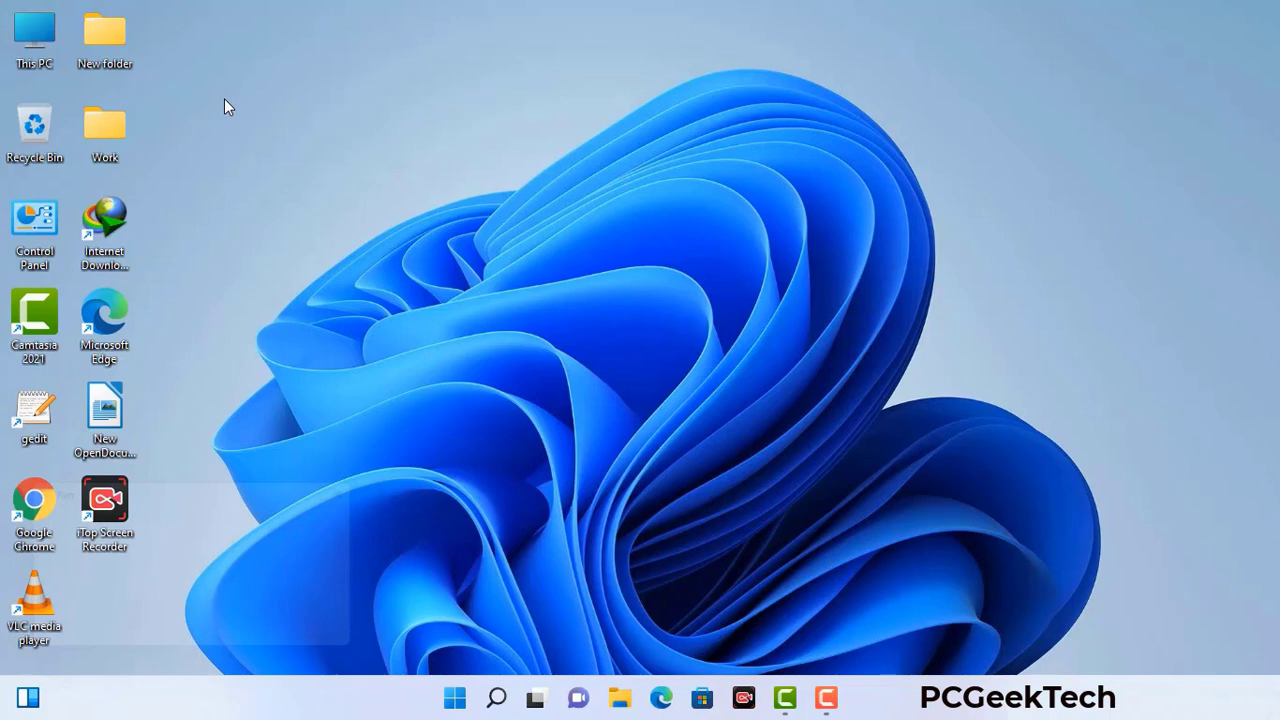
Bring up the Run dialog in the upper centre with msconfig ready in its Open field.
{"action": "key", "text": "super+r"}
{"action": "left_click_drag", "start_coordinate": [218, 487], "coordinate": [563, 159]}
{"action": "left_click", "coordinate": [510, 250]}
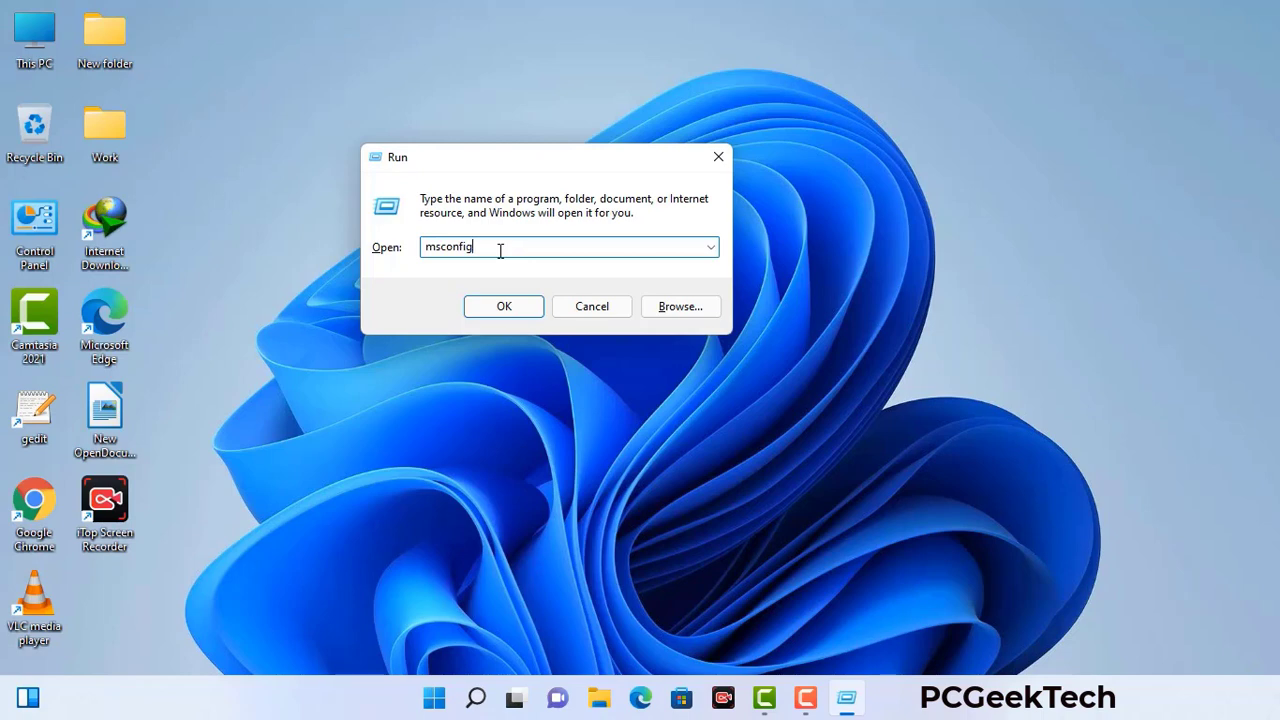
Enable Safe boot with the Network option on the Boot tab, apply it, and restart.
{"action": "left_click", "coordinate": [502, 307]}
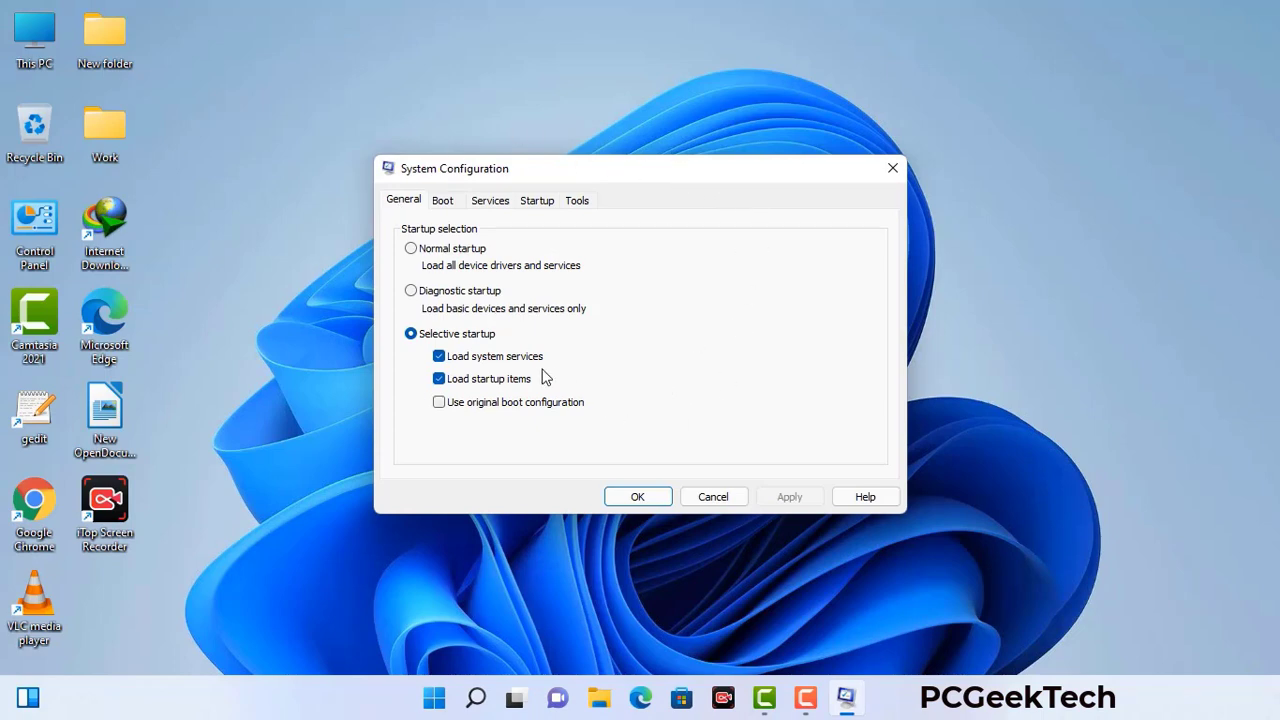
{"action": "left_click", "coordinate": [446, 204]}
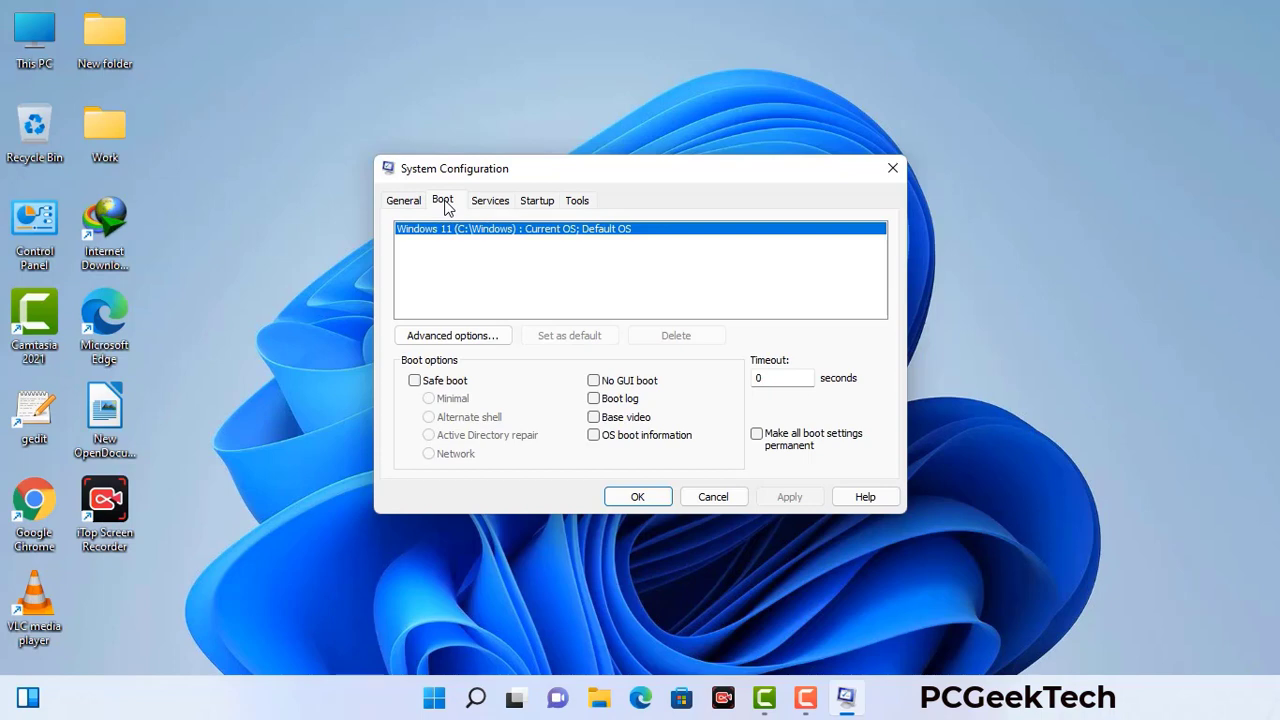
{"action": "left_click", "coordinate": [414, 381]}
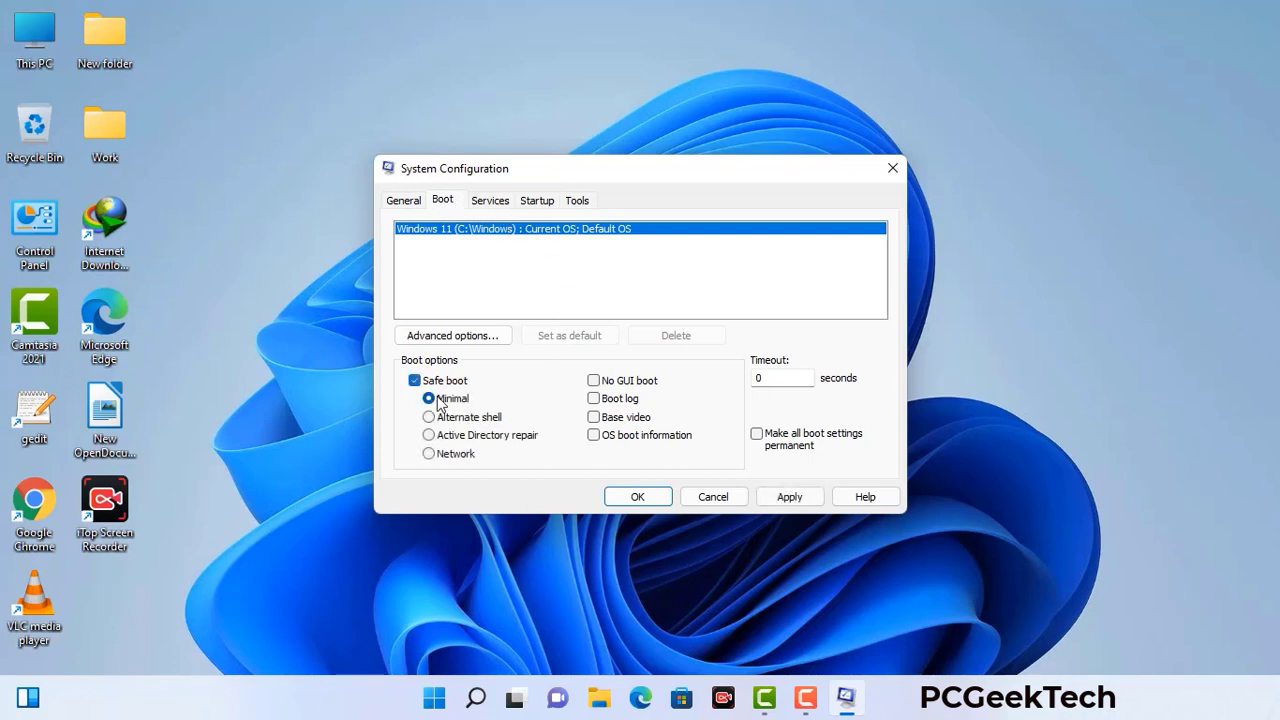
{"action": "left_click", "coordinate": [455, 455]}
{"action": "left_click", "coordinate": [789, 499]}
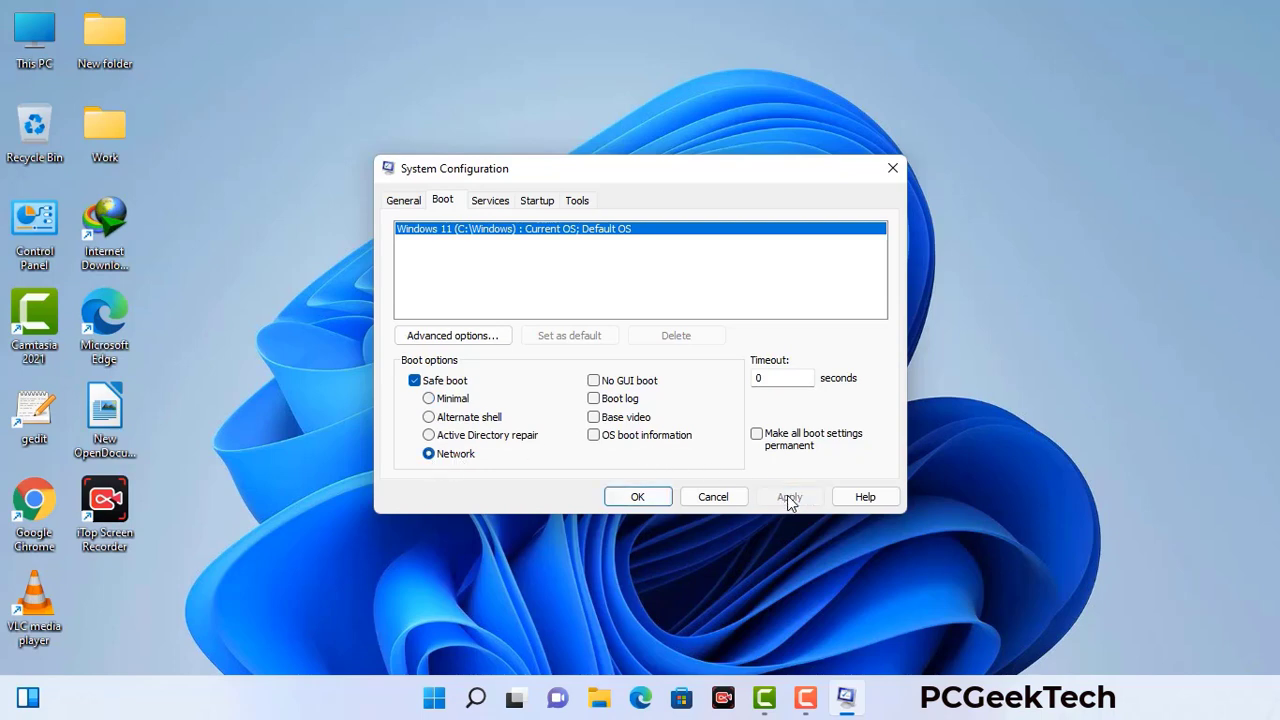
{"action": "left_click", "coordinate": [637, 497]}
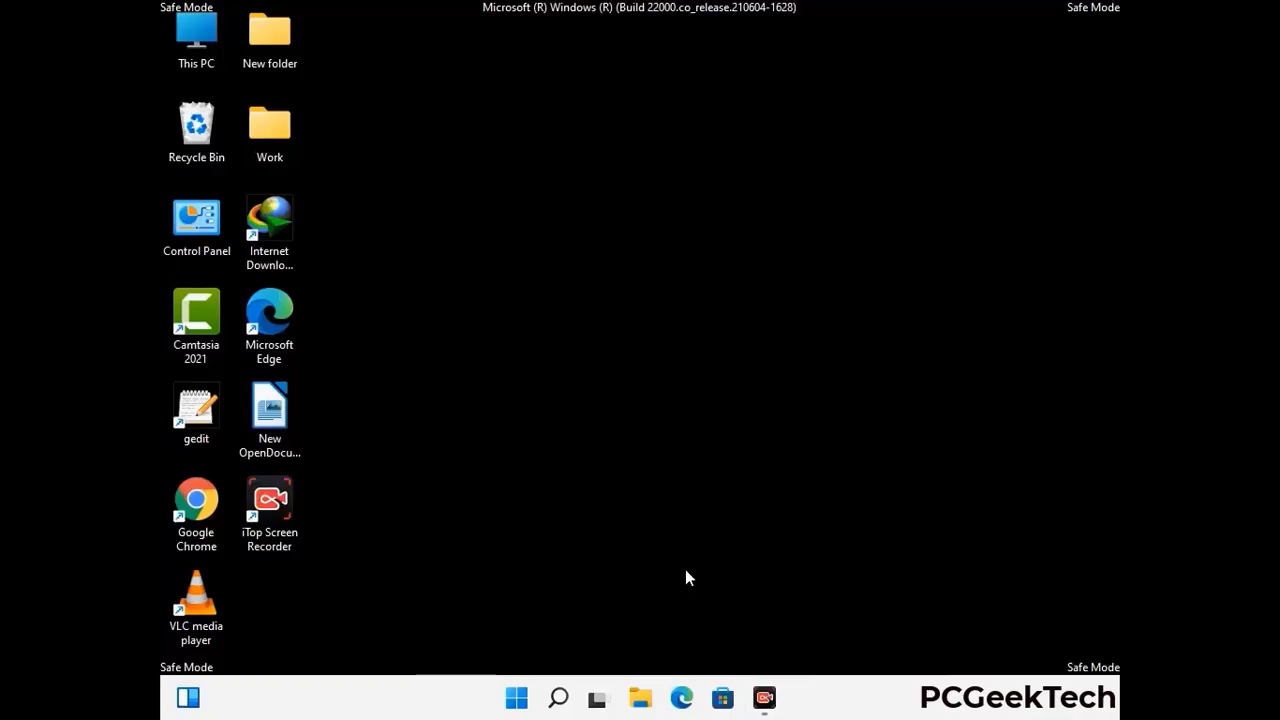
Turn on 'Show hidden files, folders, and drives' in File Explorer Options, then close Control Panel.
{"action": "double_click", "coordinate": [197, 240]}
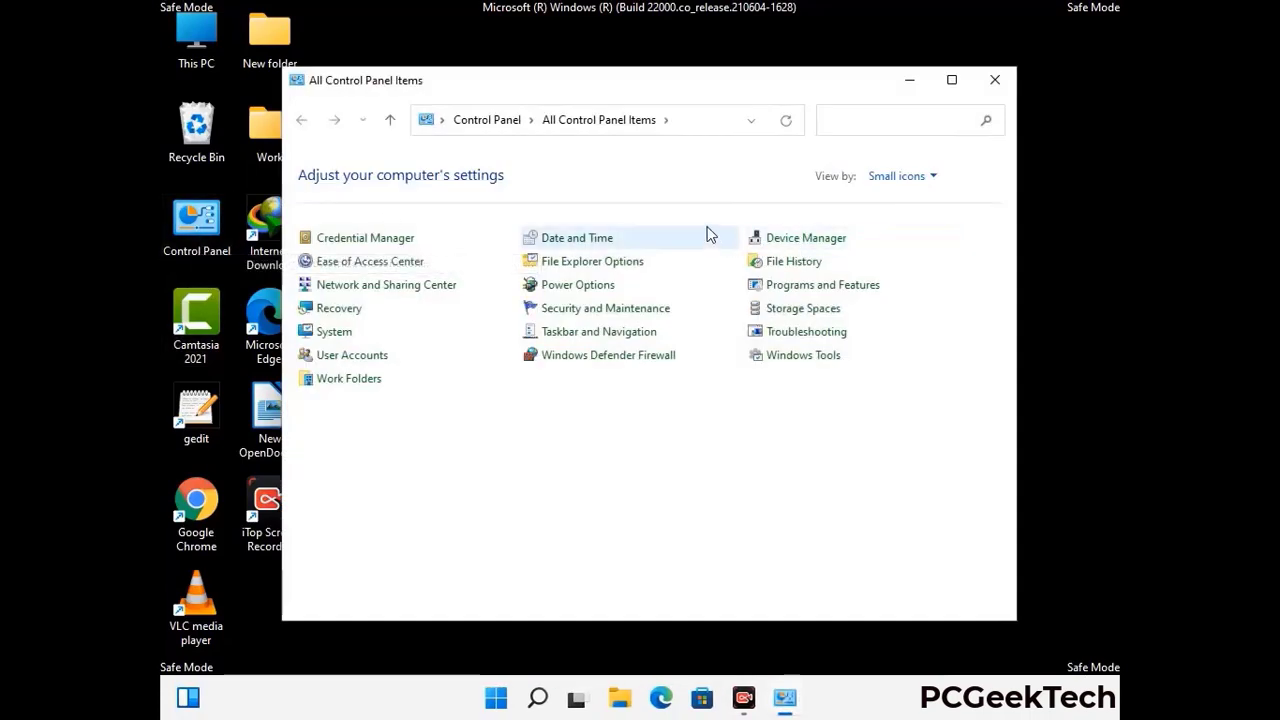
{"action": "left_click", "coordinate": [615, 262]}
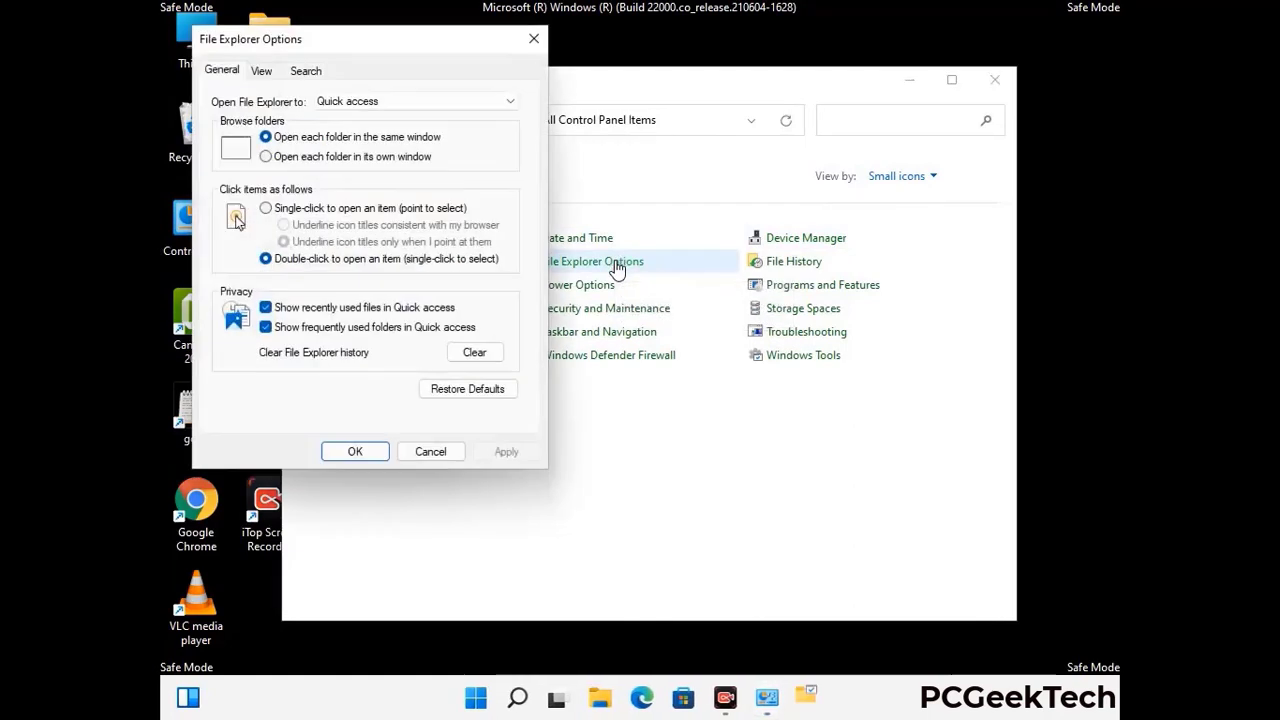
{"action": "left_click", "coordinate": [266, 74]}
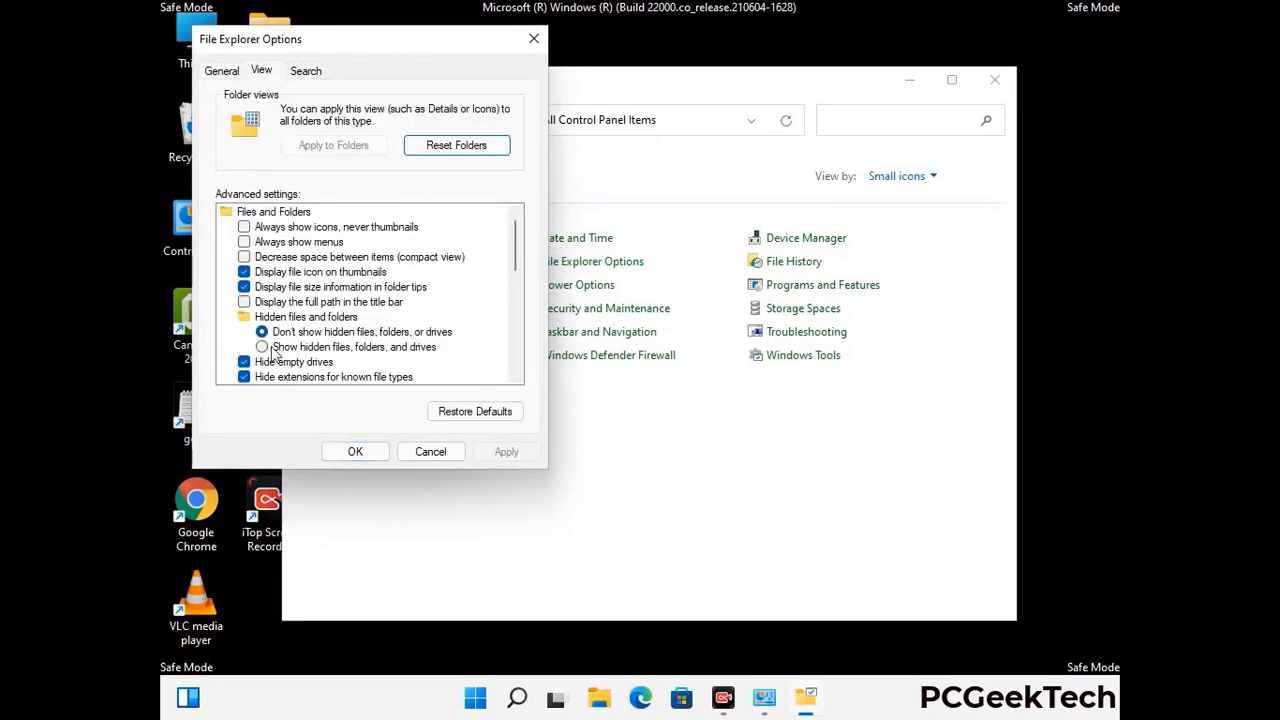
{"action": "left_click", "coordinate": [262, 348]}
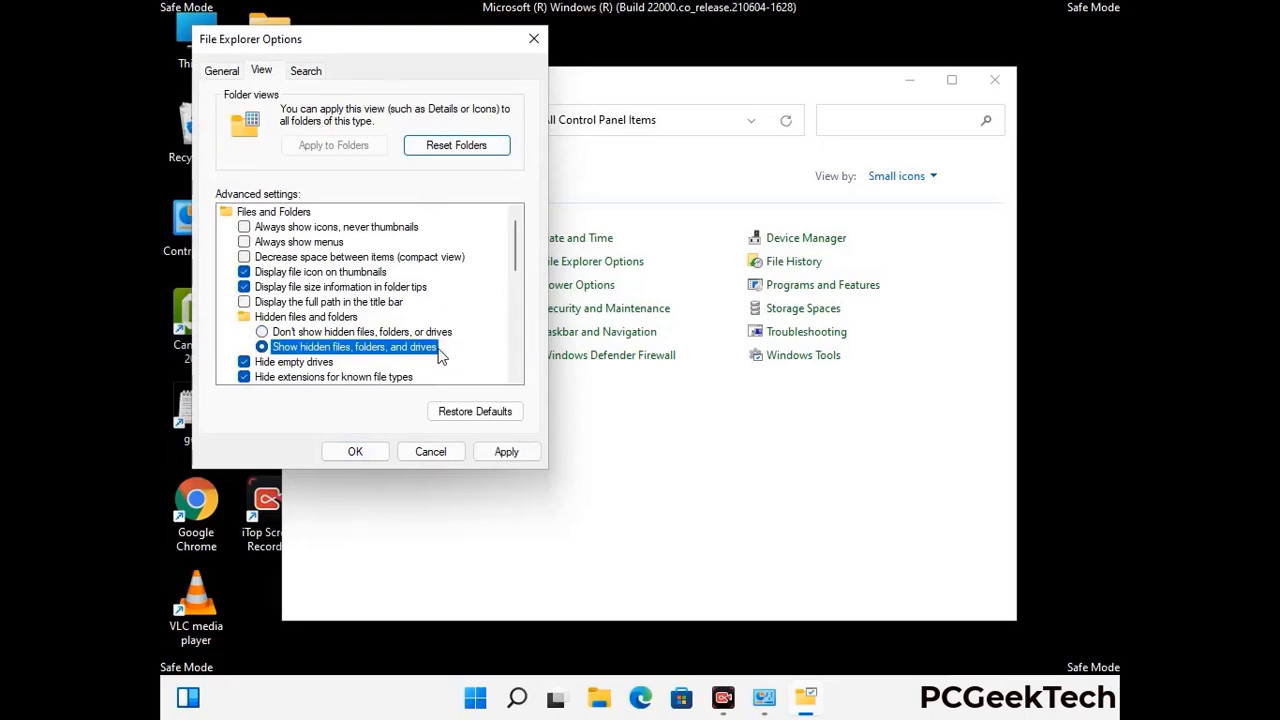
{"action": "left_click", "coordinate": [506, 452]}
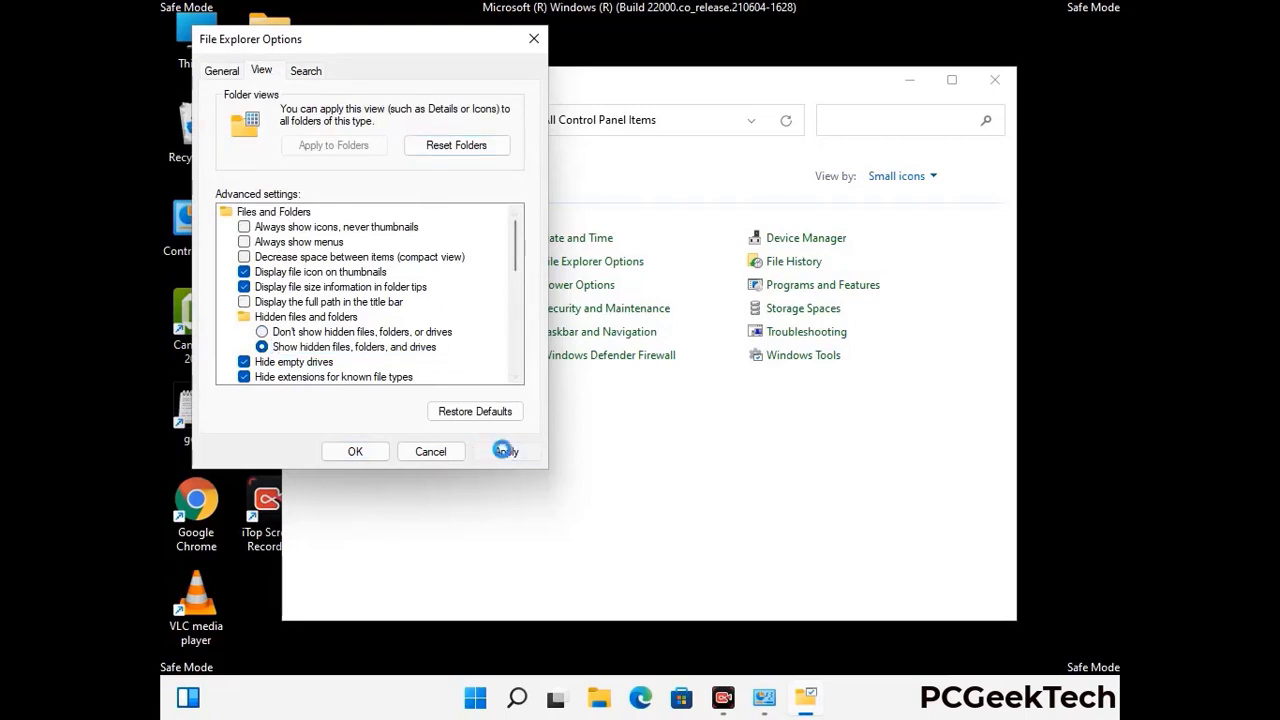
{"action": "left_click", "coordinate": [340, 453]}
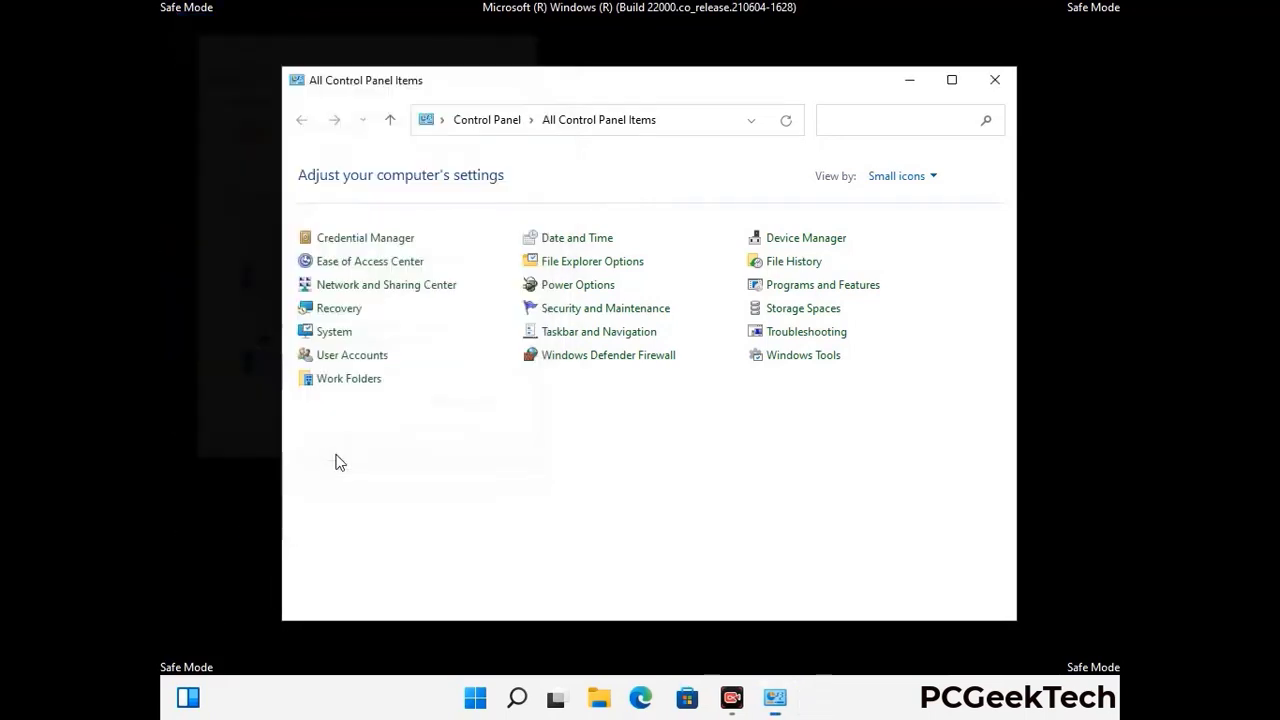
{"action": "left_click", "coordinate": [993, 80]}
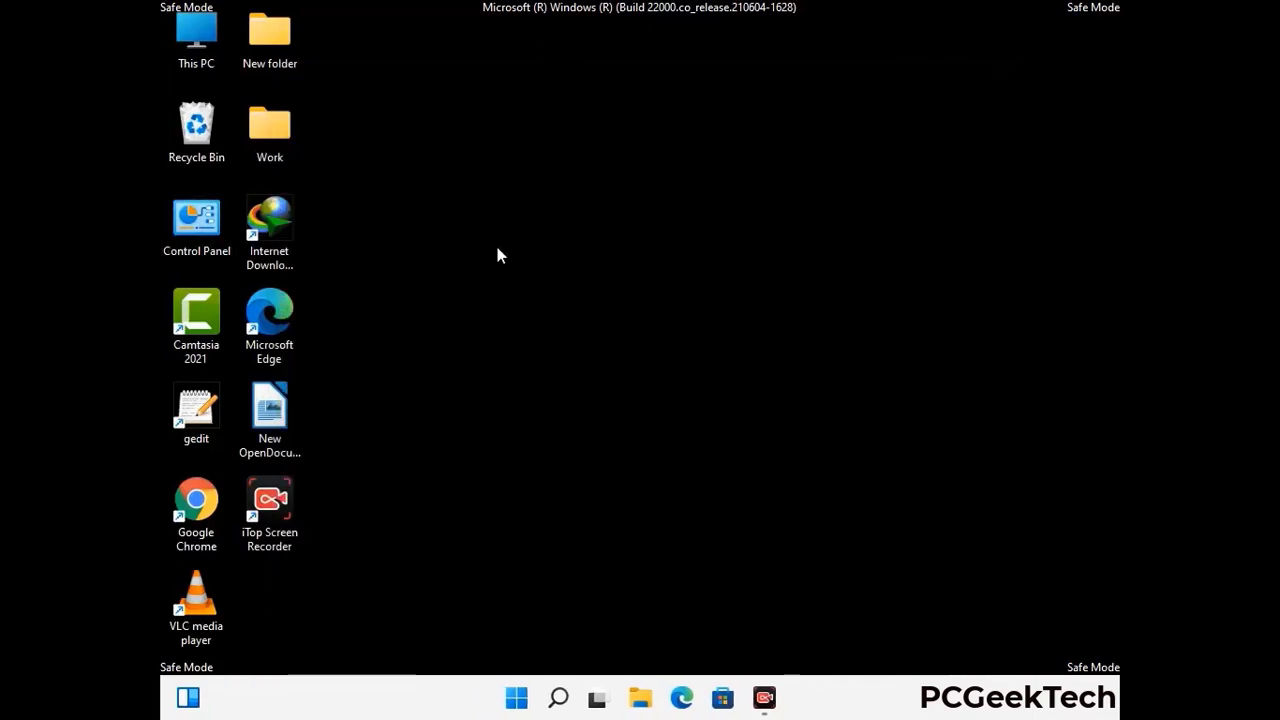
Browse in File Explorer to C:\Windows\System32\drivers\etc.
{"action": "double_click", "coordinate": [190, 62]}
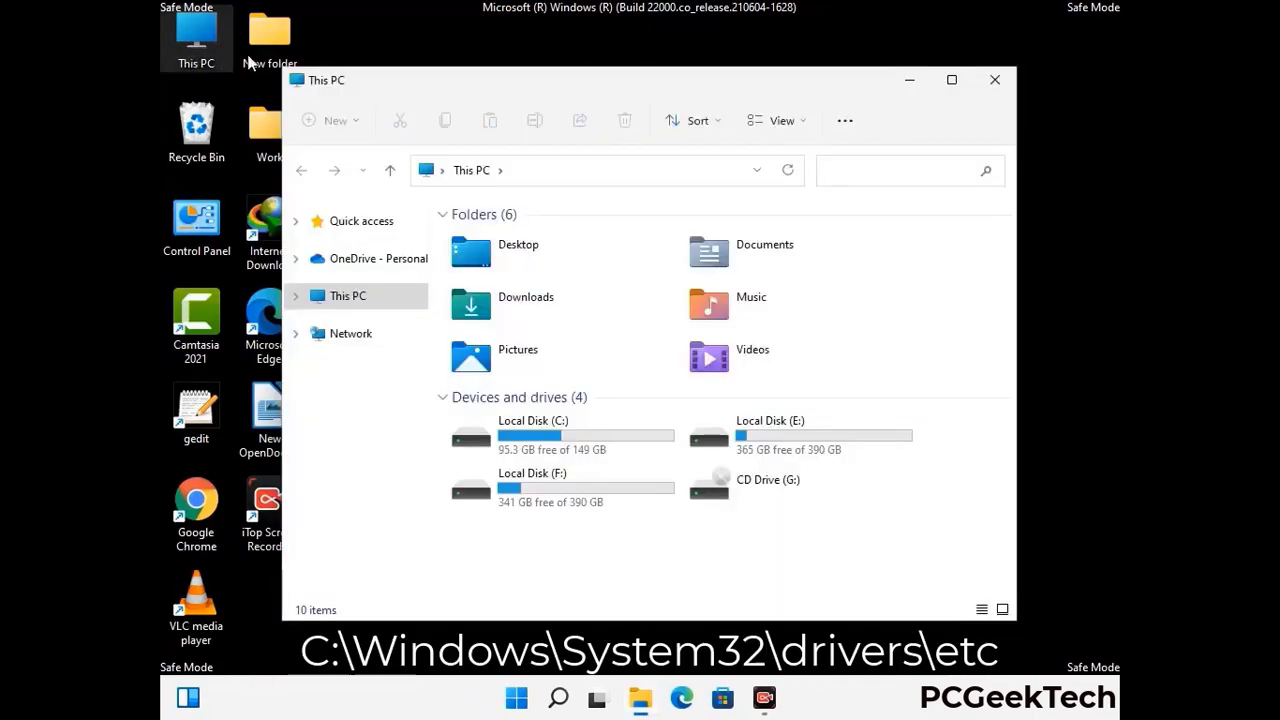
{"action": "double_click", "coordinate": [560, 438]}
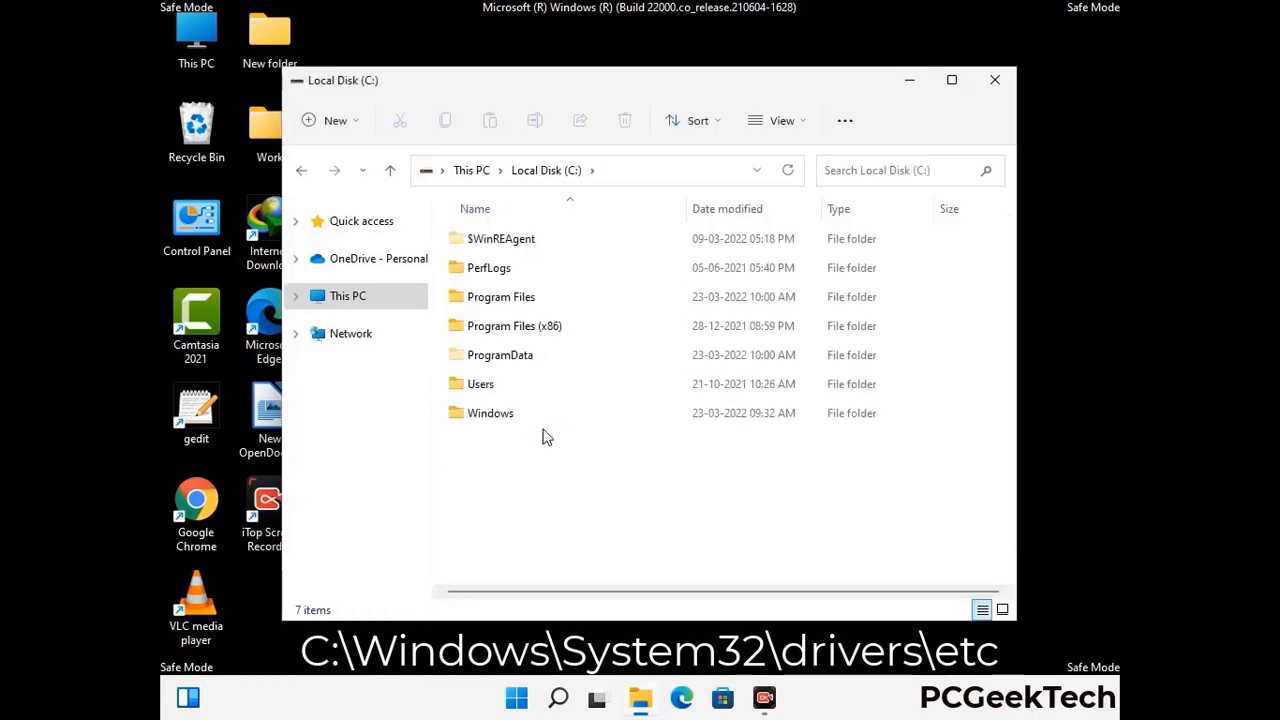
{"action": "double_click", "coordinate": [485, 413]}
{"action": "scroll", "coordinate": [640, 425], "scroll_direction": "down", "scroll_amount": 5}
{"action": "scroll", "coordinate": [632, 432], "scroll_direction": "down", "scroll_amount": 12}
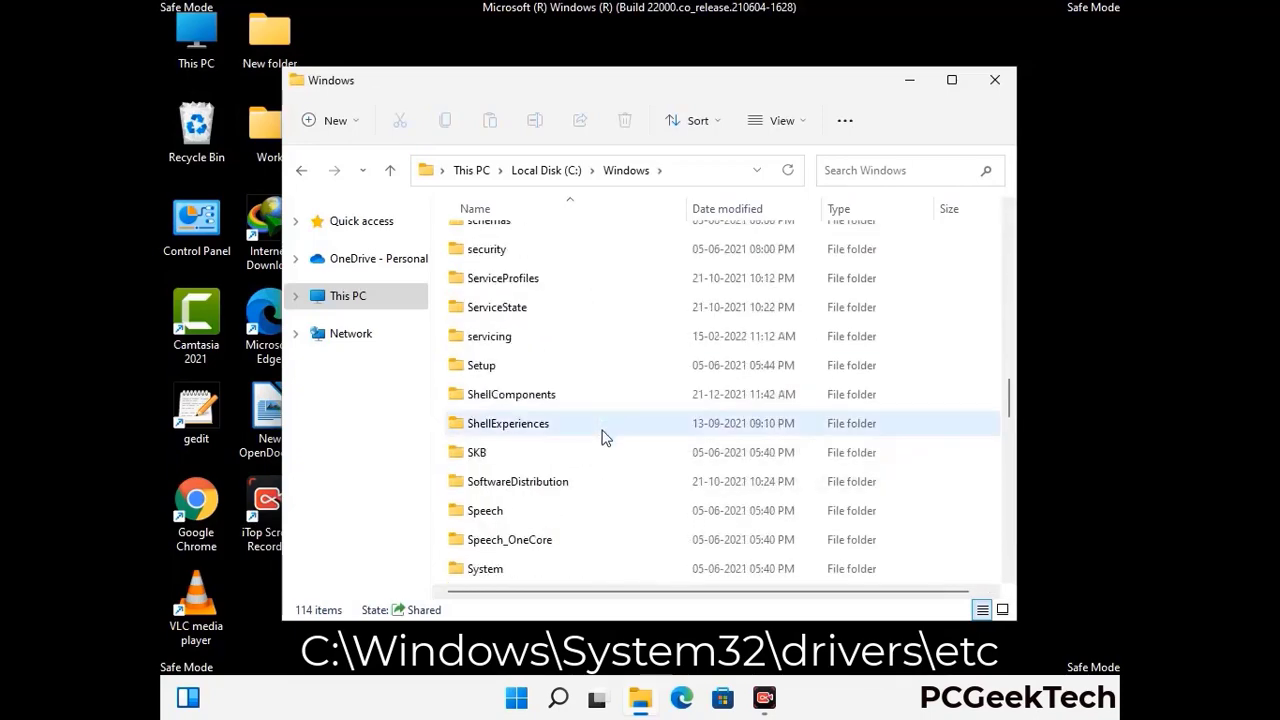
{"action": "scroll", "coordinate": [602, 437], "scroll_direction": "down", "scroll_amount": 3}
{"action": "double_click", "coordinate": [487, 421]}
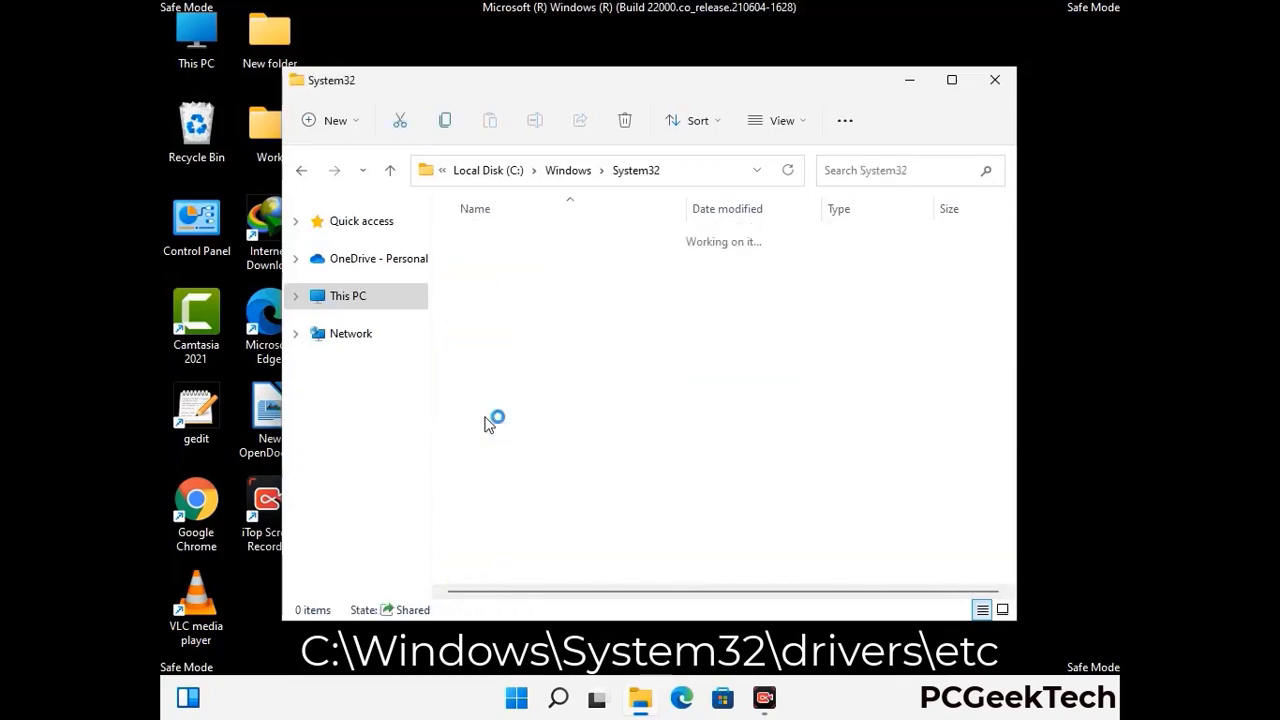
{"action": "scroll", "coordinate": [551, 435], "scroll_direction": "down", "scroll_amount": 5}
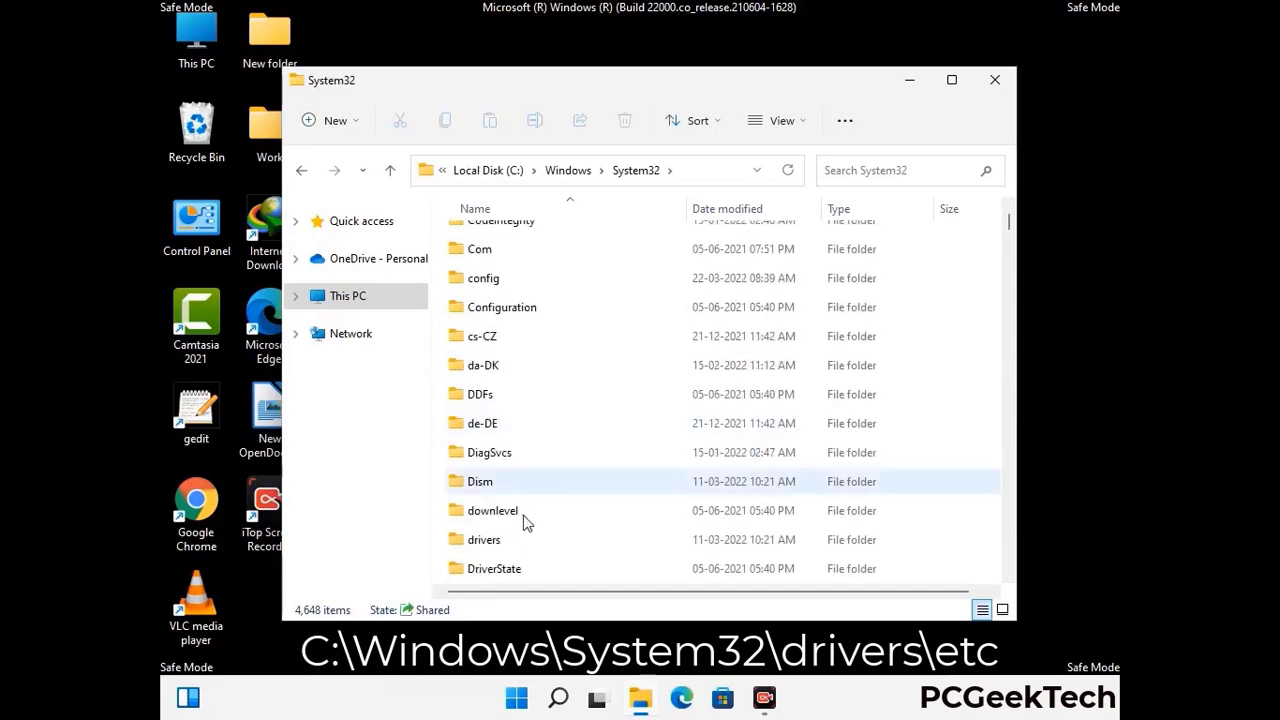
{"action": "double_click", "coordinate": [490, 543]}
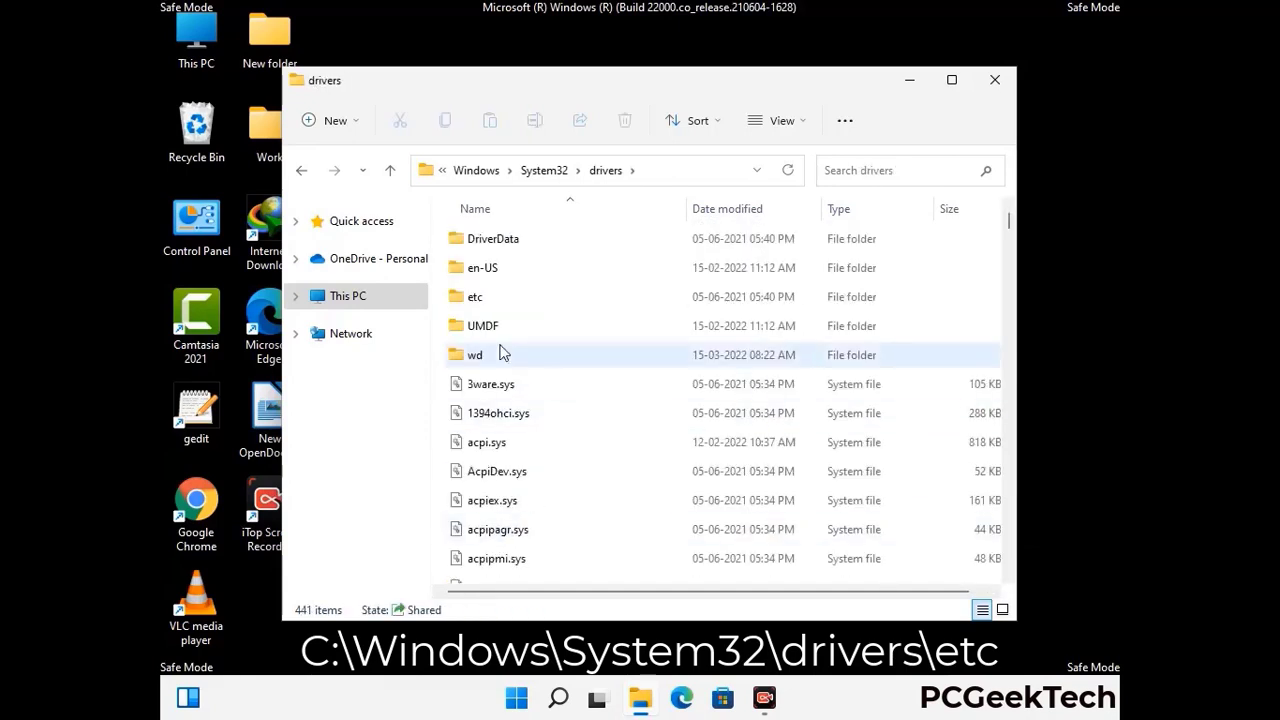
{"action": "double_click", "coordinate": [477, 297]}
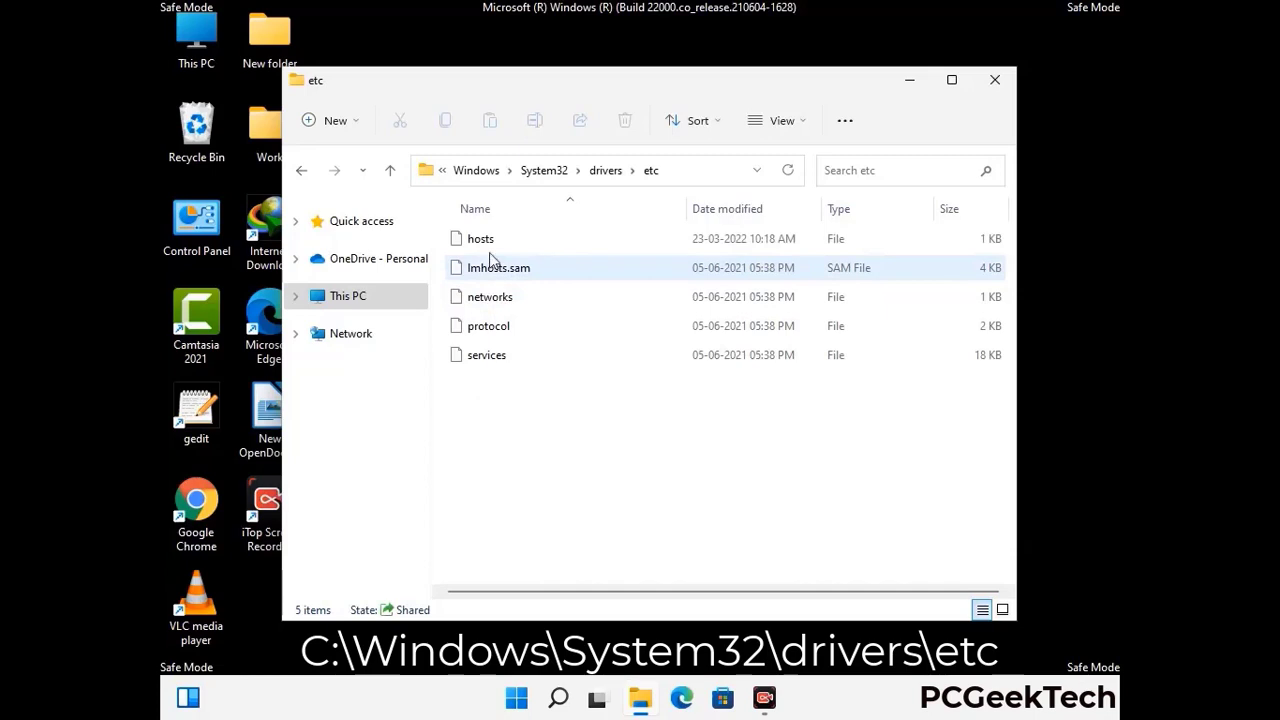
Open the hosts file in Notepad.
{"action": "left_click", "coordinate": [485, 240]}
{"action": "double_click", "coordinate": [490, 250]}
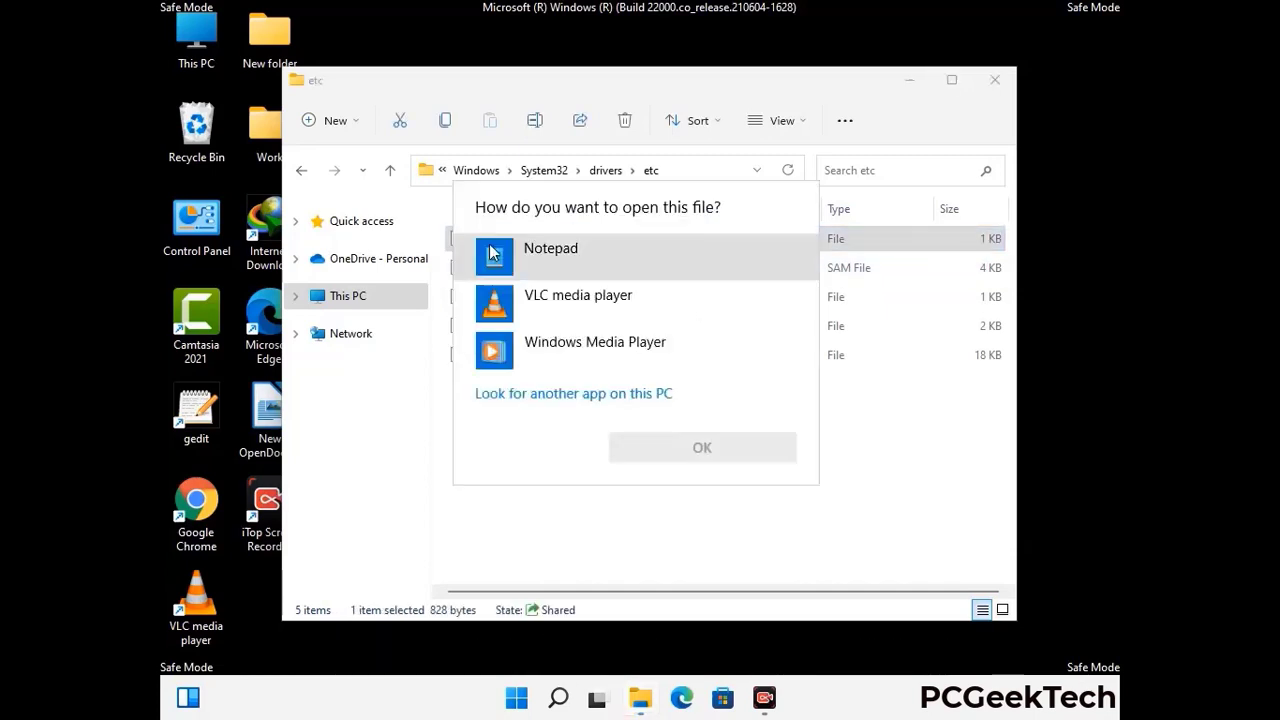
{"action": "left_click", "coordinate": [580, 255]}
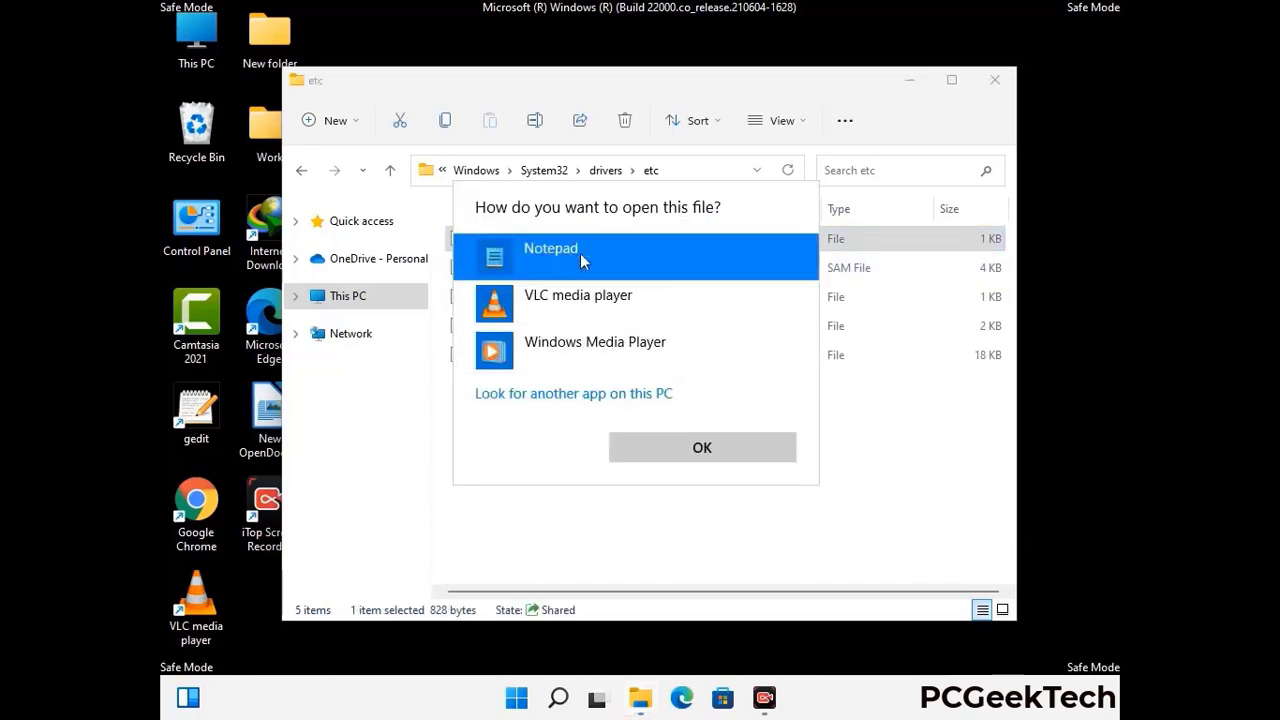
{"action": "left_click", "coordinate": [702, 448]}
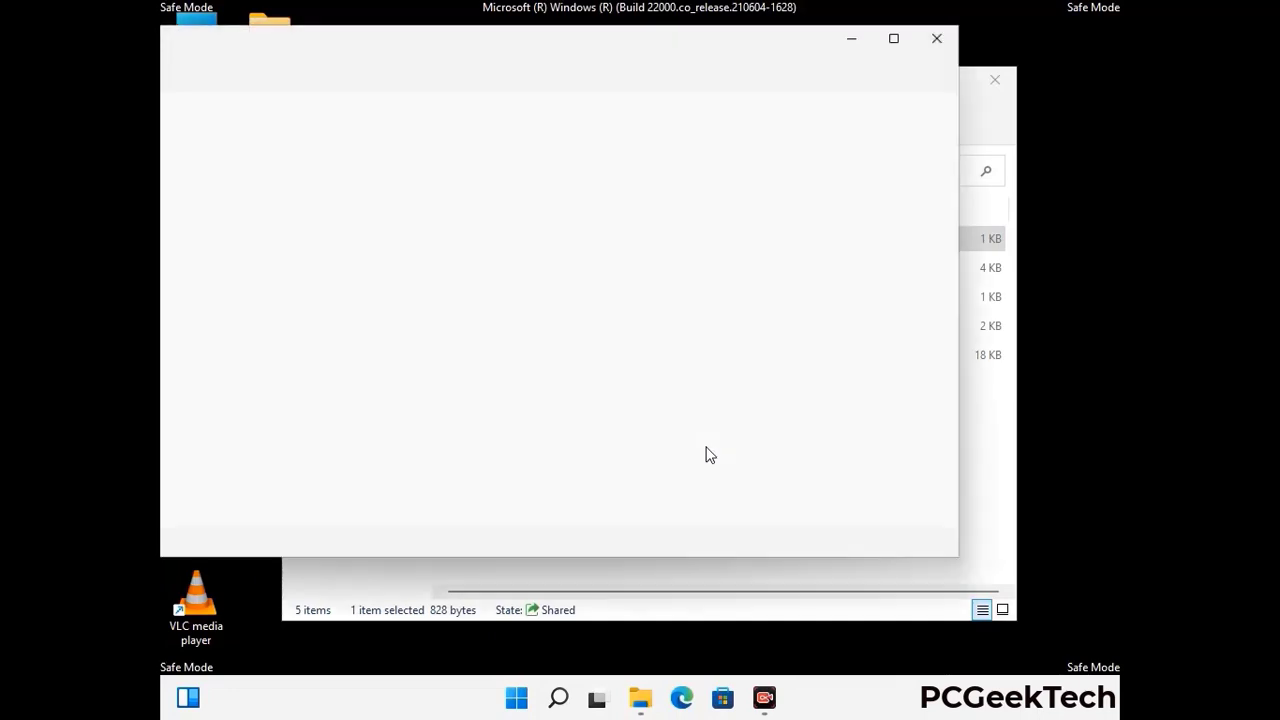
Add an empty line at the end of the hosts file and save it.
{"action": "left_click_drag", "start_coordinate": [486, 58], "coordinate": [670, 58]}
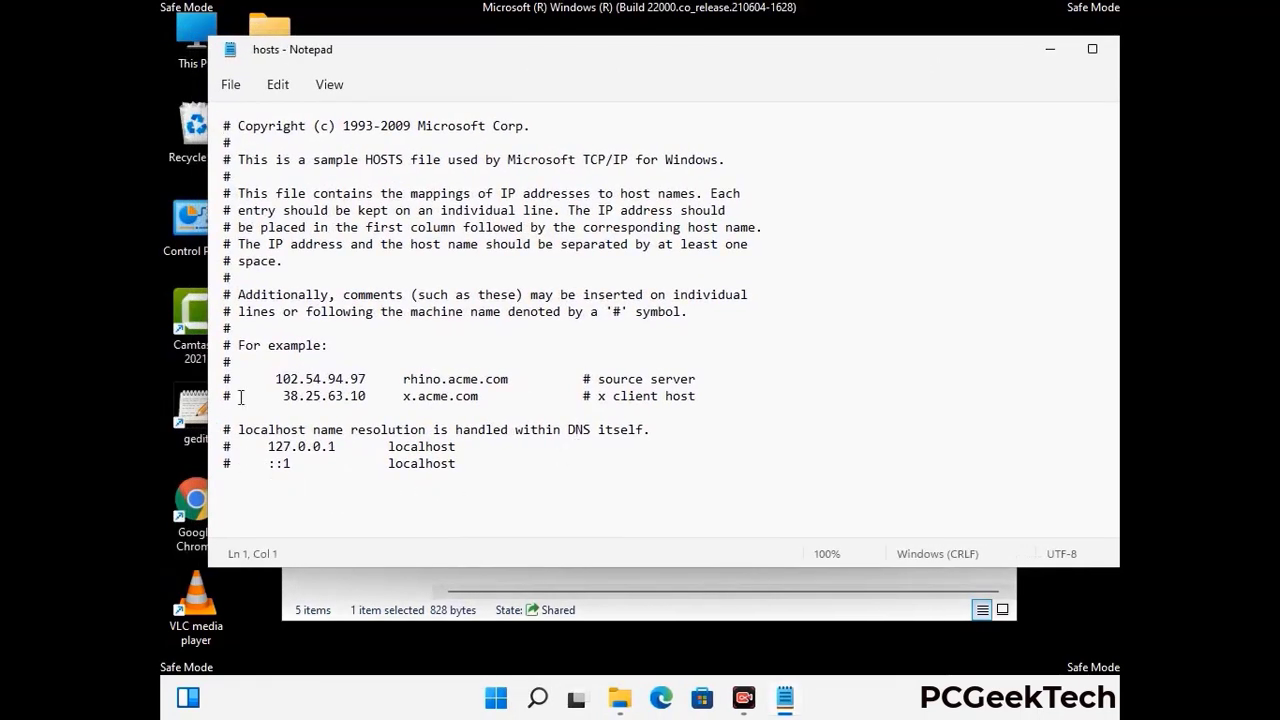
{"action": "left_click", "coordinate": [480, 470]}
{"action": "key", "text": "Return"}
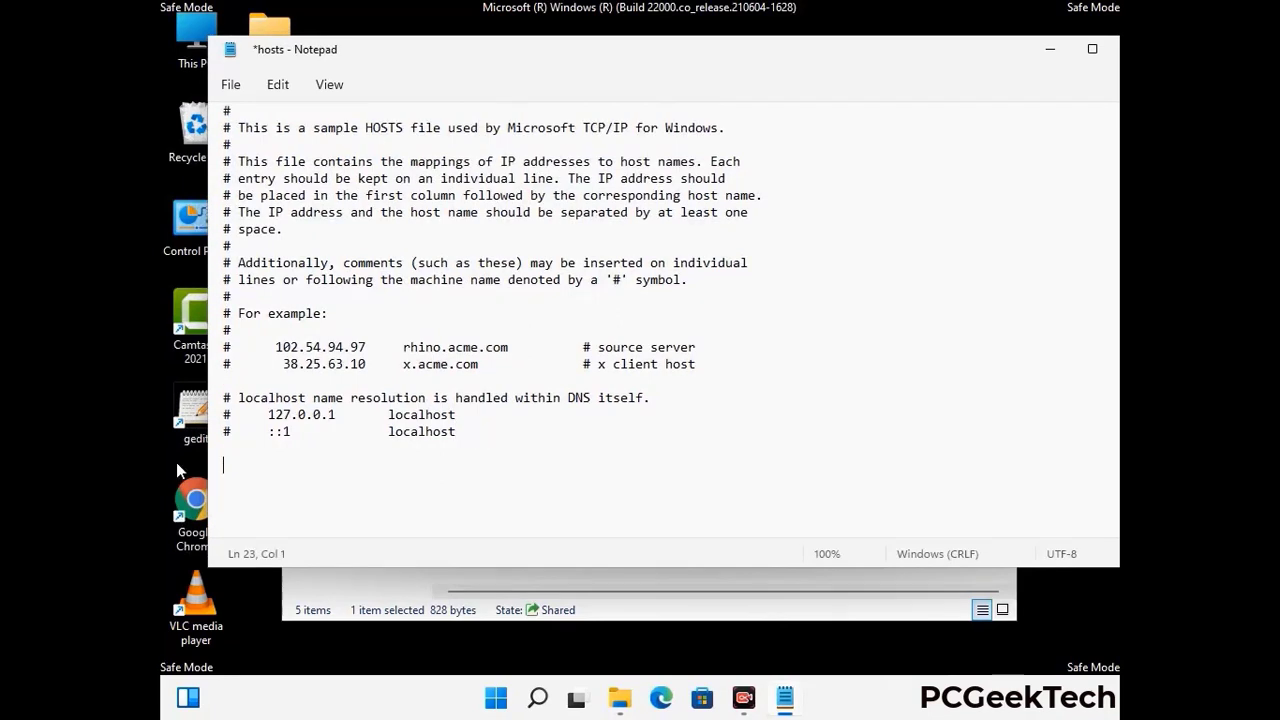
{"action": "left_click", "coordinate": [230, 85]}
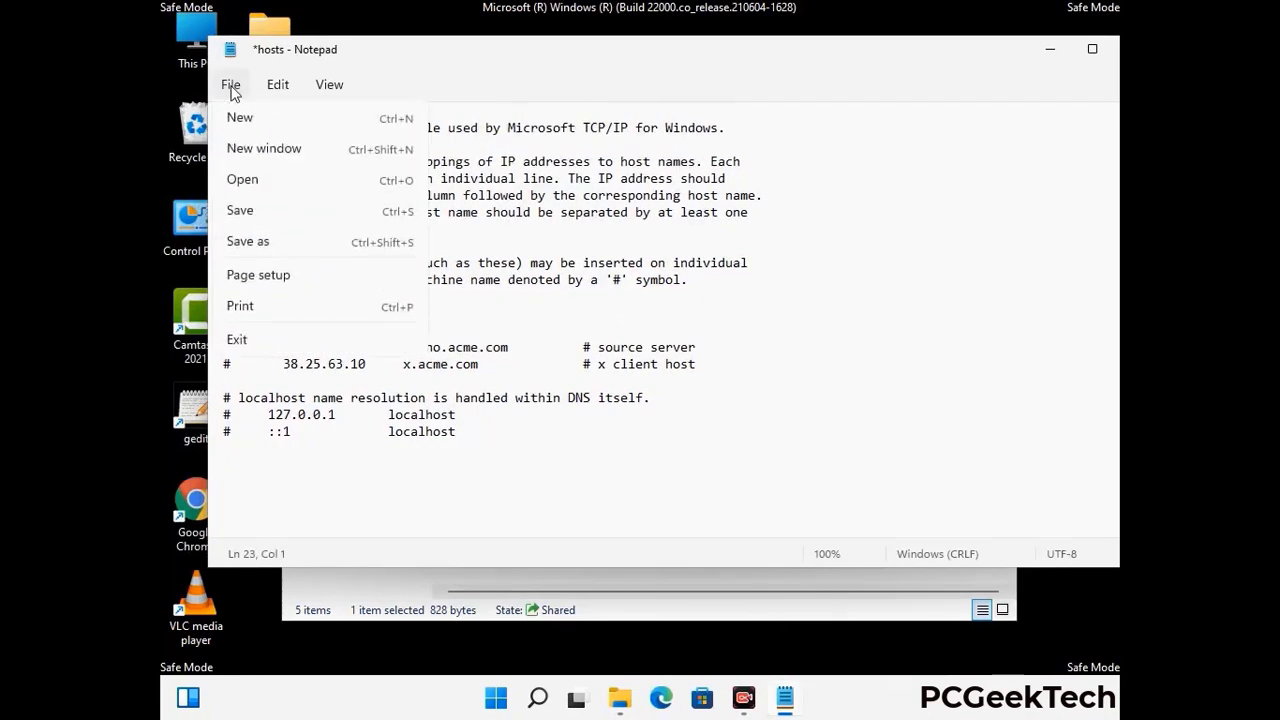
{"action": "left_click", "coordinate": [240, 212]}
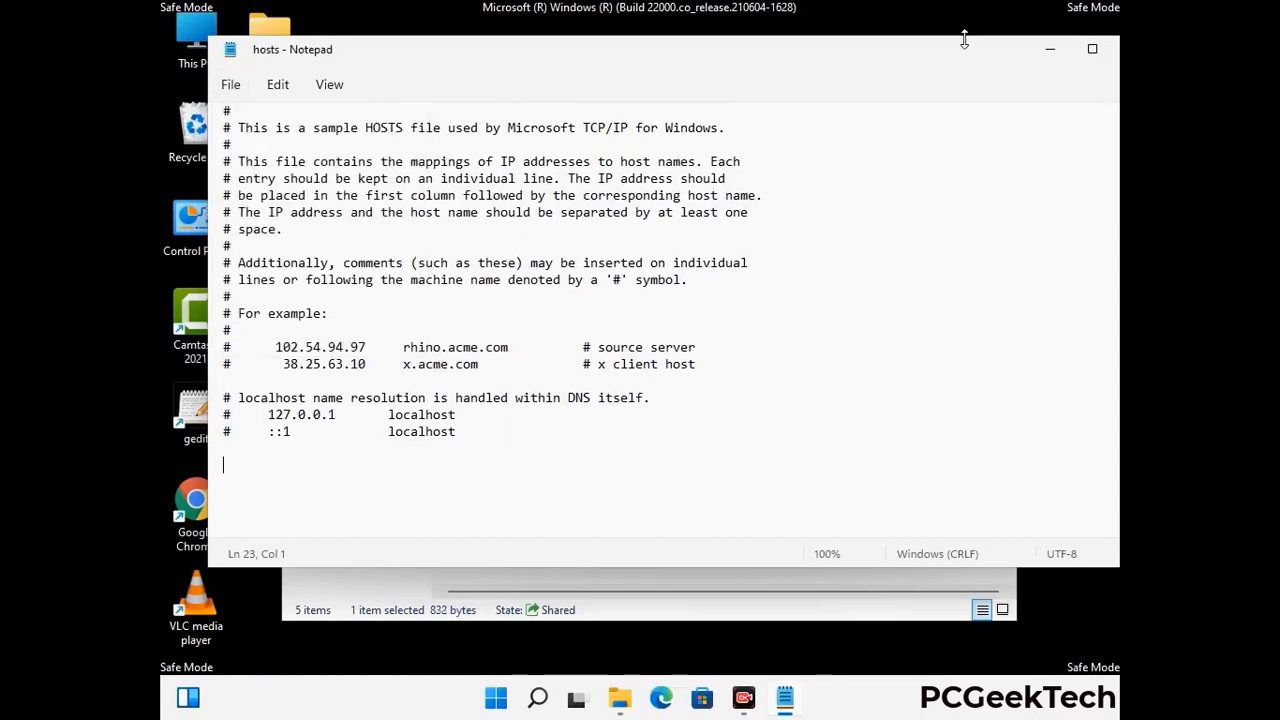
Close Notepad and the etc folder window.
{"action": "left_click_drag", "start_coordinate": [964, 56], "coordinate": [817, 59]}
{"action": "left_click", "coordinate": [987, 51]}
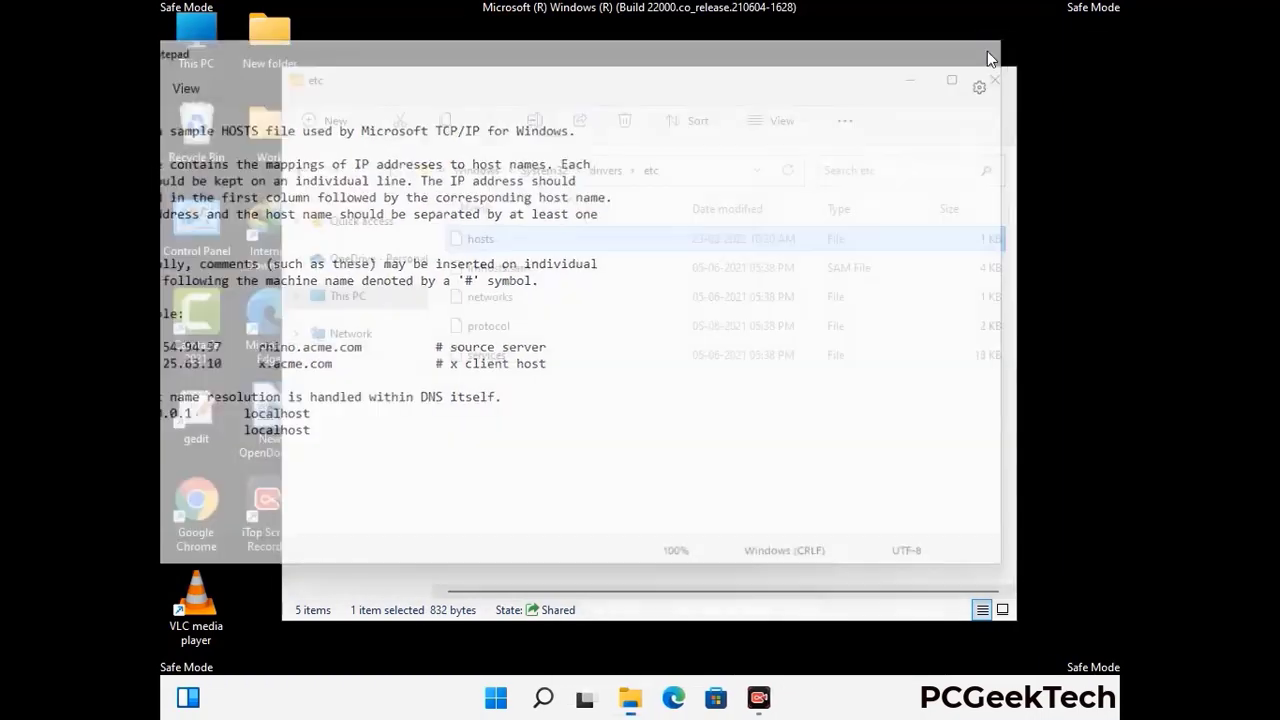
{"action": "left_click", "coordinate": [997, 76]}
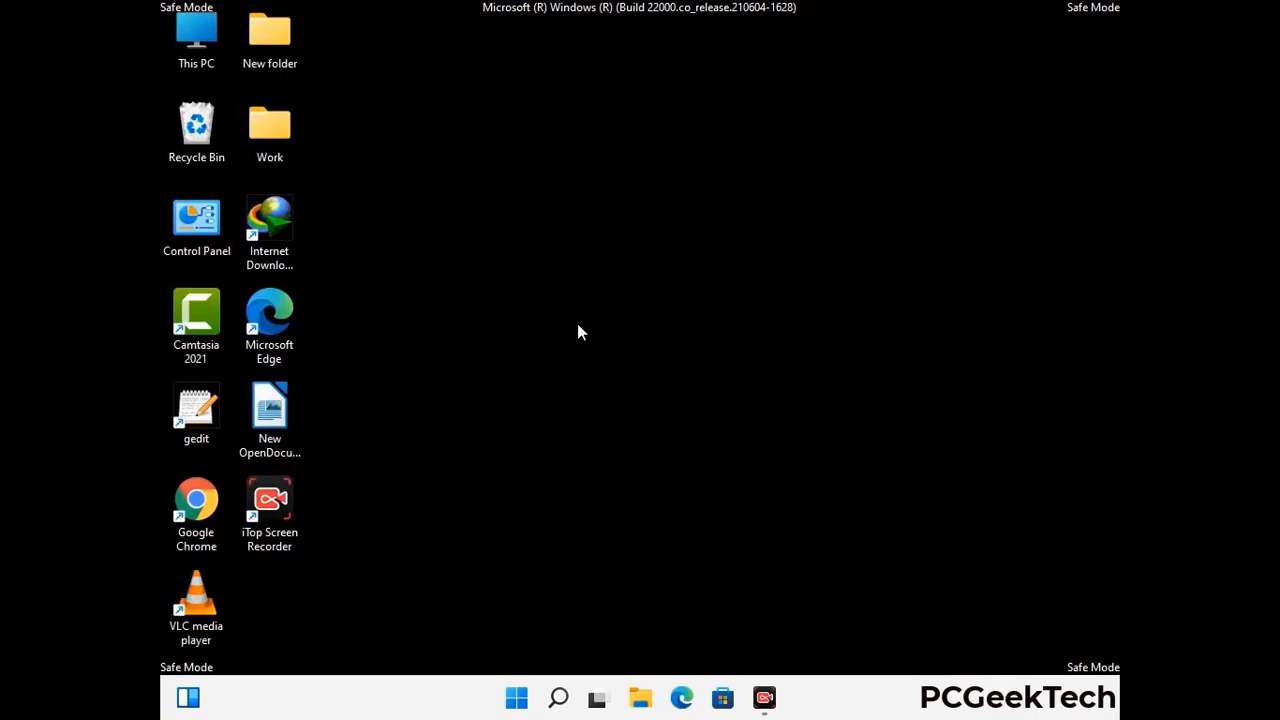
Open the Roaming AppData folder by running %appdata%.
{"action": "key", "text": "super+r"}
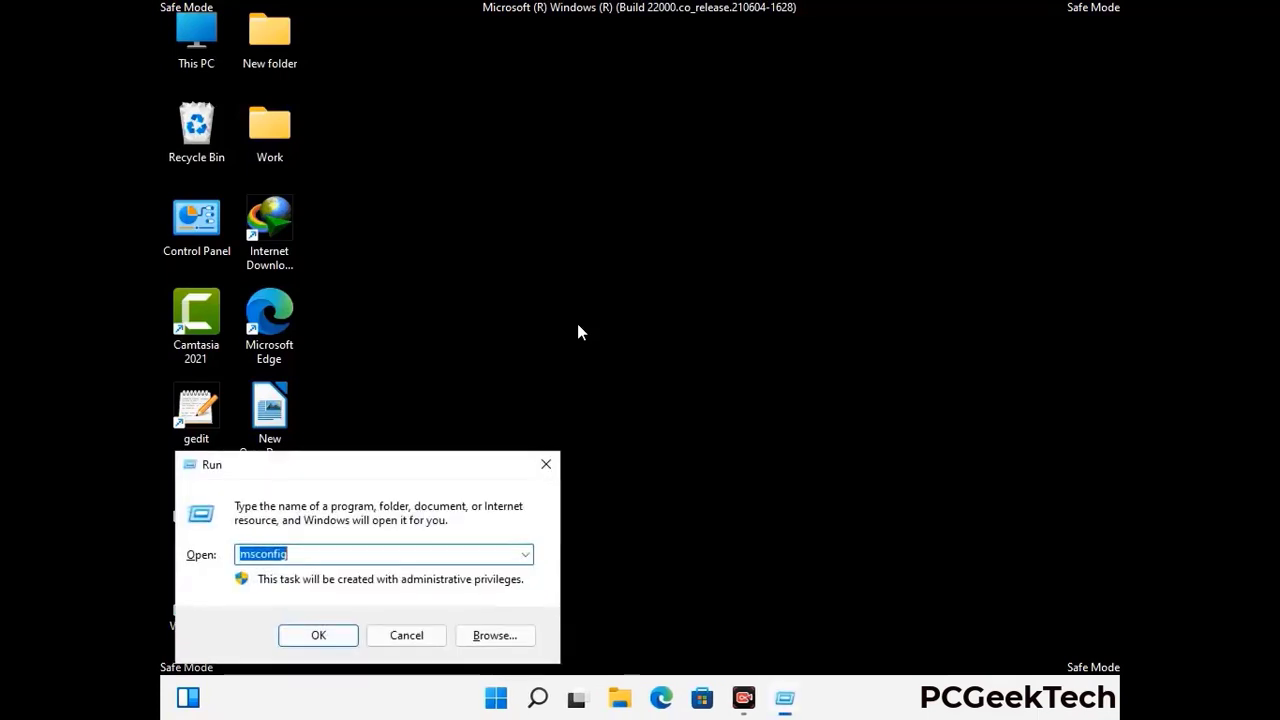
{"action": "left_click_drag", "start_coordinate": [366, 457], "coordinate": [596, 199]}
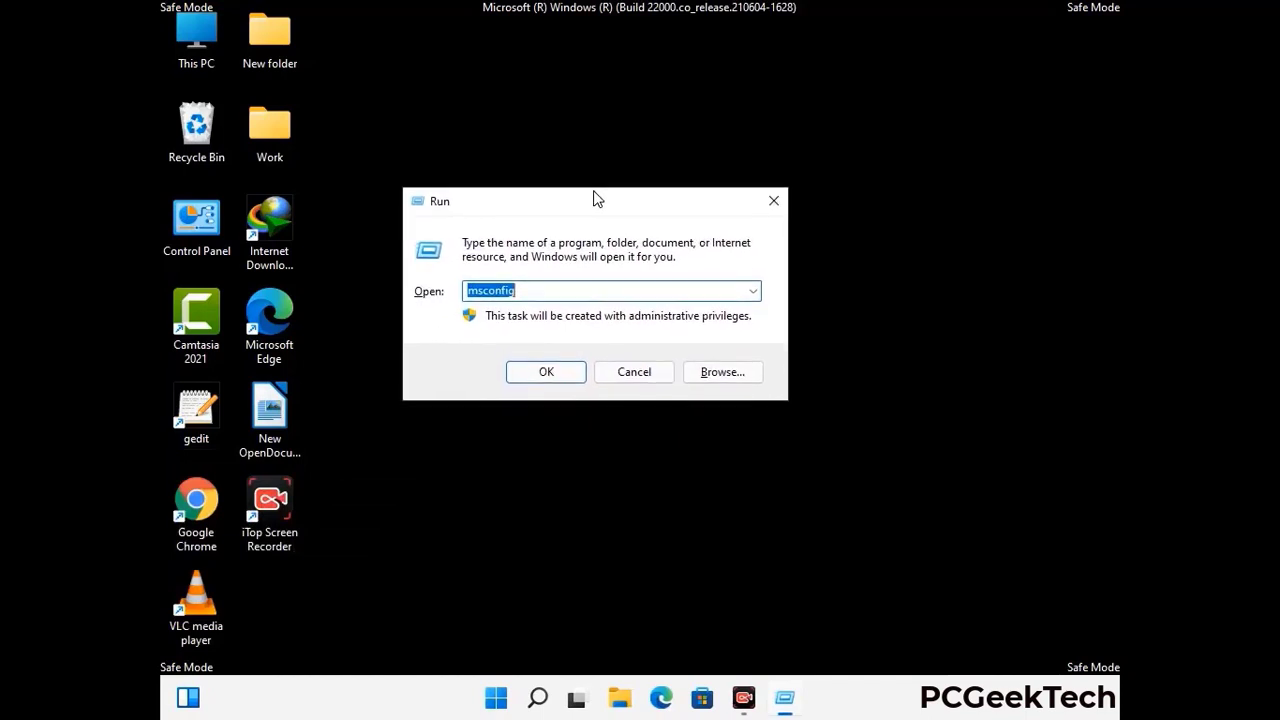
{"action": "type", "text": "%"}
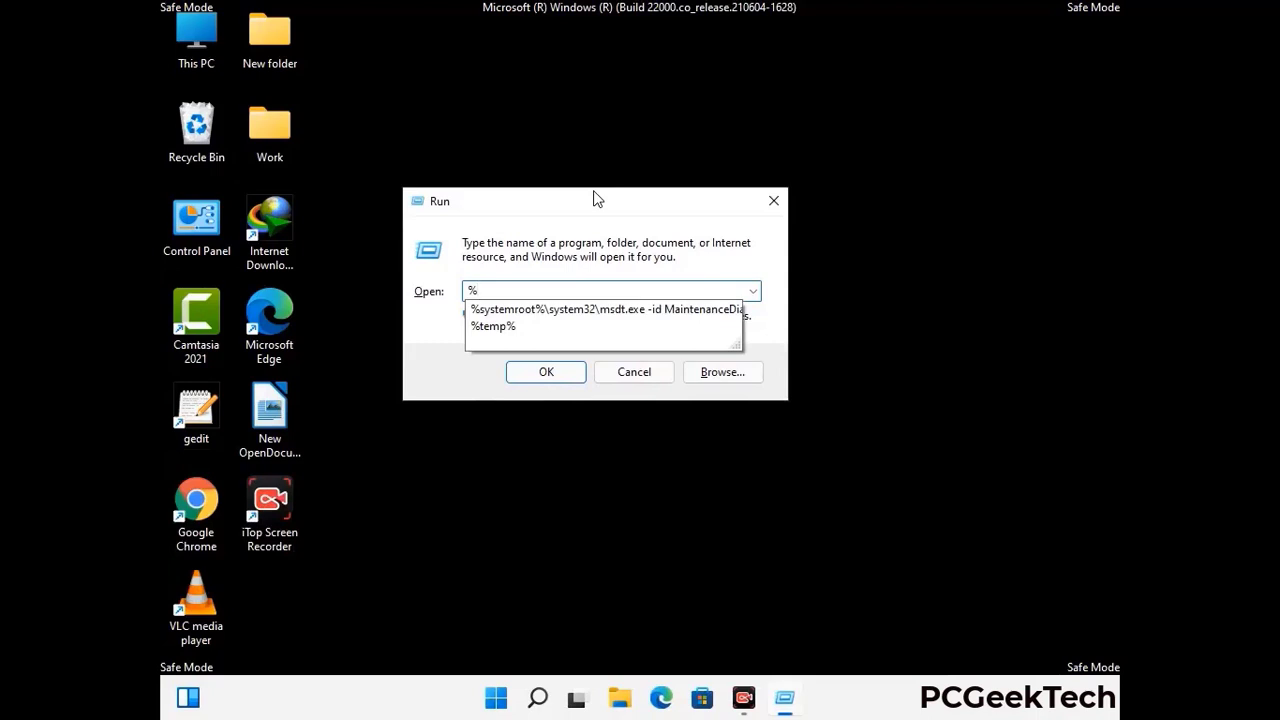
{"action": "type", "text": "appdata%"}
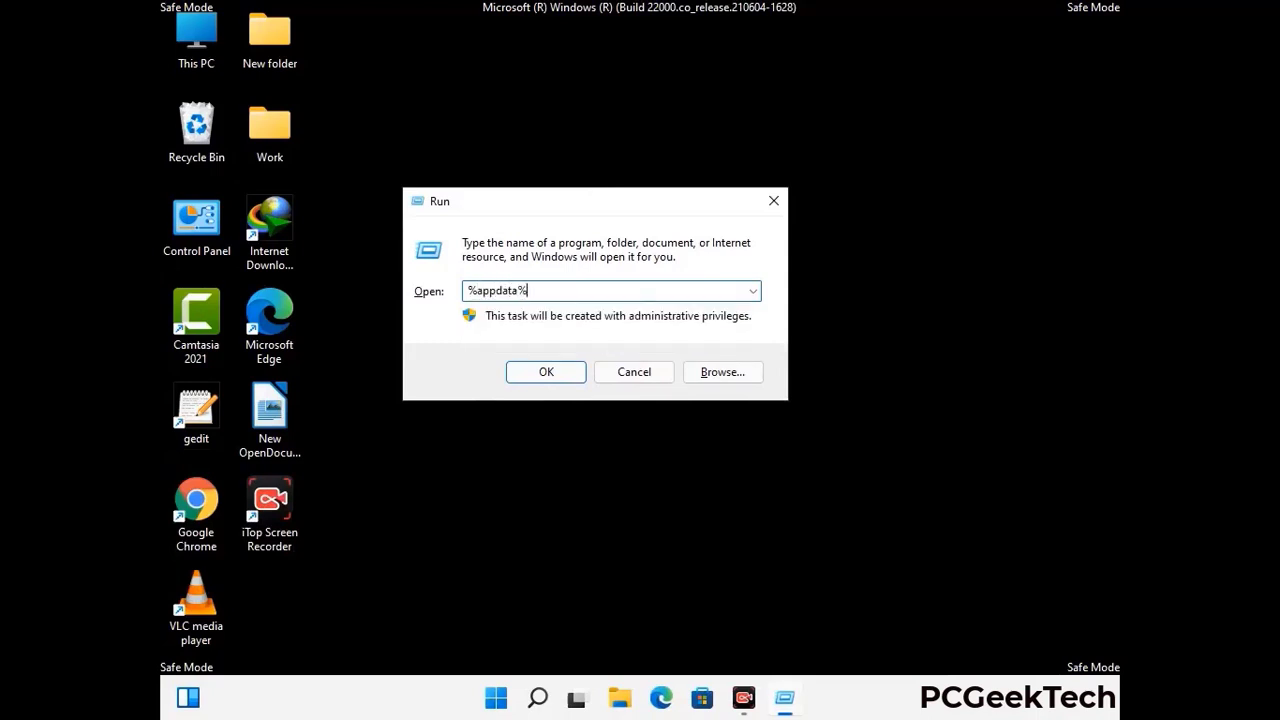
{"action": "key", "text": "Return"}
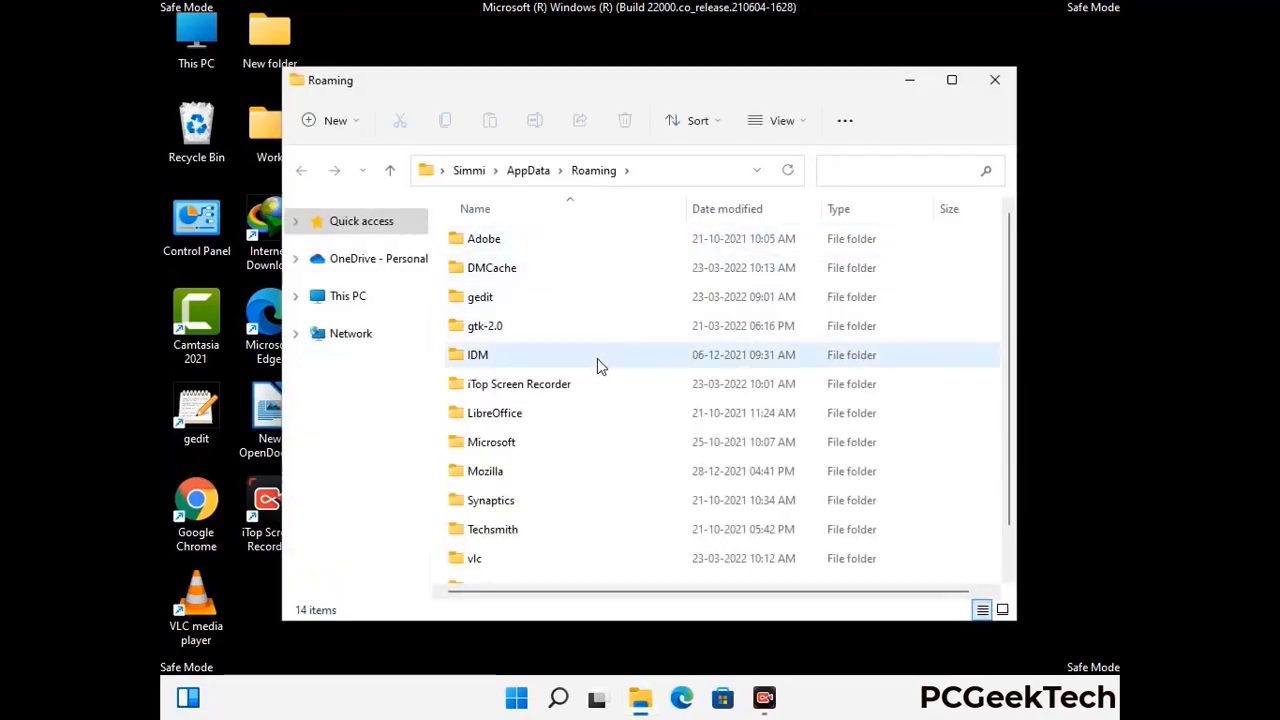
Delete the Zoom folder from Roaming and close the window.
{"action": "scroll", "coordinate": [600, 360], "scroll_direction": "down", "scroll_amount": 1}
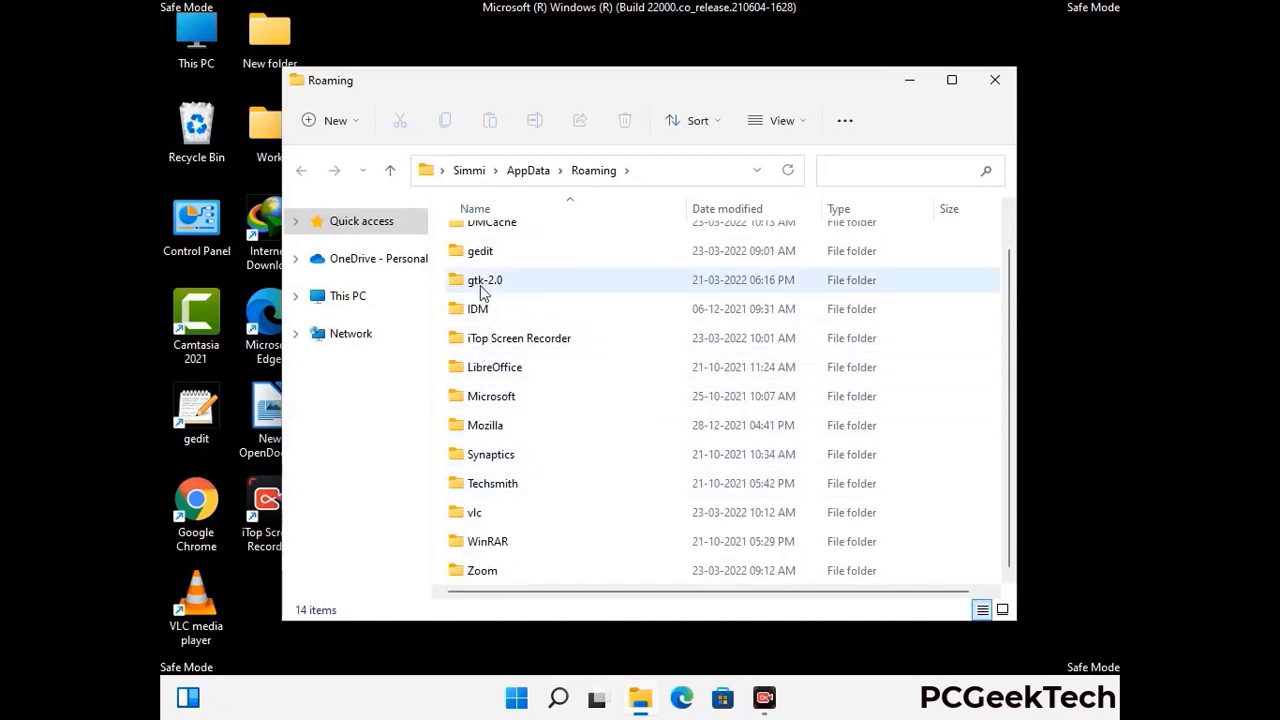
{"action": "scroll", "coordinate": [482, 300], "scroll_direction": "up", "scroll_amount": 1}
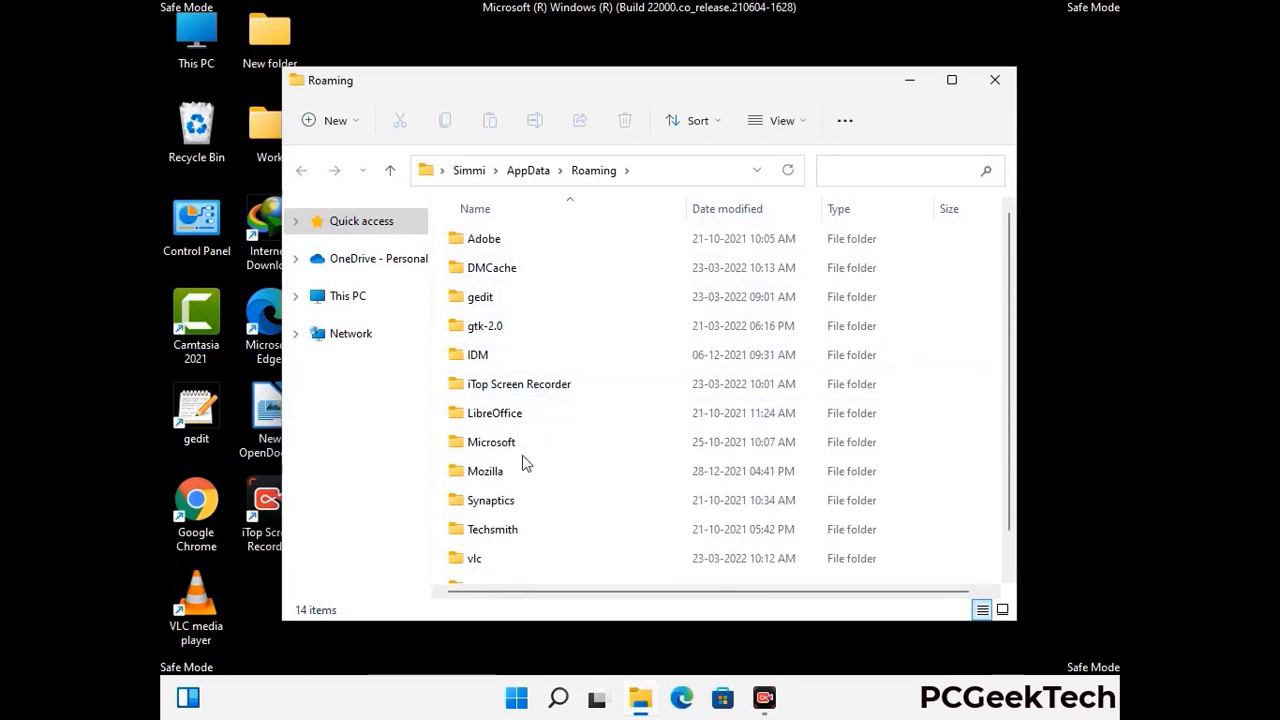
{"action": "scroll", "coordinate": [515, 500], "scroll_direction": "down", "scroll_amount": 1}
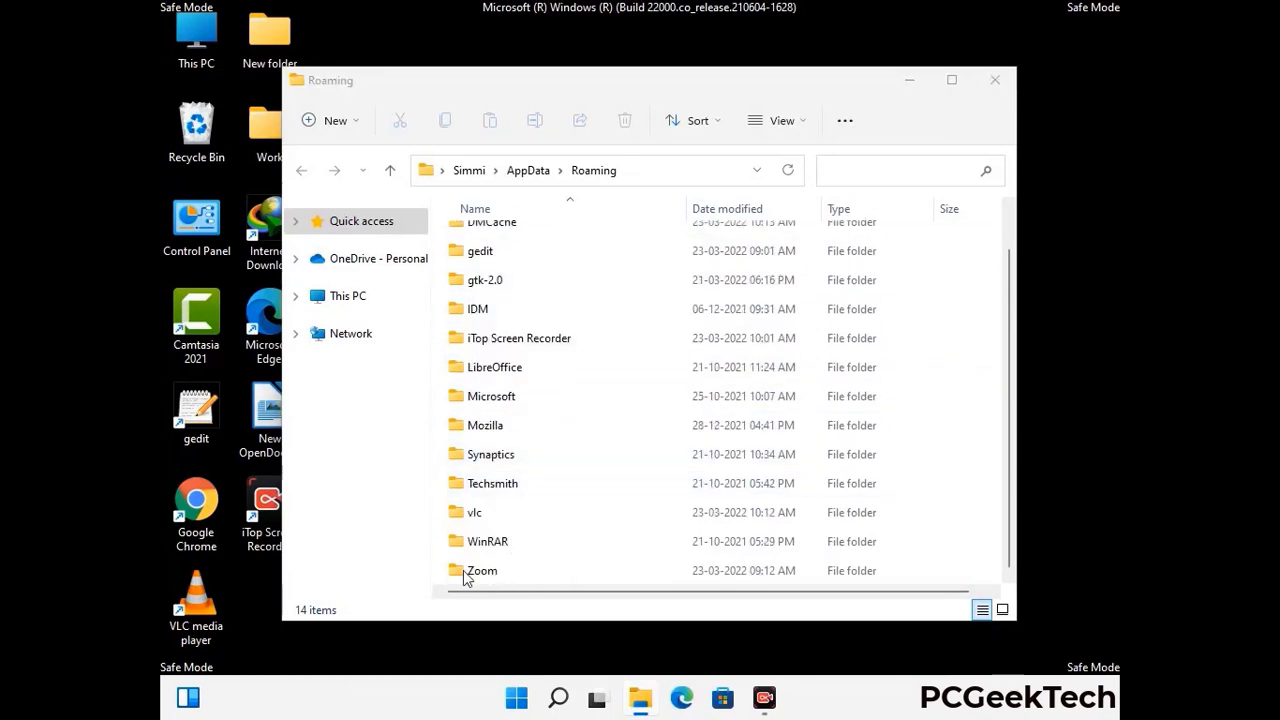
{"action": "left_click", "coordinate": [716, 568]}
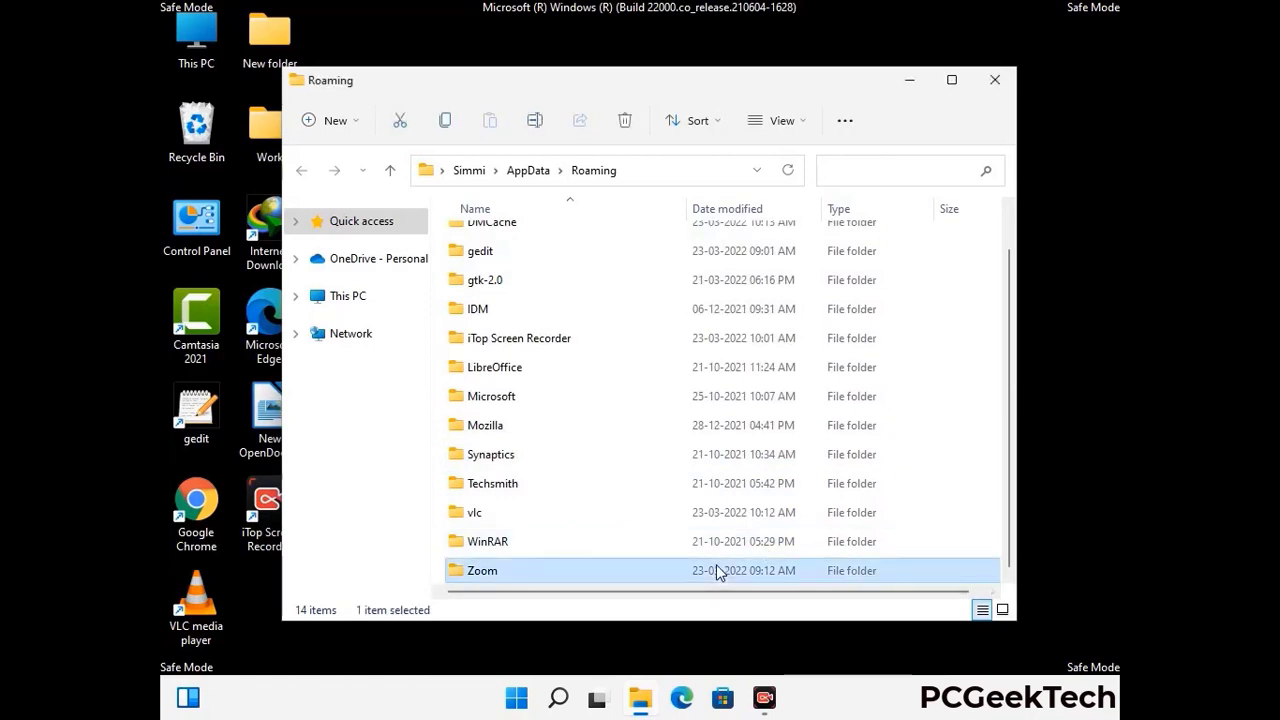
{"action": "left_click", "coordinate": [625, 121]}
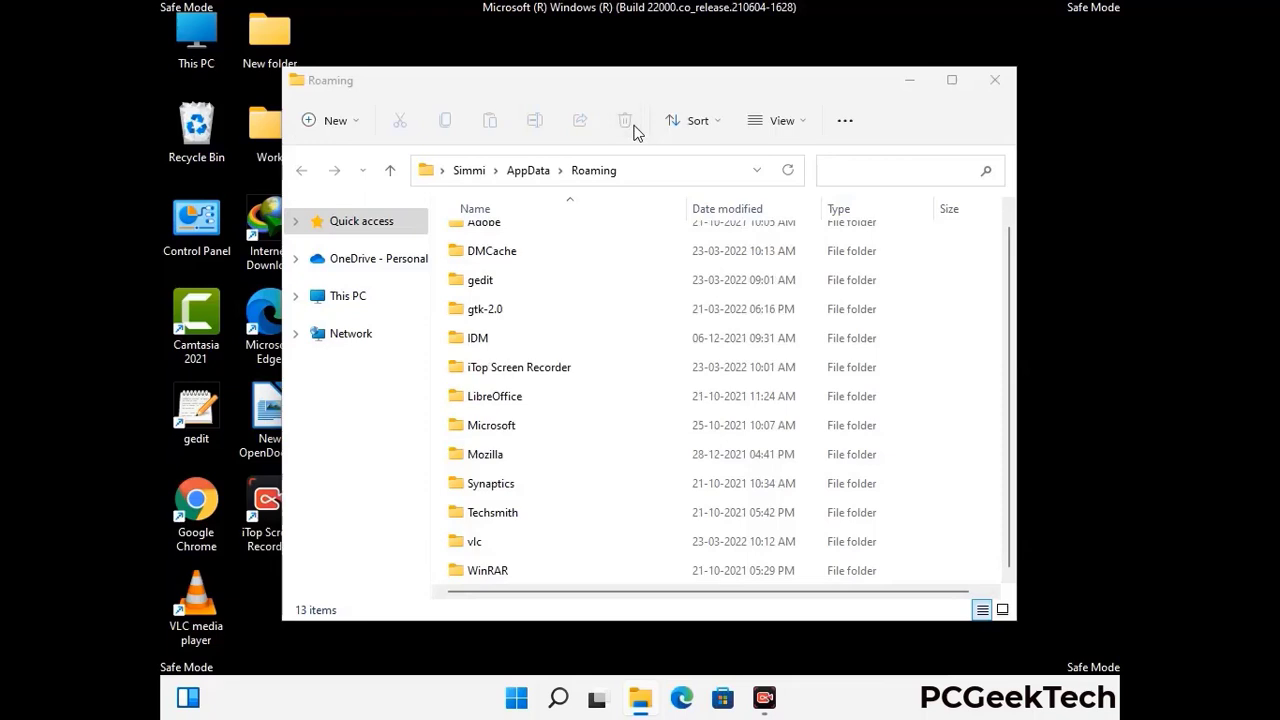
{"action": "left_click", "coordinate": [993, 82]}
{"action": "left_click", "coordinate": [993, 84]}
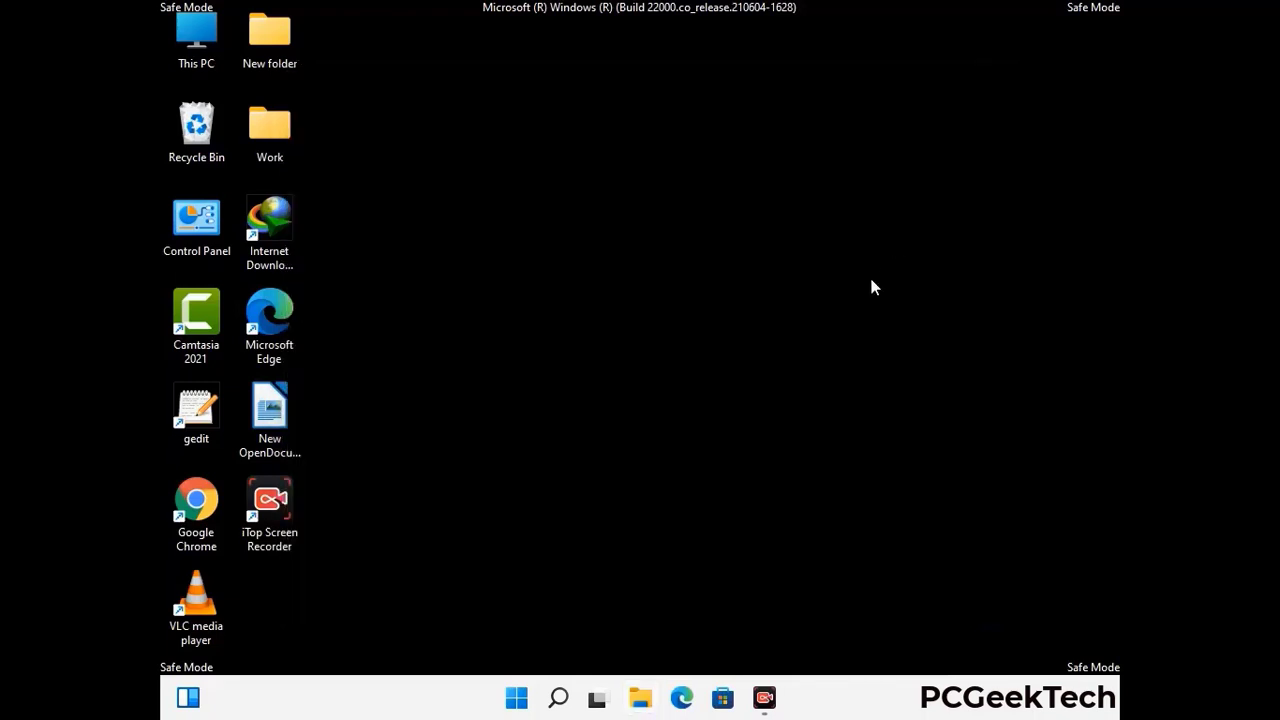
Open the Local AppData folder by running %LocalAppData%.
{"action": "key", "text": "super+r"}
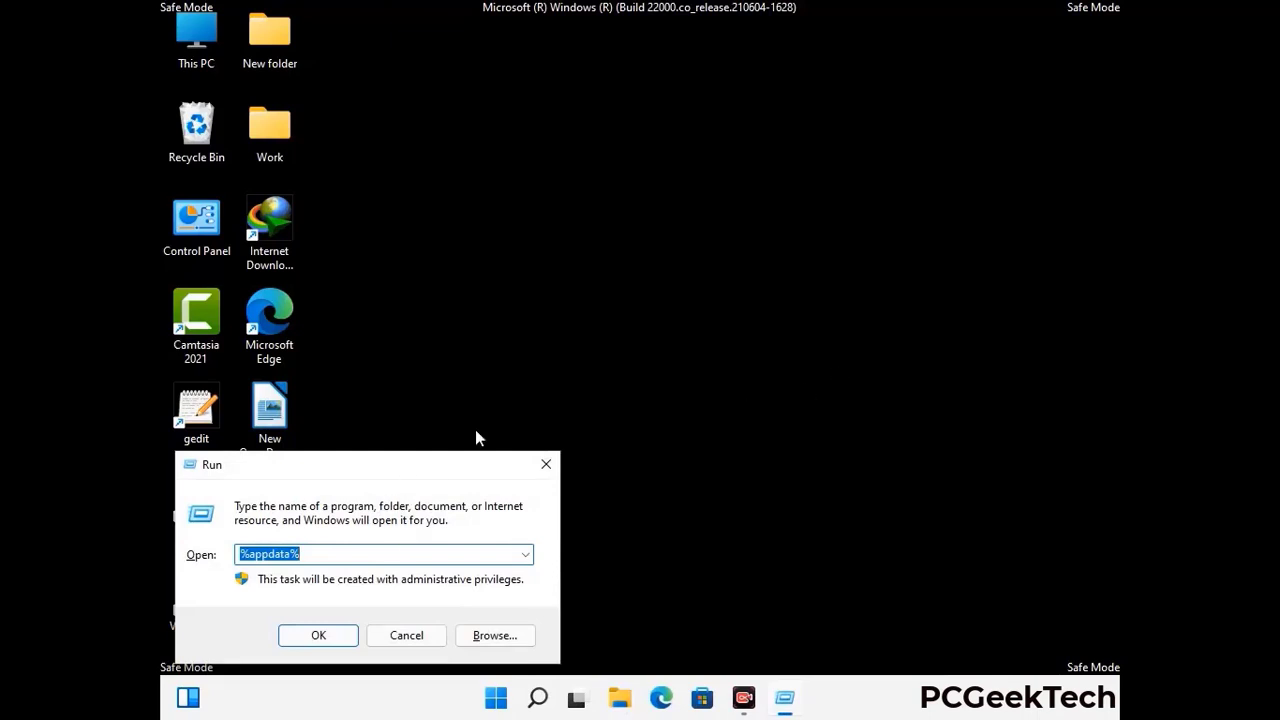
{"action": "left_click_drag", "start_coordinate": [400, 475], "coordinate": [671, 253]}
{"action": "type", "text": "%Local"}
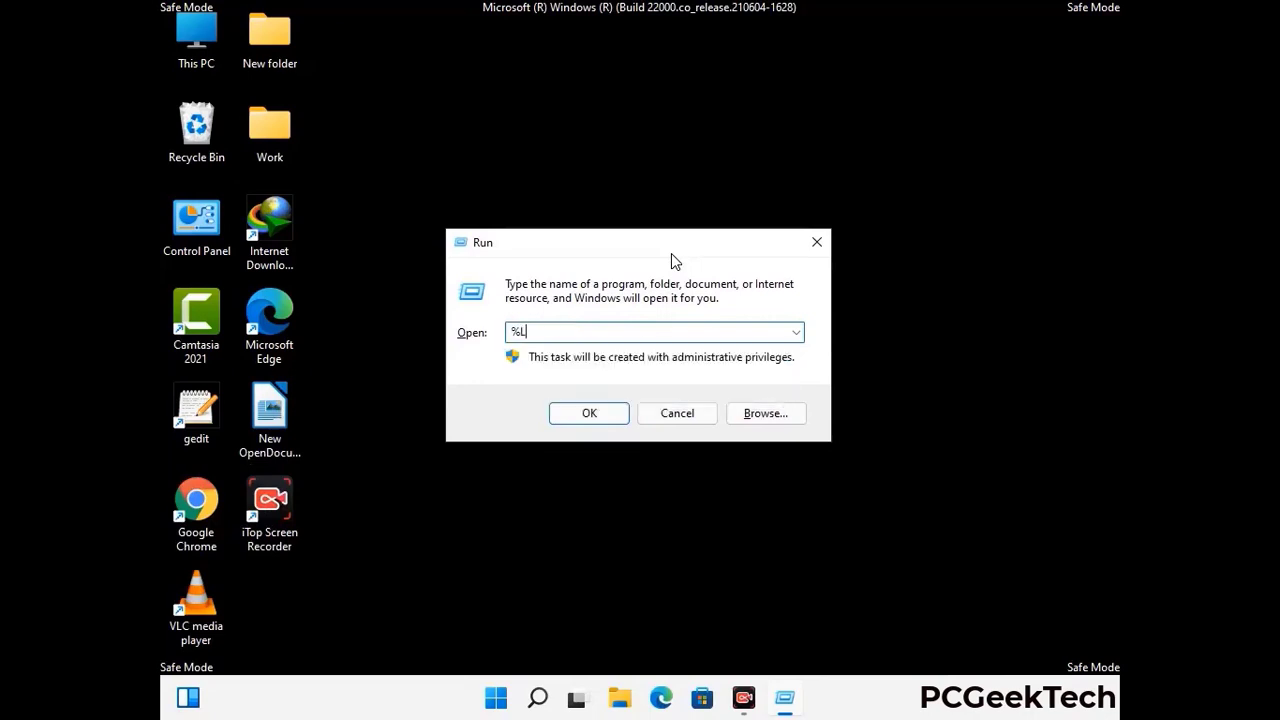
{"action": "type", "text": "App"}
{"action": "key", "text": "Return"}
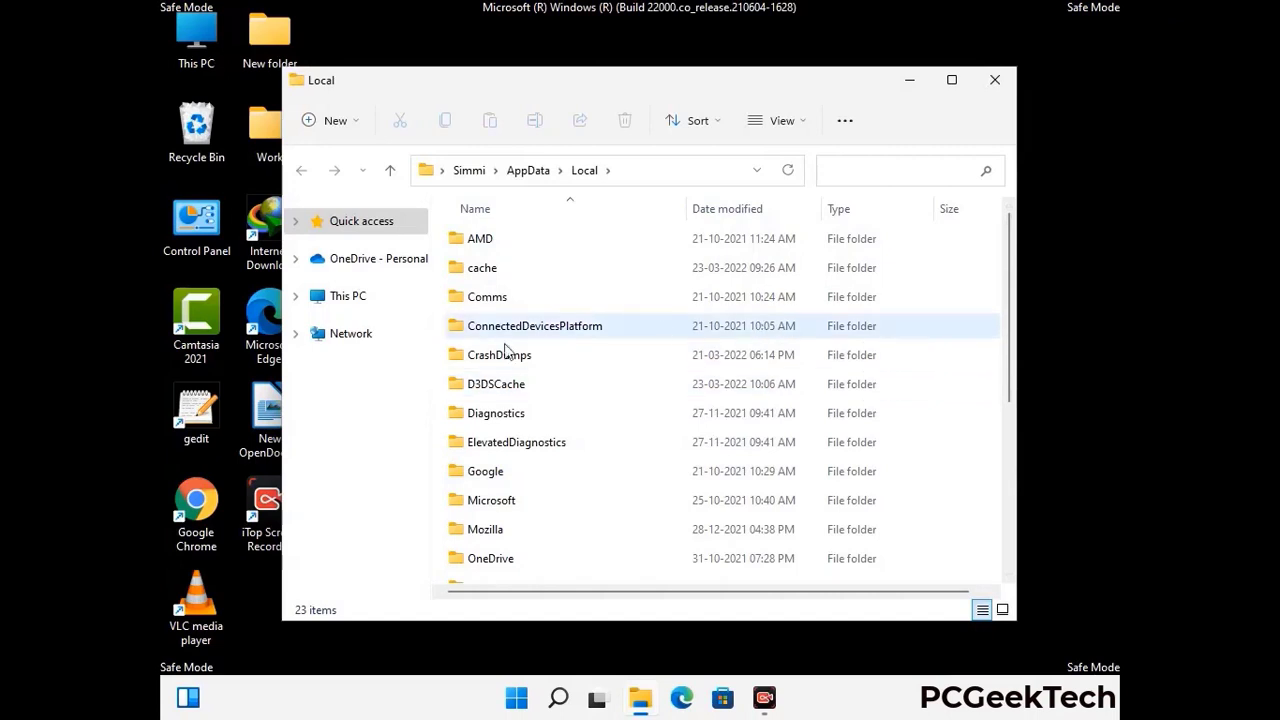
Delete the Mozilla folder from Local and close the window.
{"action": "scroll", "coordinate": [534, 449], "scroll_direction": "down", "scroll_amount": 2}
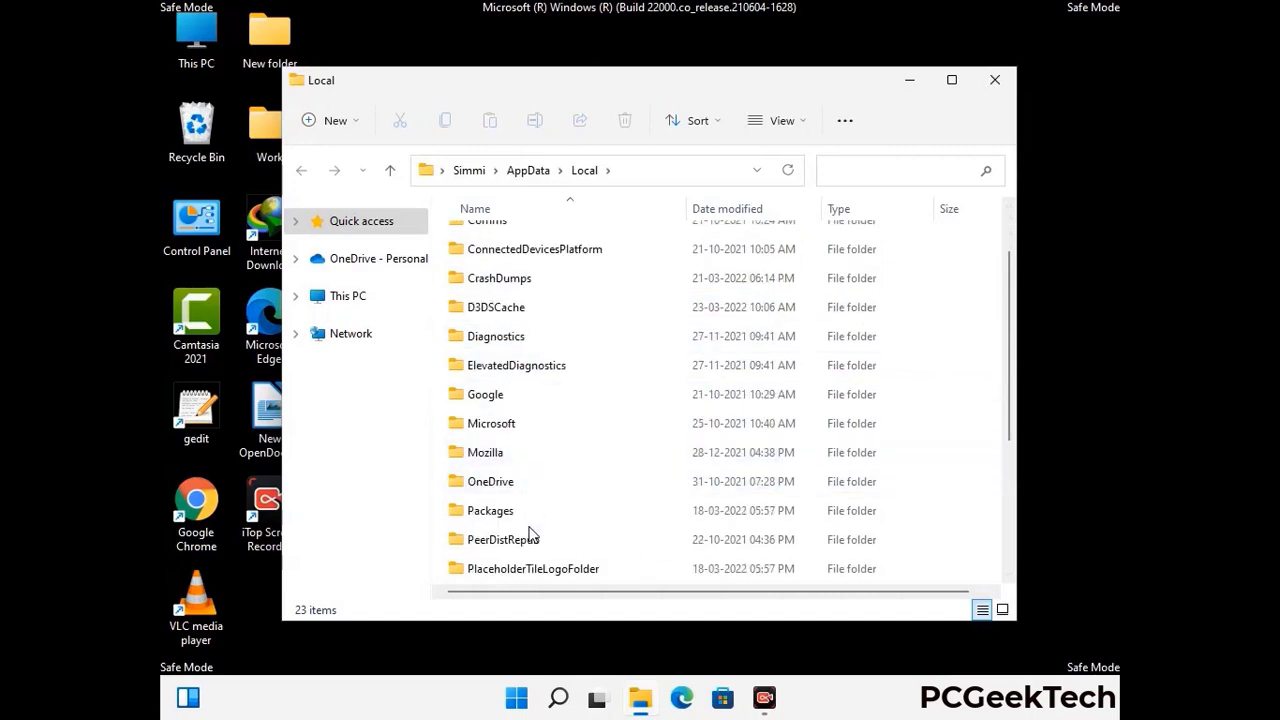
{"action": "left_click", "coordinate": [499, 456]}
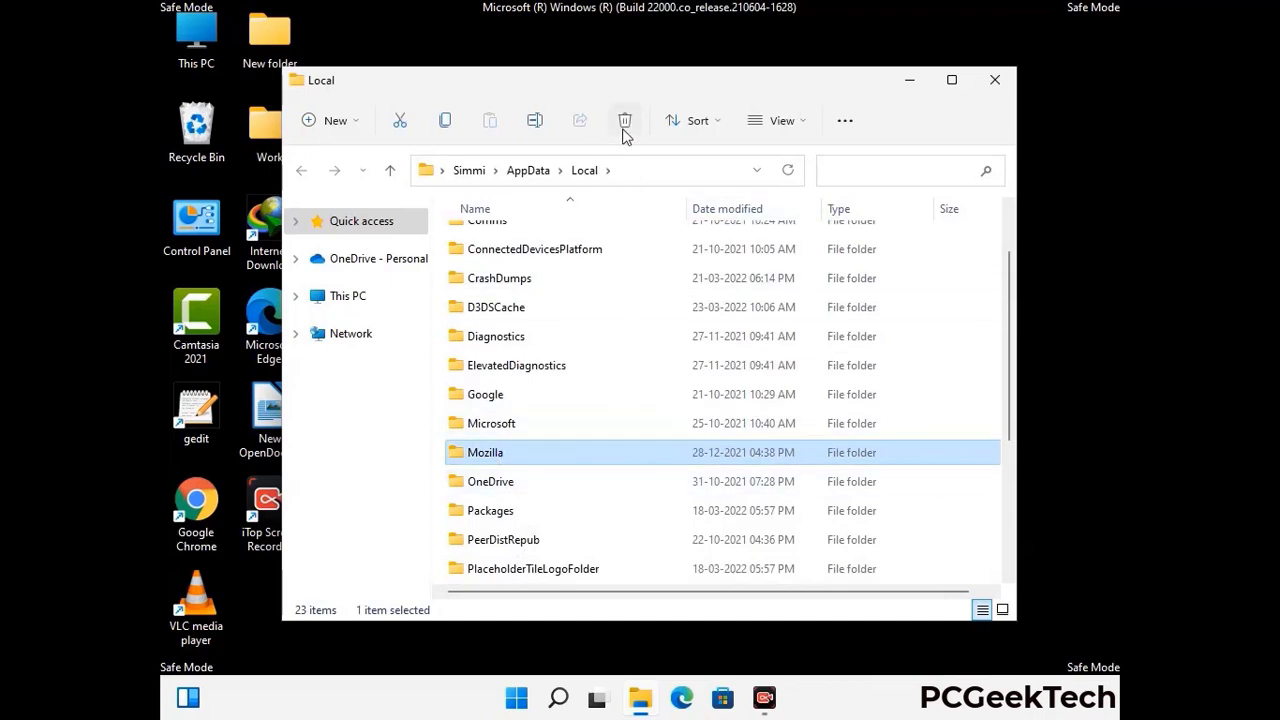
{"action": "key", "text": "Tab"}
{"action": "left_click", "coordinate": [624, 122]}
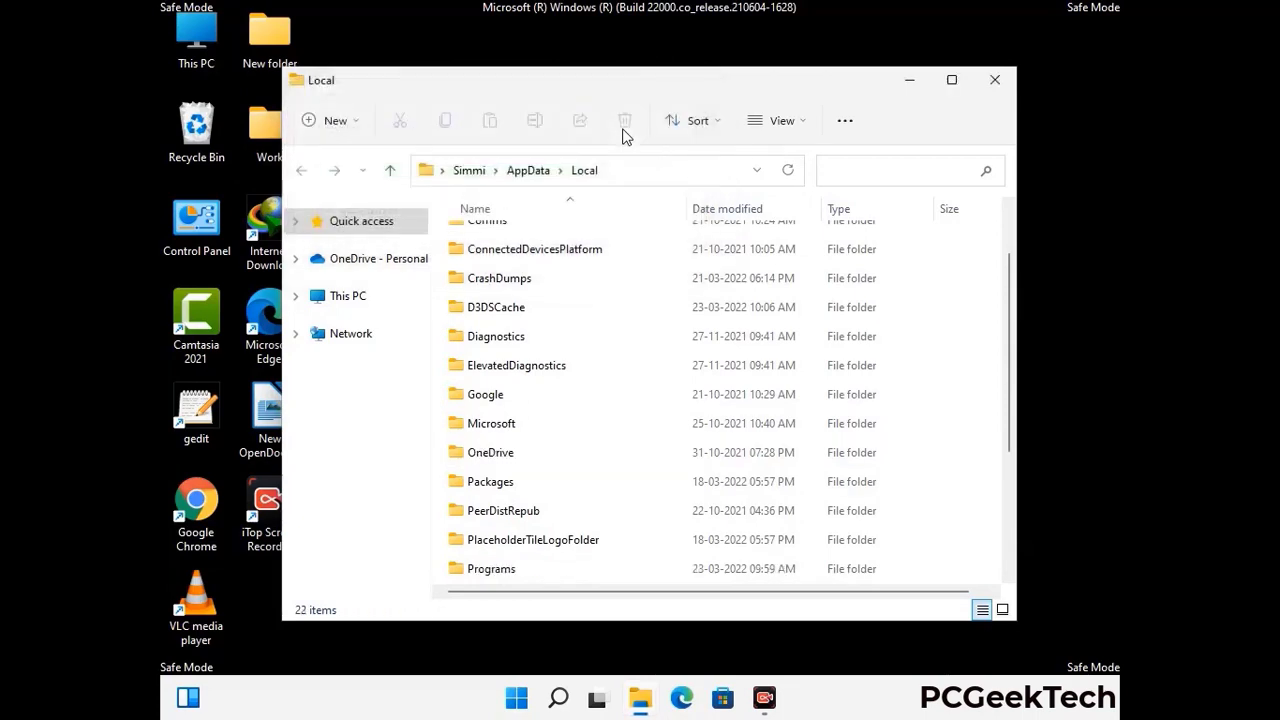
{"action": "left_click", "coordinate": [996, 90]}
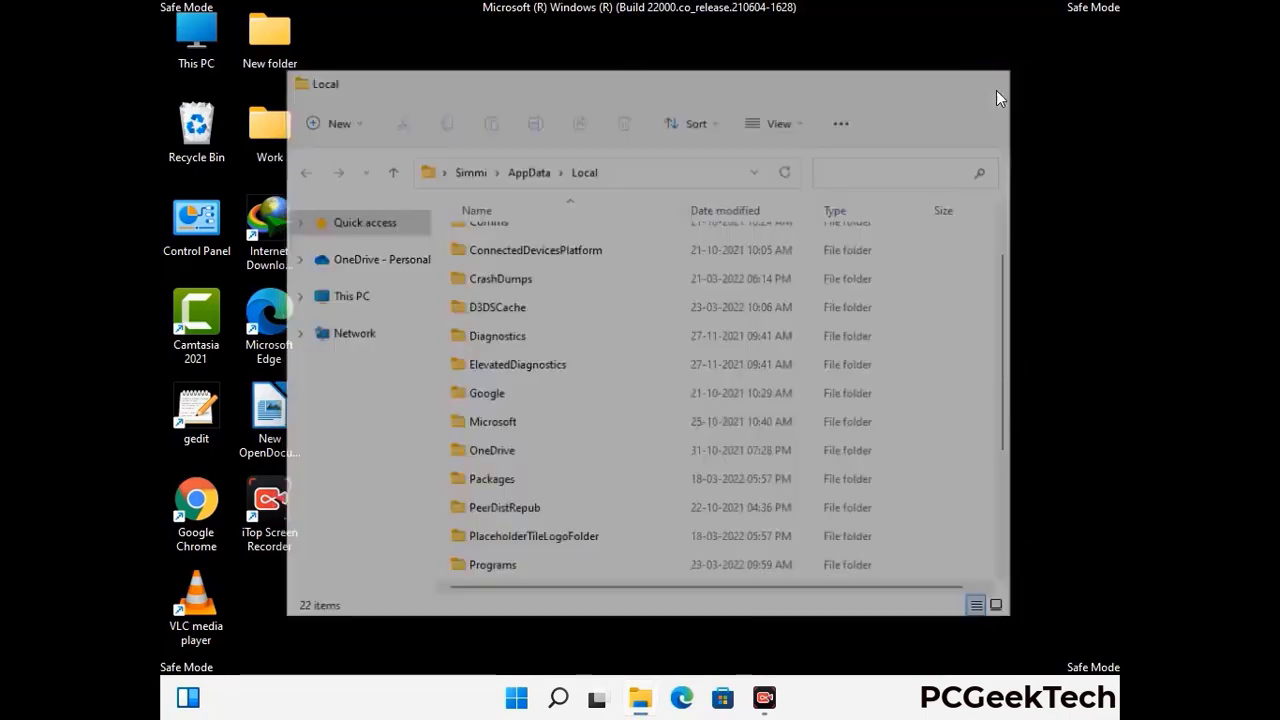
Open C:\ProgramData by running %ProgramData%.
{"action": "key", "text": "super+r"}
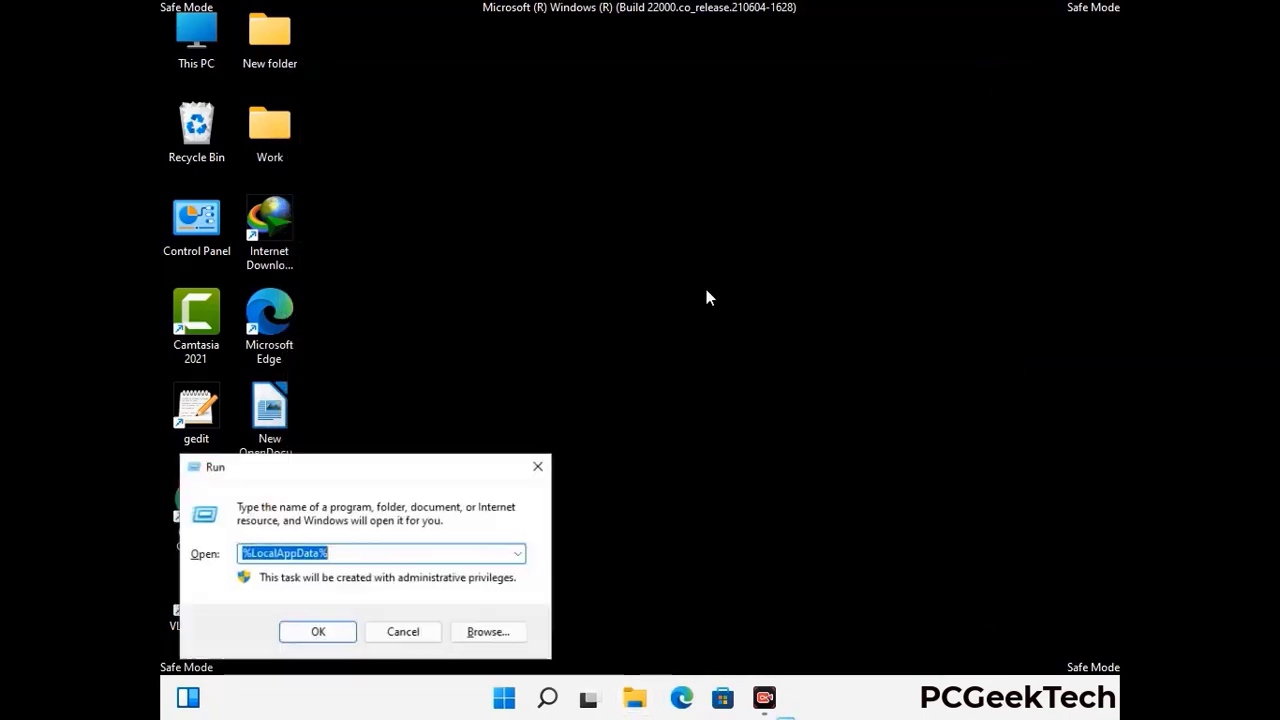
{"action": "left_click_drag", "start_coordinate": [325, 473], "coordinate": [585, 263]}
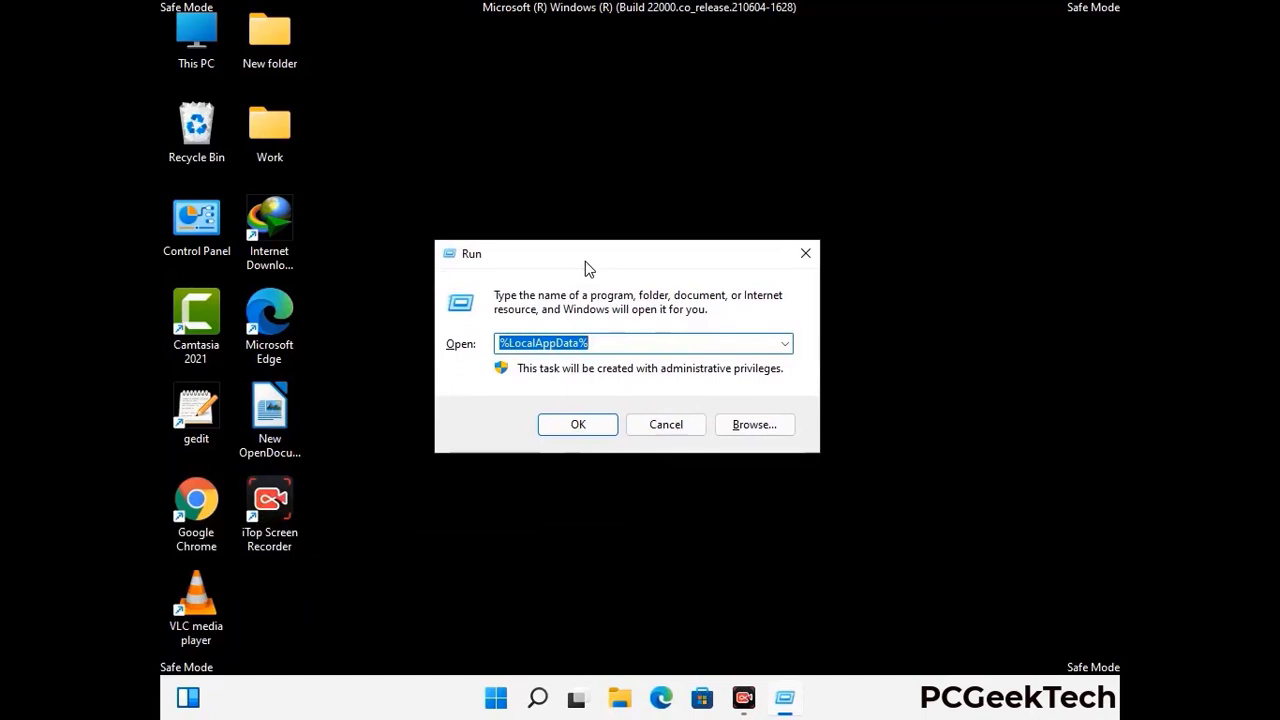
{"action": "type", "text": "%"}
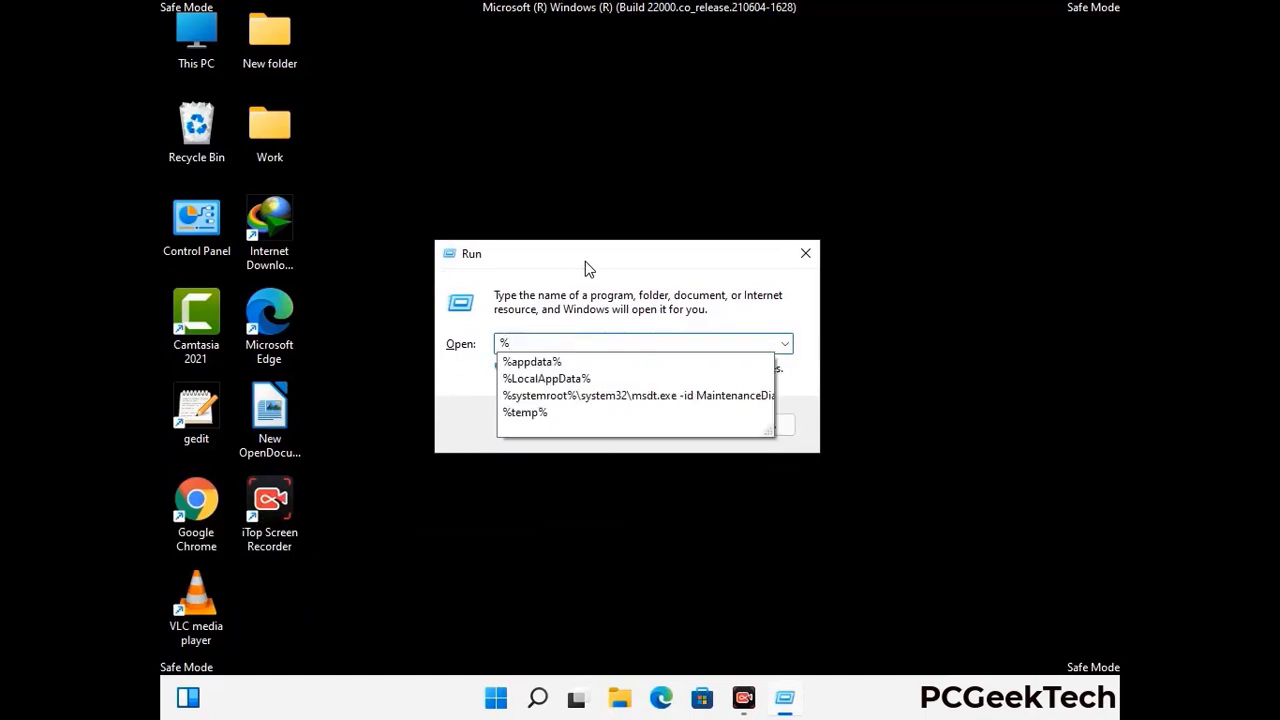
{"action": "type", "text": "ProgramData%"}
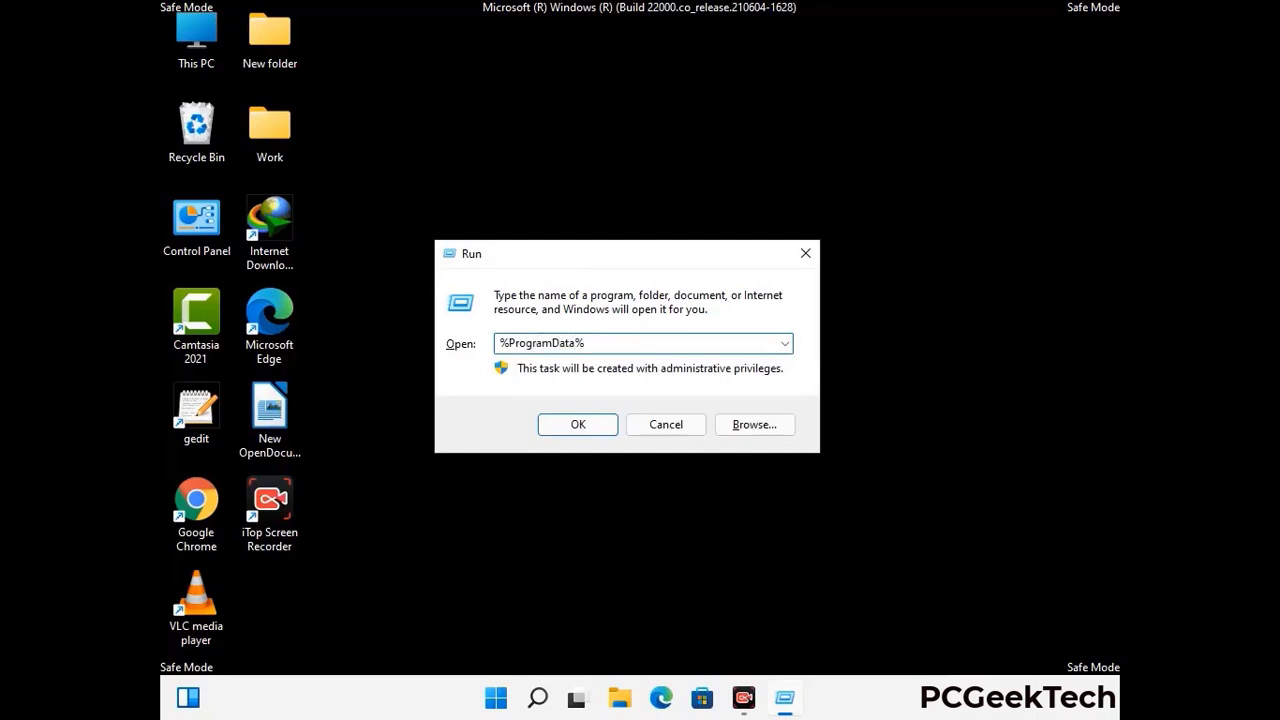
{"action": "key", "text": "Return"}
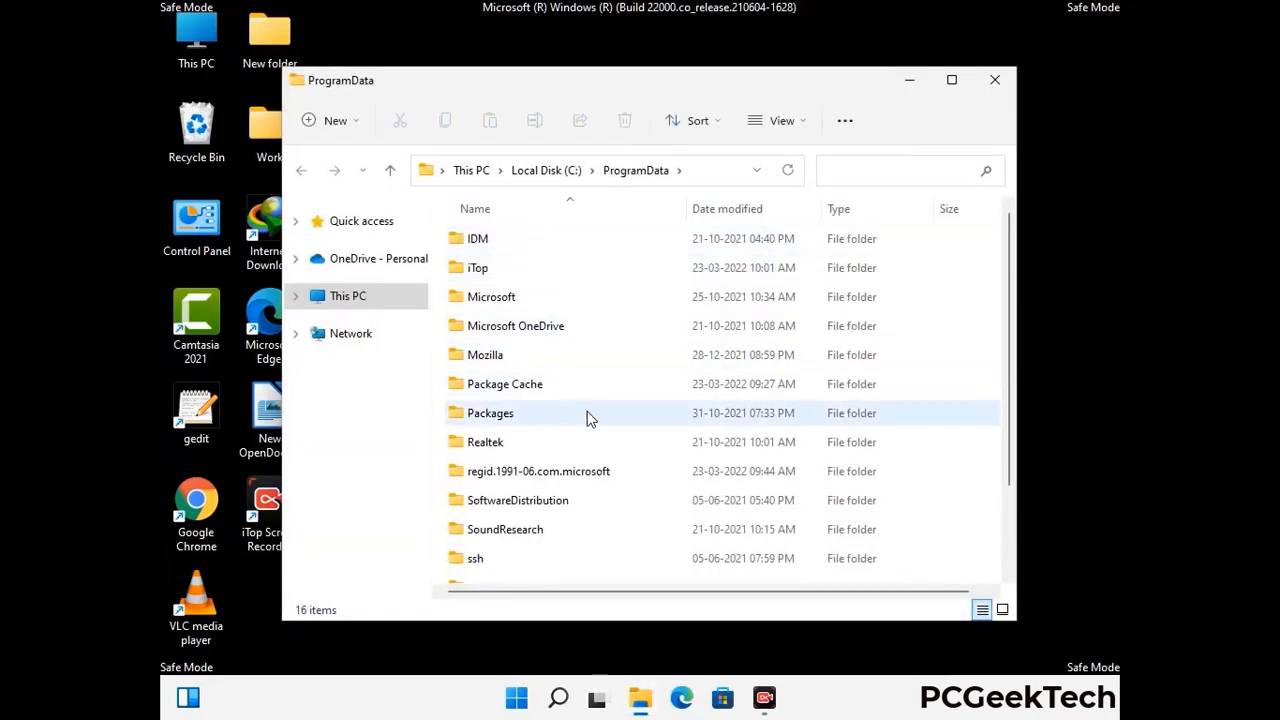
Delete the Mozilla folder from ProgramData and close the window.
{"action": "scroll", "coordinate": [588, 422], "scroll_direction": "down", "scroll_amount": 2}
{"action": "scroll", "coordinate": [585, 440], "scroll_direction": "down", "scroll_amount": 1}
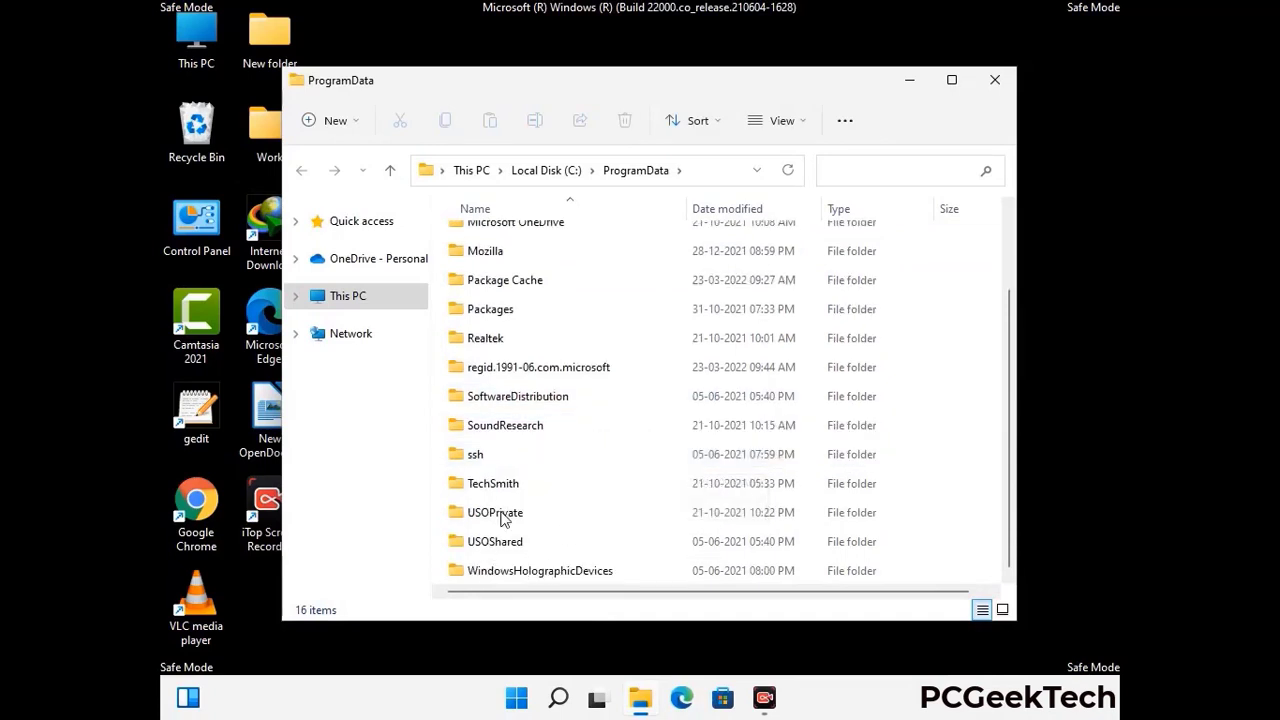
{"action": "left_click", "coordinate": [497, 251]}
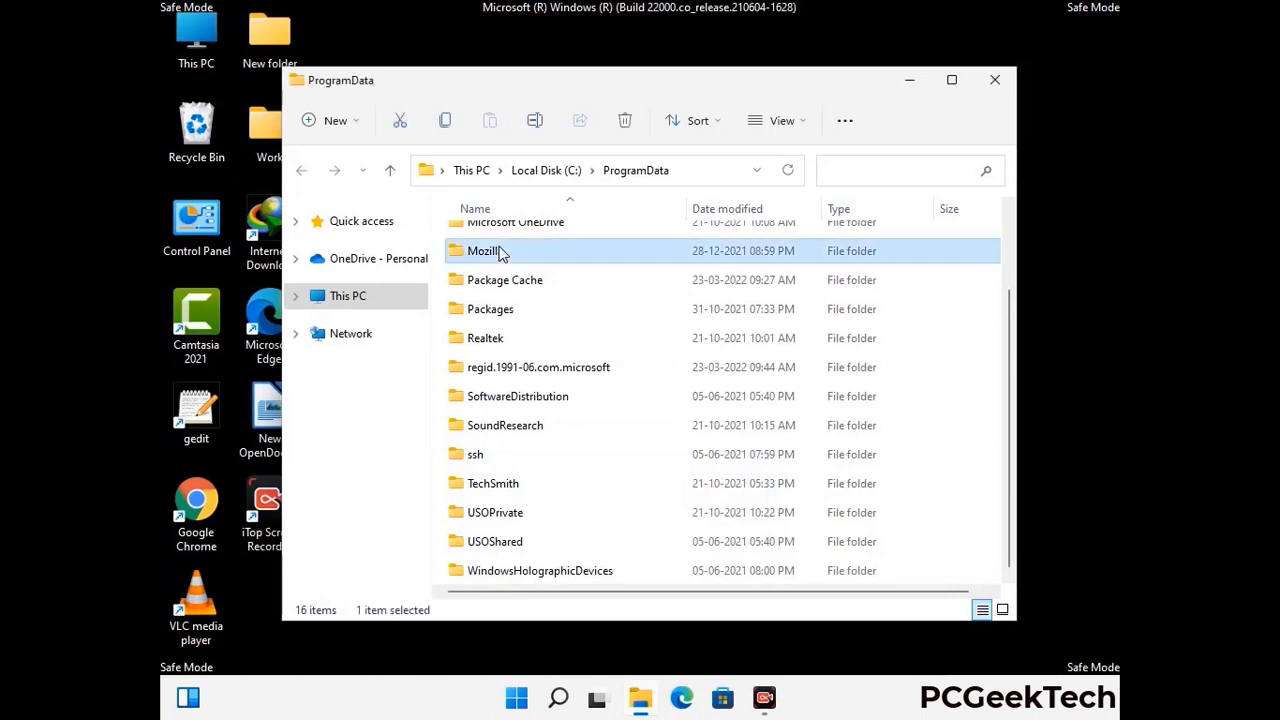
{"action": "left_click", "coordinate": [628, 121]}
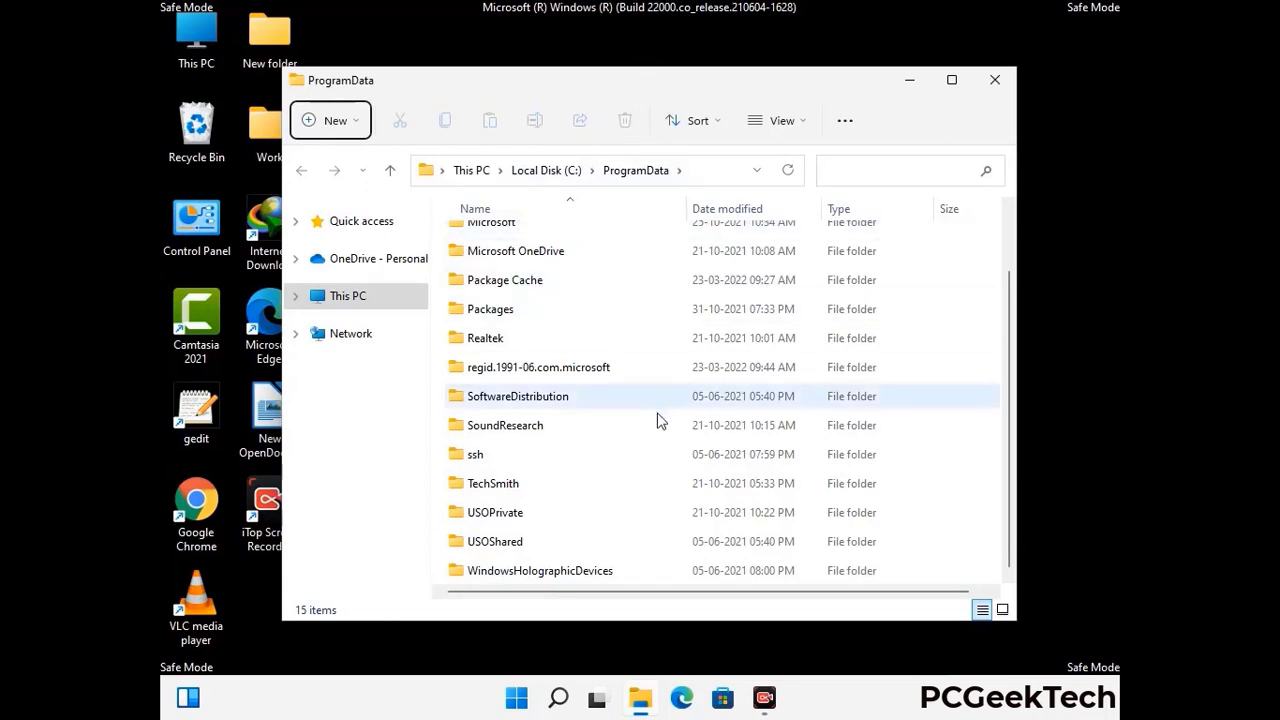
{"action": "scroll", "coordinate": [657, 422], "scroll_direction": "up", "scroll_amount": 1}
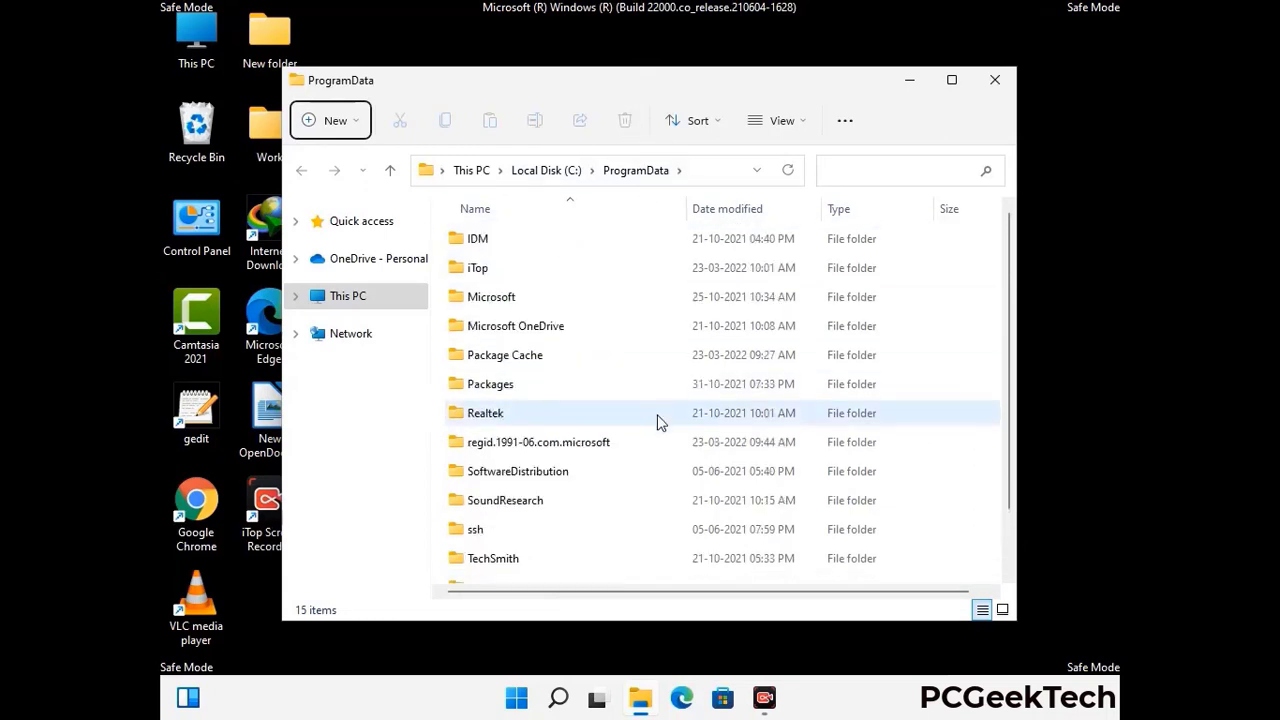
{"action": "left_click", "coordinate": [1005, 84]}
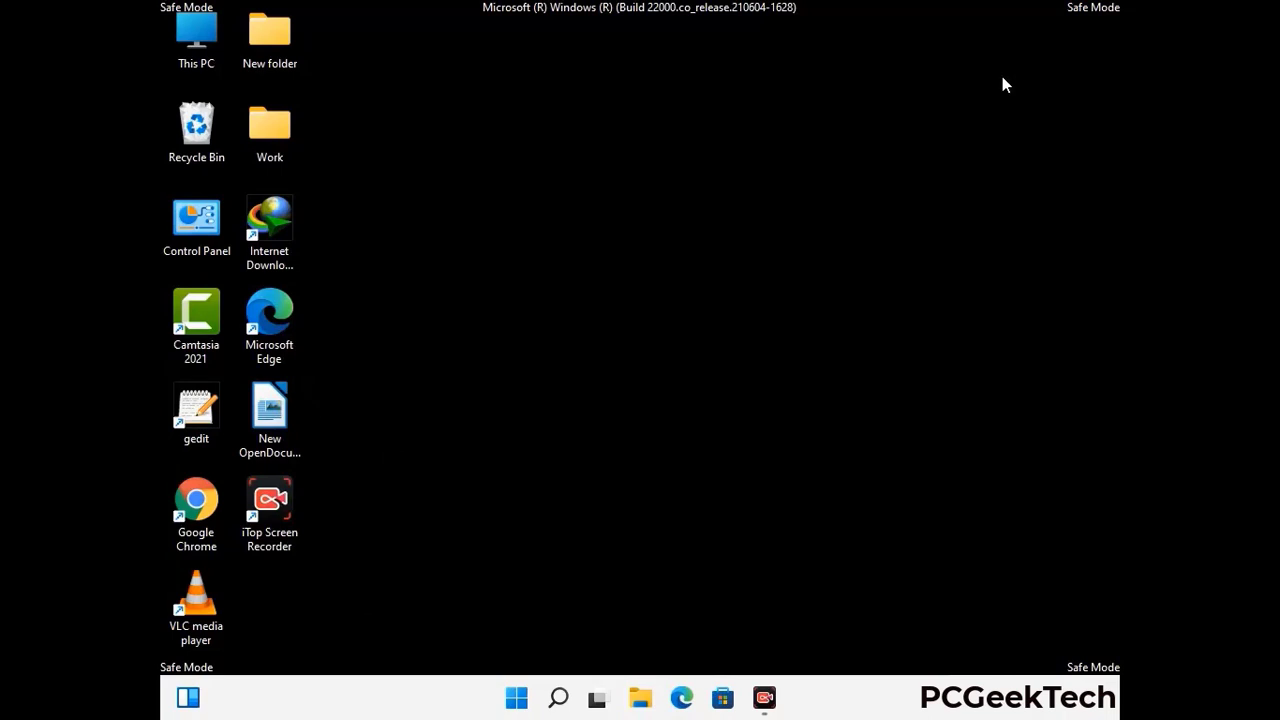
{"action": "key", "text": "super+r"}
{"action": "left_click_drag", "start_coordinate": [417, 463], "coordinate": [665, 252]}
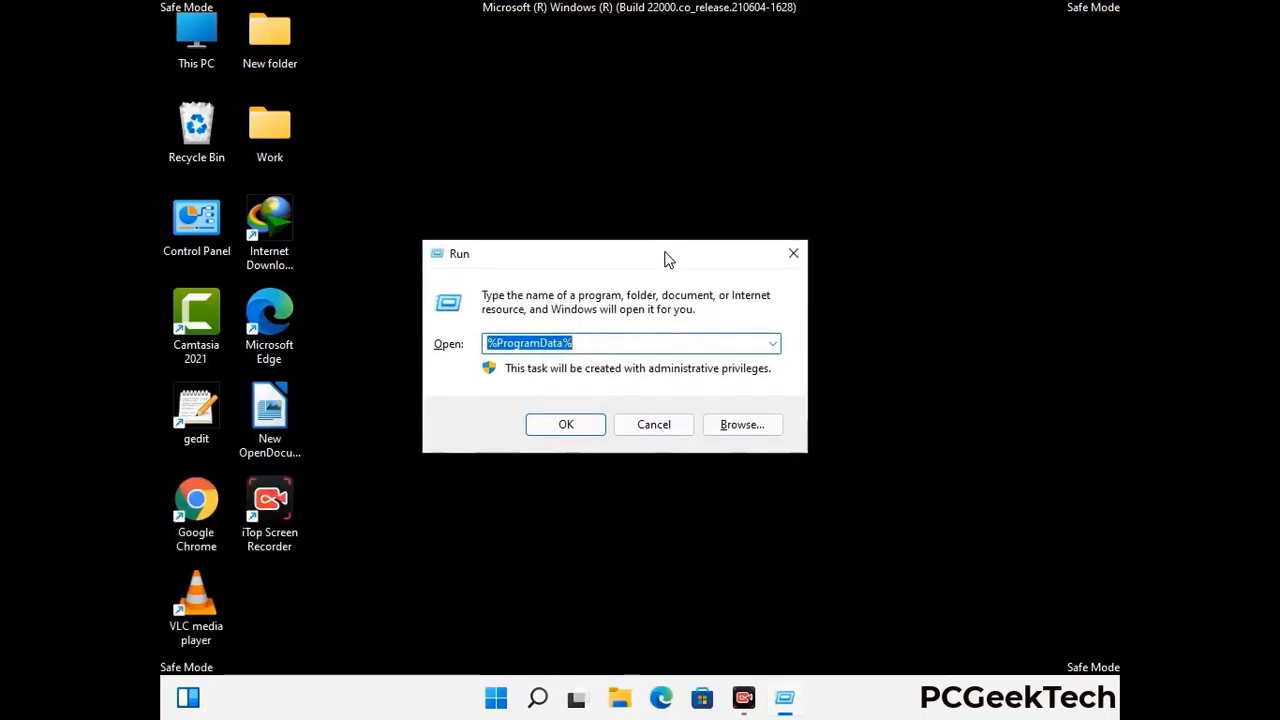
{"action": "type", "text": "%Wi"}
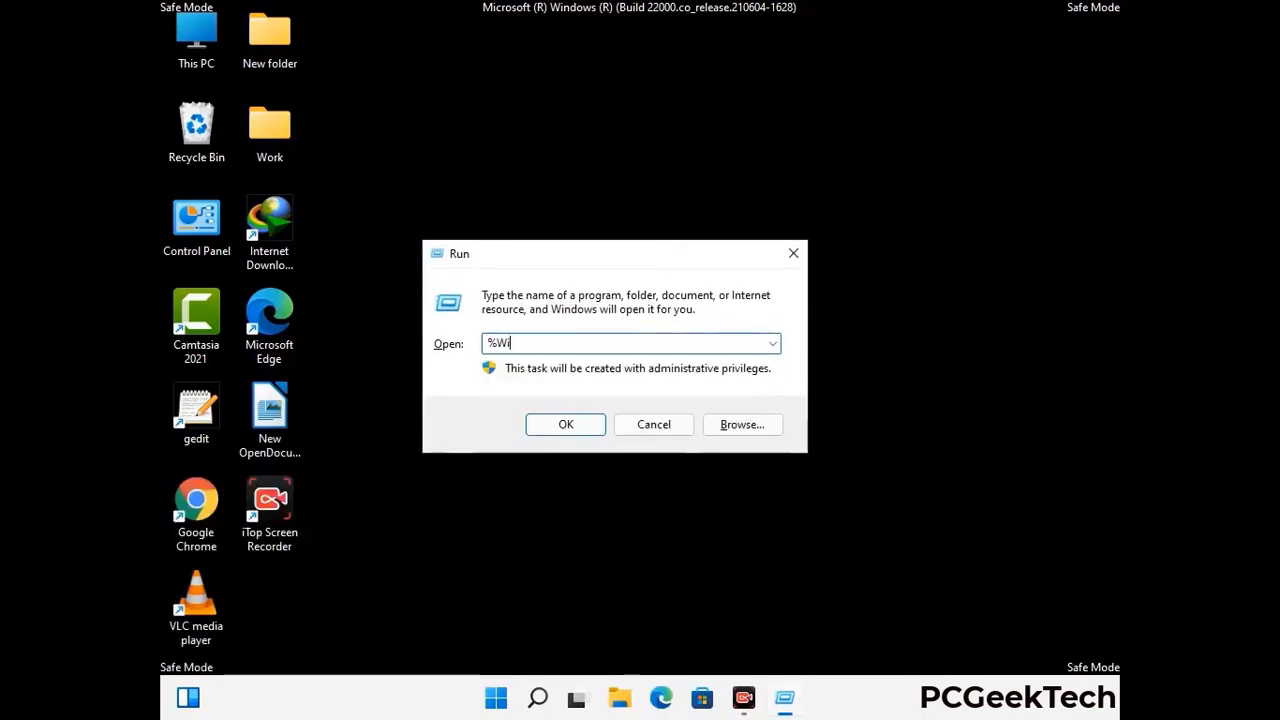
{"action": "type", "text": "nDir%"}
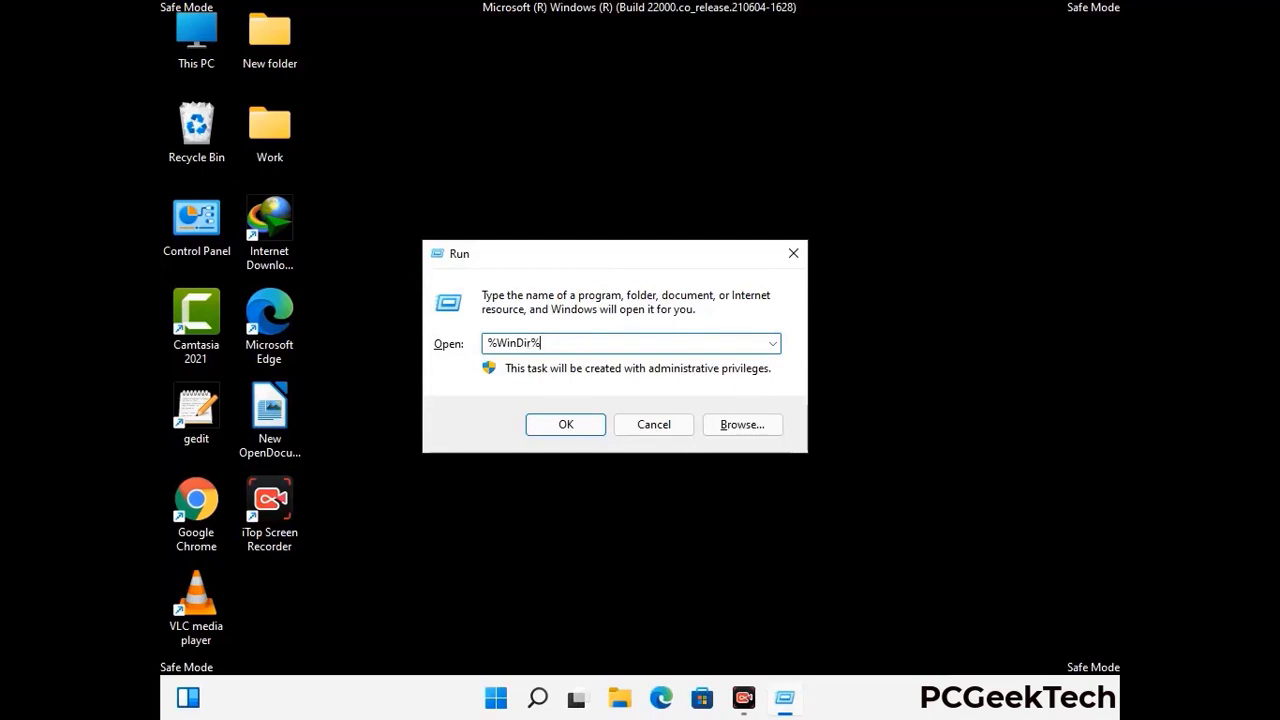
{"action": "key", "text": "Return"}
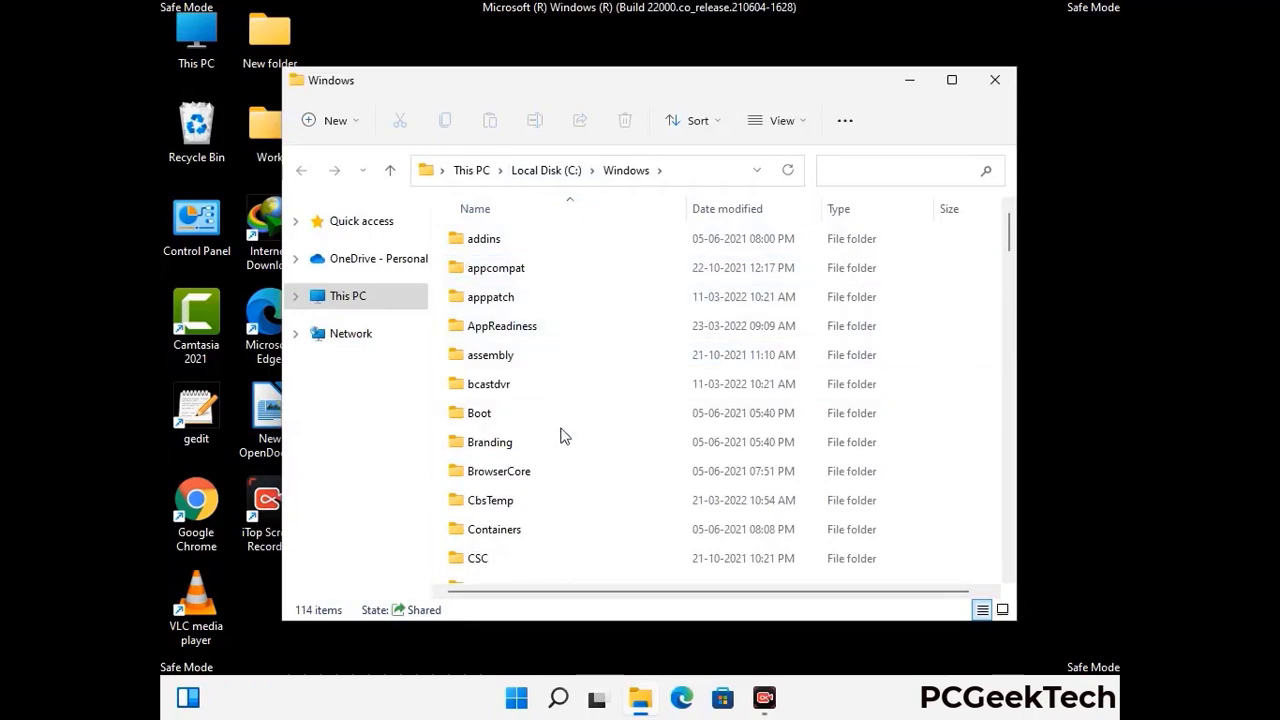
{"action": "scroll", "coordinate": [563, 442], "scroll_direction": "down", "scroll_amount": 1}
{"action": "scroll", "coordinate": [563, 442], "scroll_direction": "down", "scroll_amount": 2}
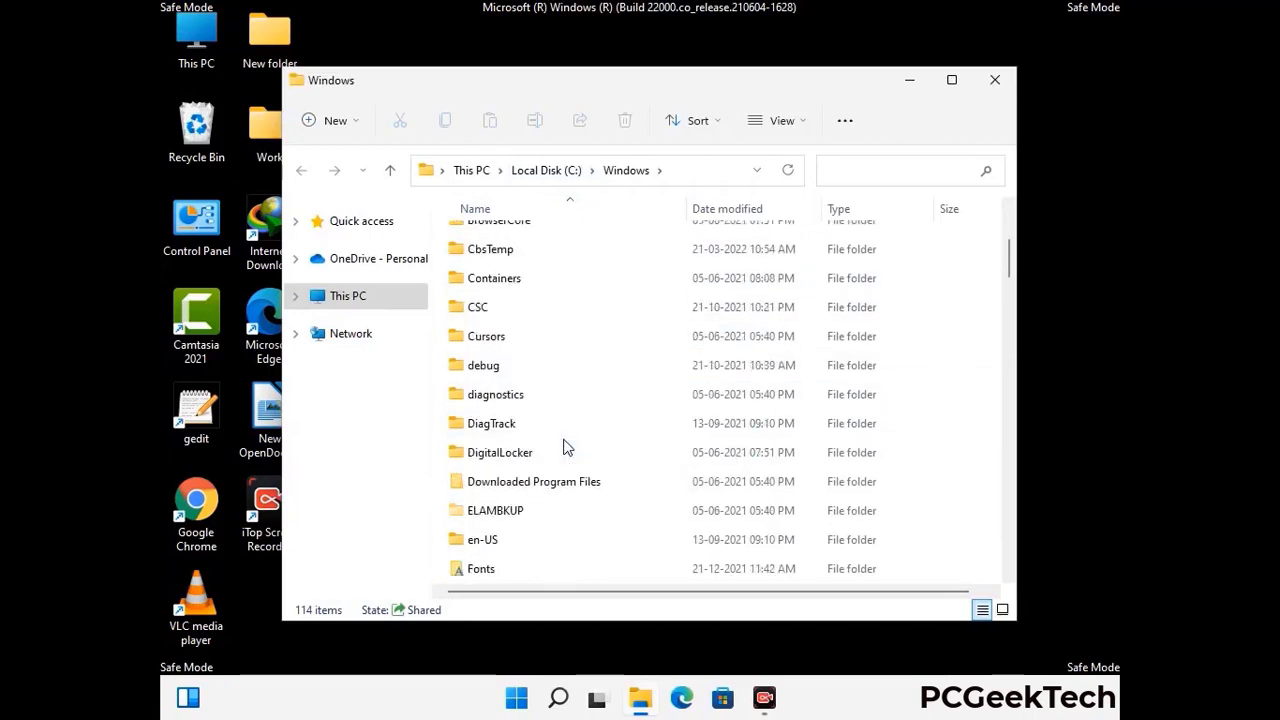
{"action": "scroll", "coordinate": [565, 450], "scroll_direction": "down", "scroll_amount": 1}
{"action": "scroll", "coordinate": [563, 450], "scroll_direction": "down", "scroll_amount": 5}
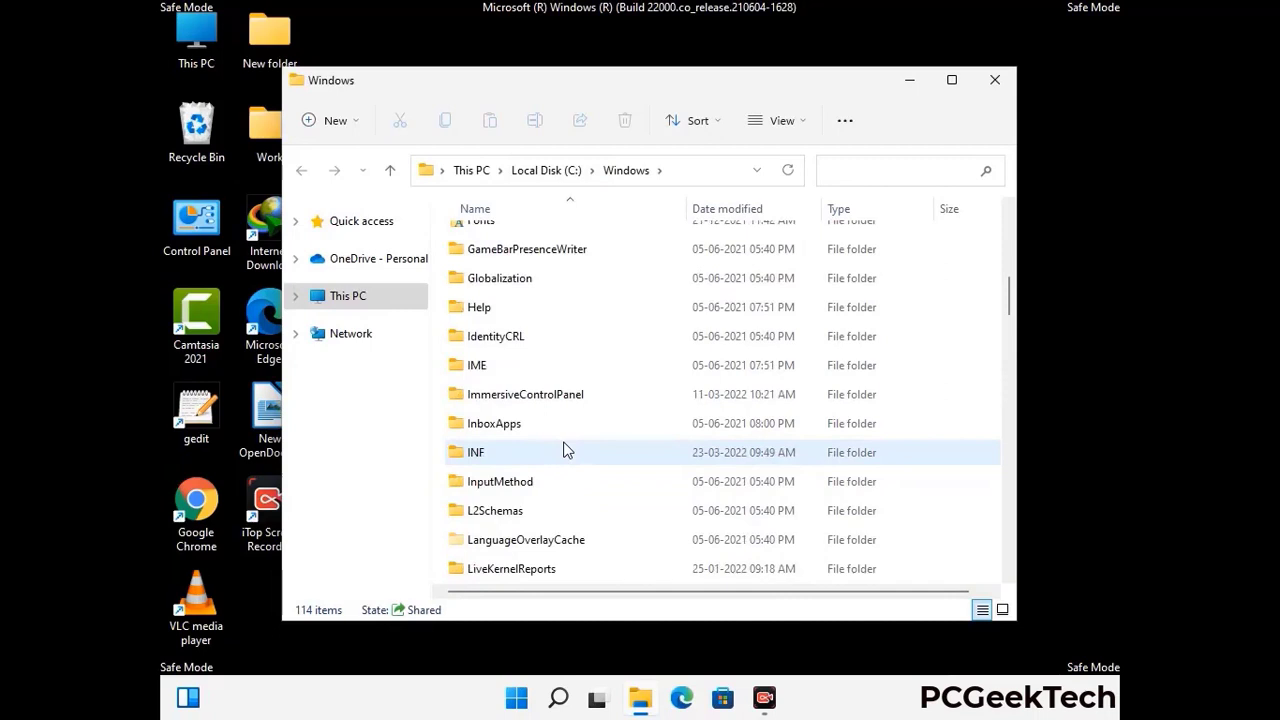
{"action": "scroll", "coordinate": [563, 450], "scroll_direction": "down", "scroll_amount": 4}
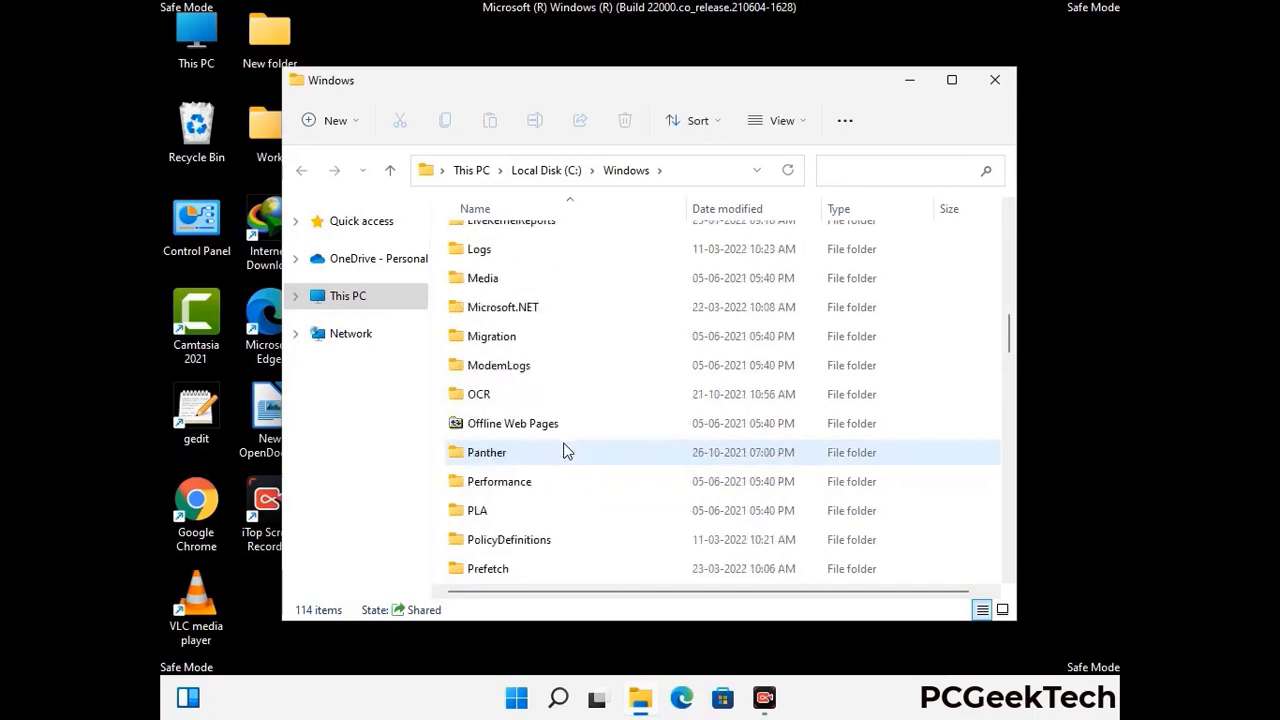
{"action": "scroll", "coordinate": [563, 452], "scroll_direction": "down", "scroll_amount": 6}
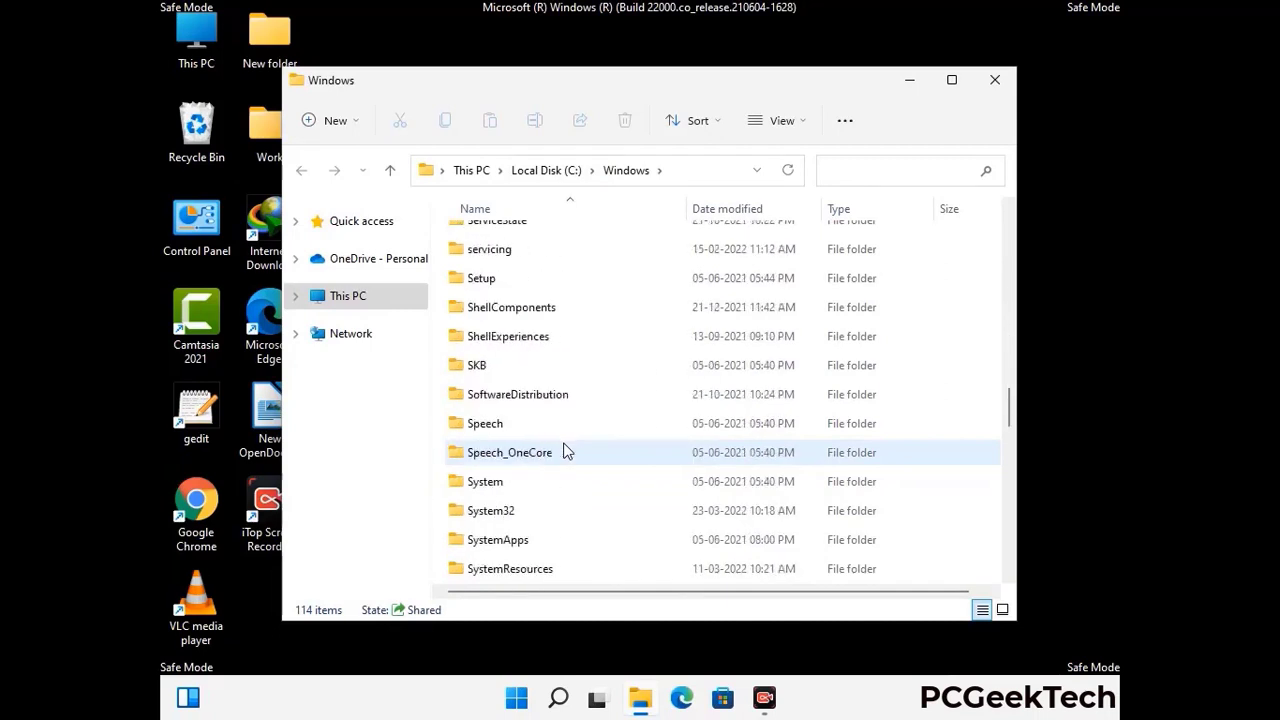
{"action": "scroll", "coordinate": [563, 452], "scroll_direction": "down", "scroll_amount": 7}
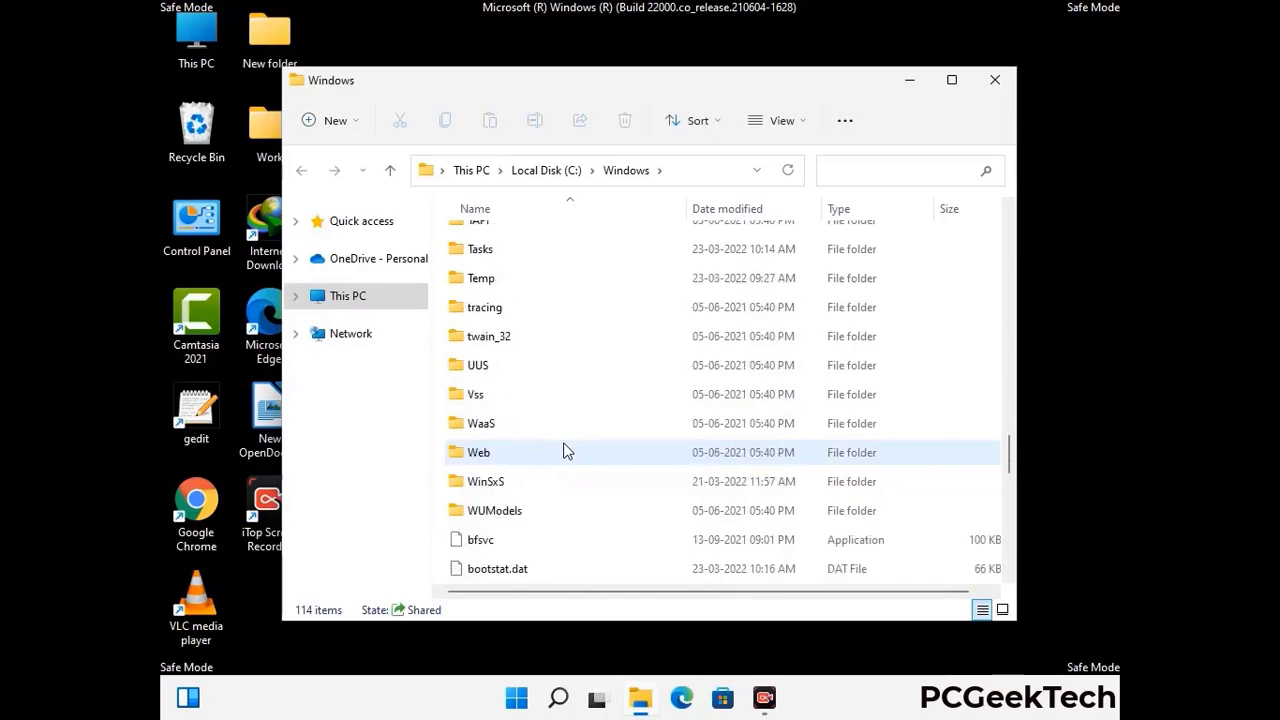
{"action": "scroll", "coordinate": [563, 452], "scroll_direction": "down", "scroll_amount": 8}
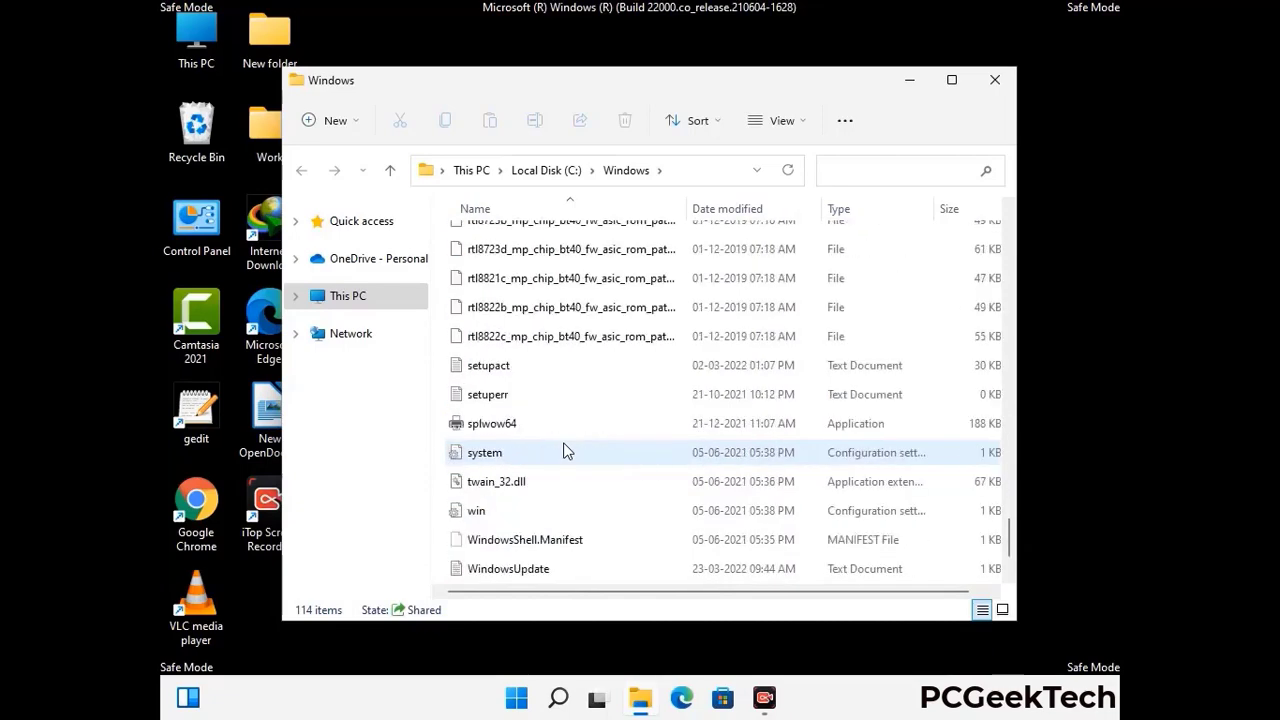
{"action": "scroll", "coordinate": [563, 452], "scroll_direction": "up", "scroll_amount": 15}
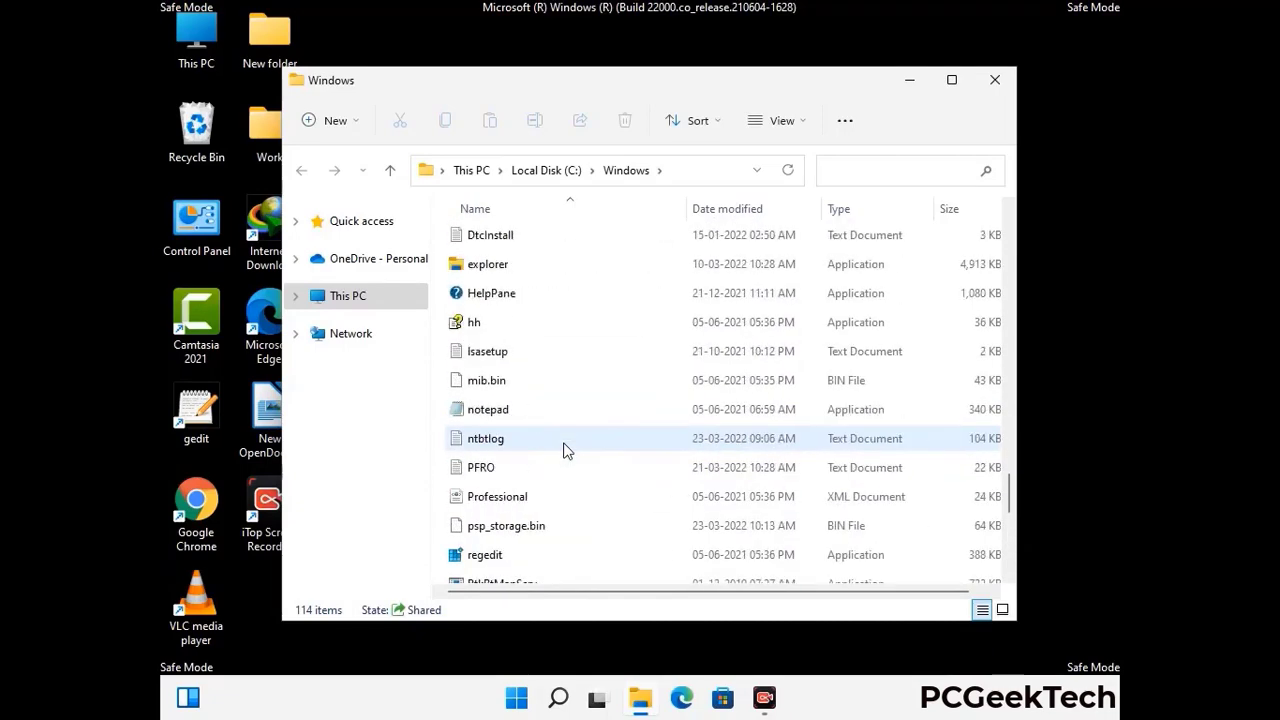
{"action": "scroll", "coordinate": [563, 452], "scroll_direction": "up", "scroll_amount": 3}
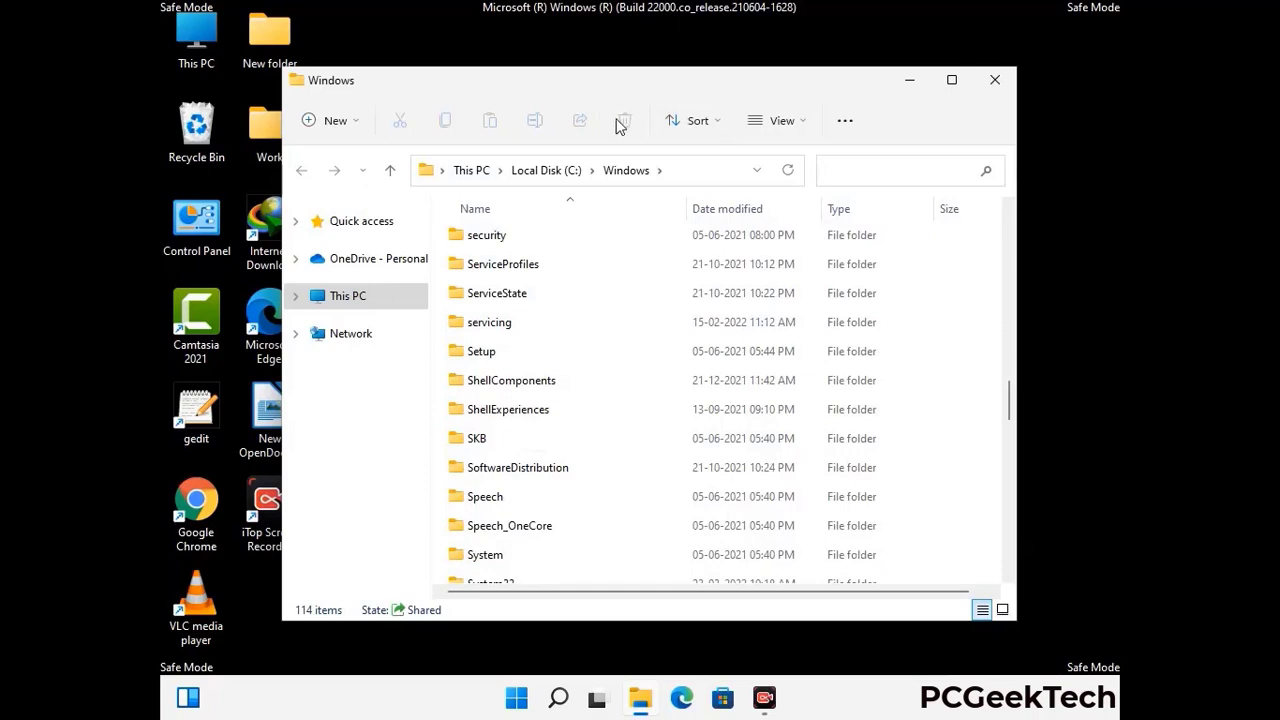
{"action": "left_click", "coordinate": [1004, 84]}
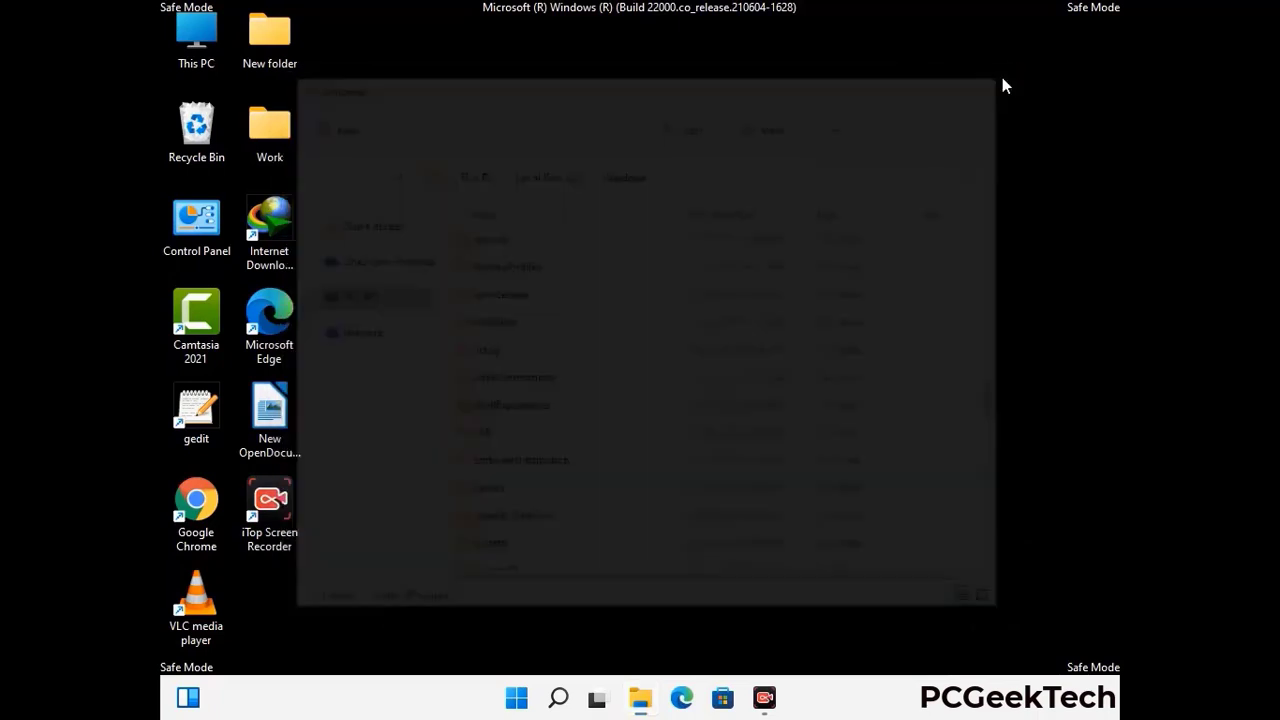
Run %temp%, select and delete all 100 items in Temp, then close the window.
{"action": "key", "text": "super+r"}
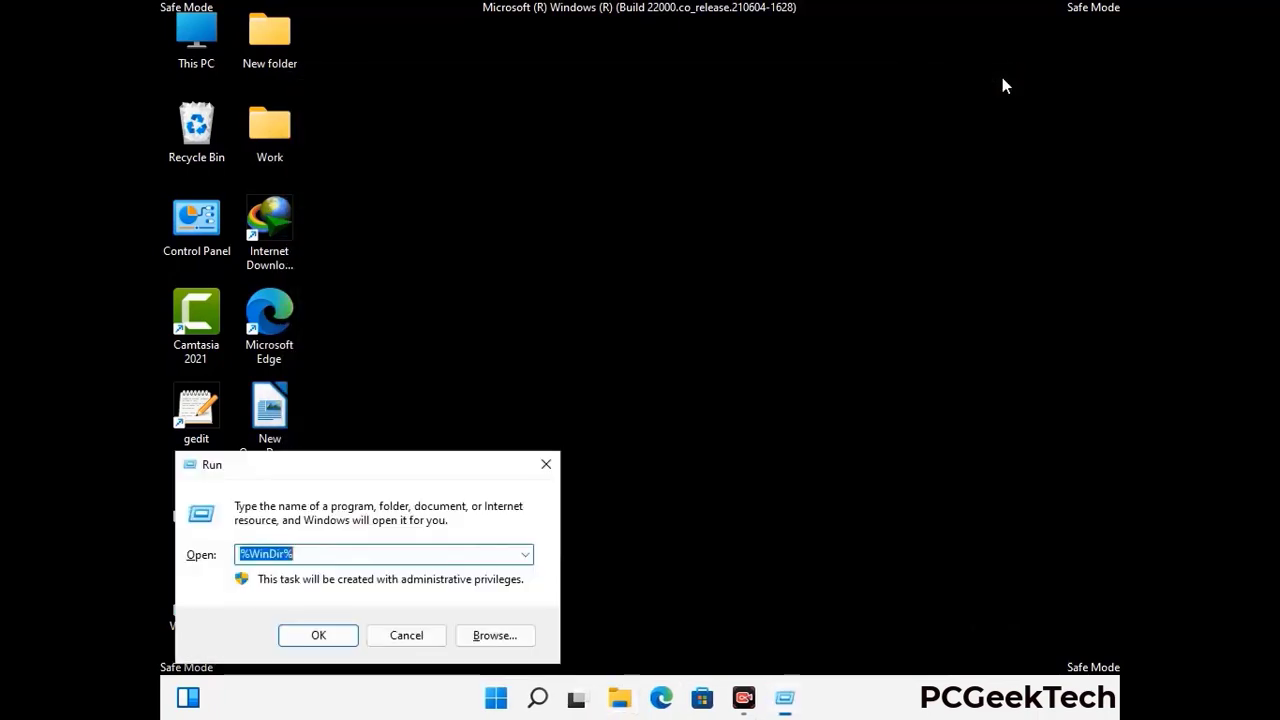
{"action": "left_click_drag", "start_coordinate": [423, 465], "coordinate": [726, 166]}
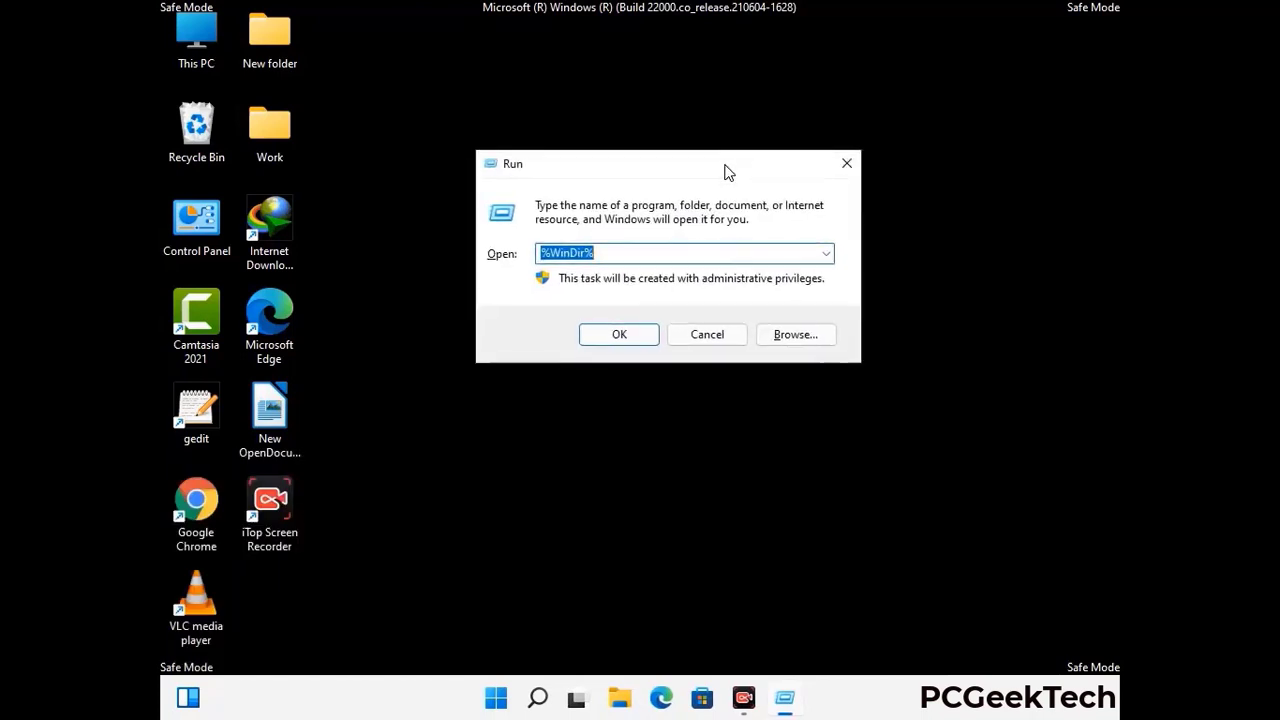
{"action": "type", "text": "%temp%"}
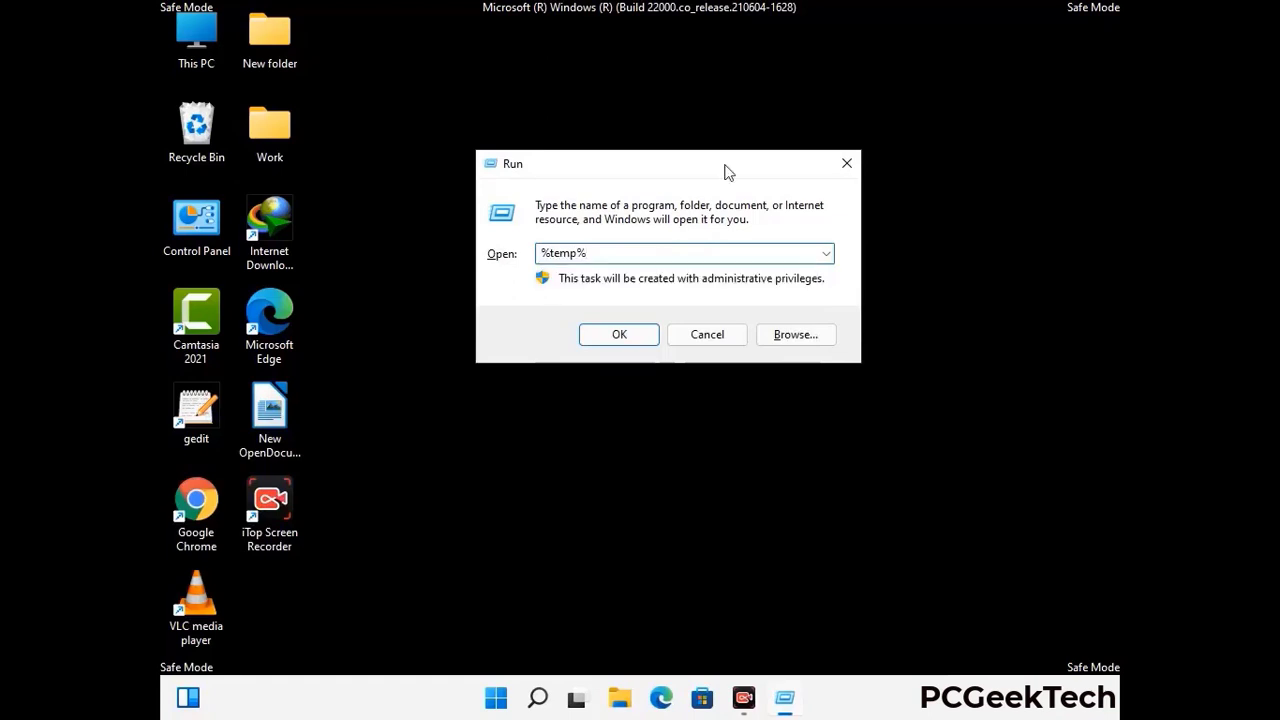
{"action": "left_click", "coordinate": [641, 333]}
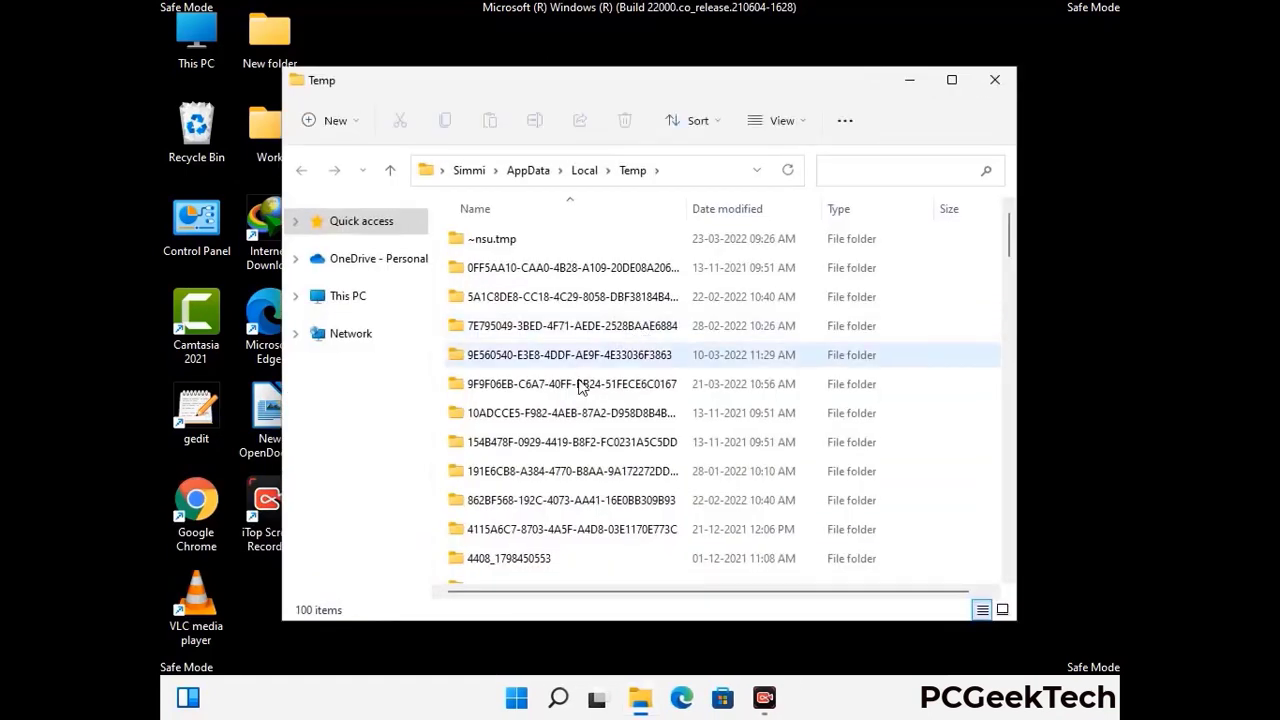
{"action": "left_click", "coordinate": [580, 385]}
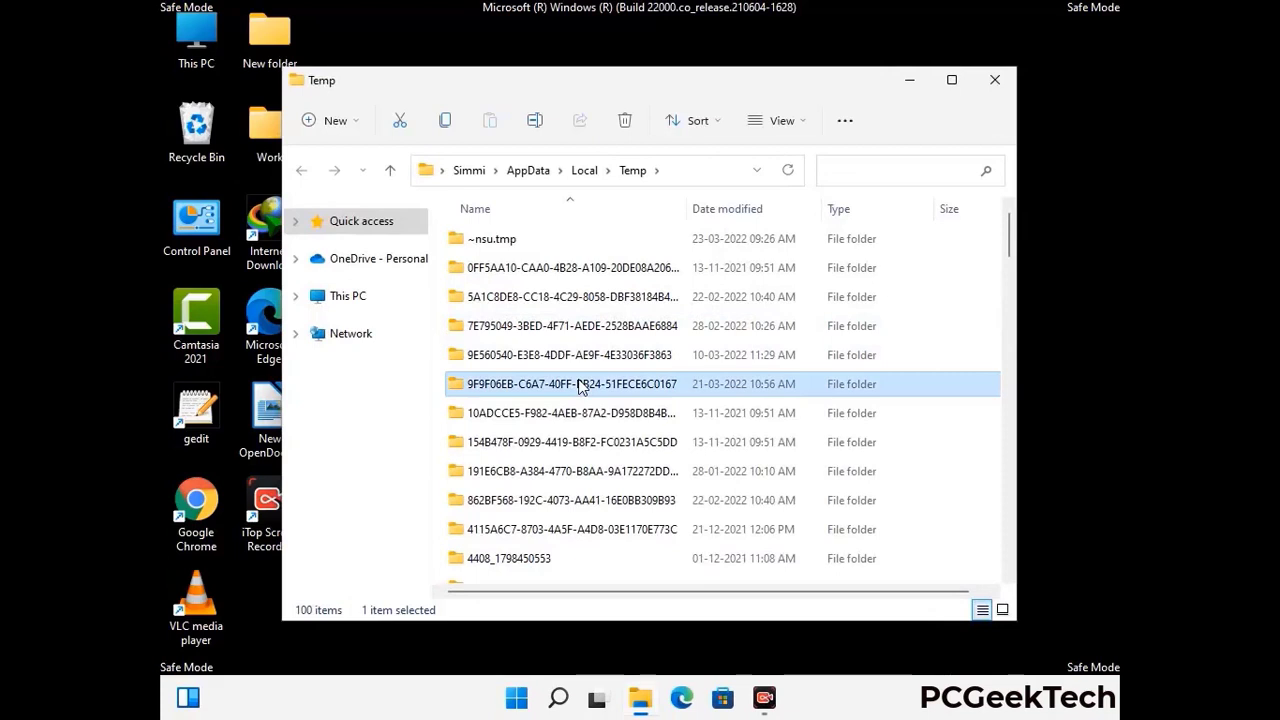
{"action": "key", "text": "ctrl+a"}
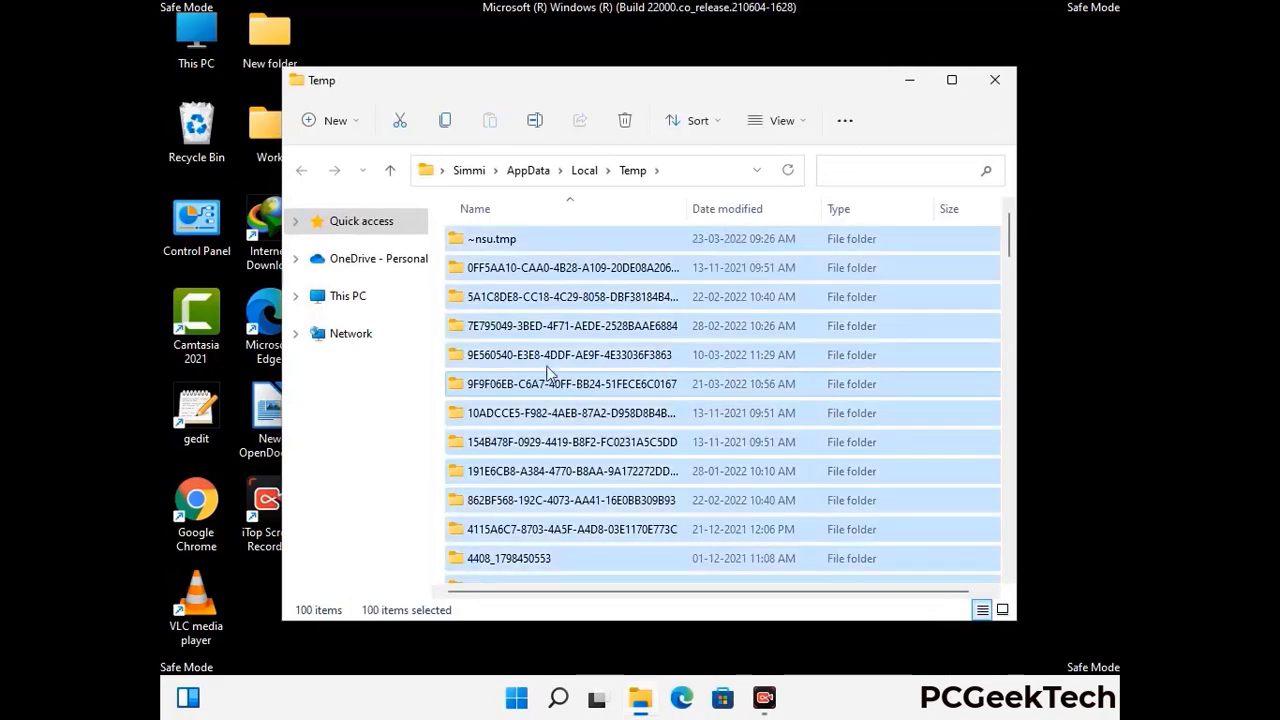
{"action": "left_click", "coordinate": [626, 121]}
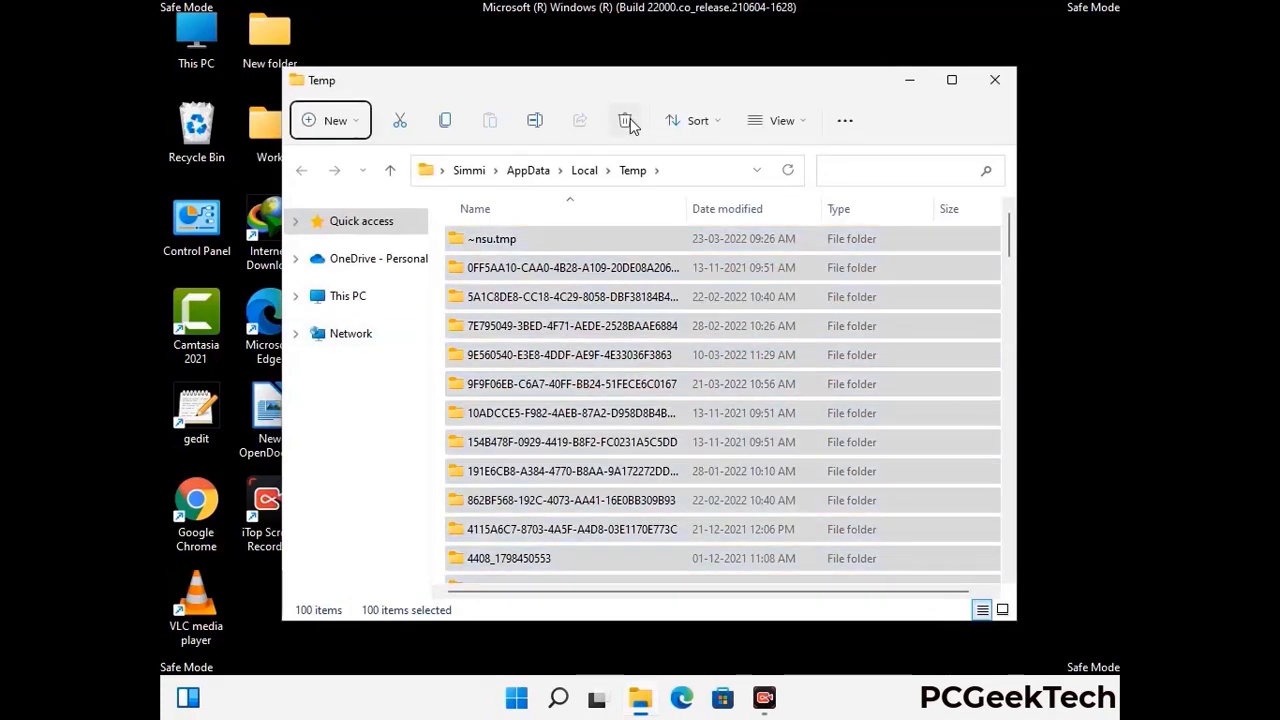
{"action": "left_click", "coordinate": [994, 80]}
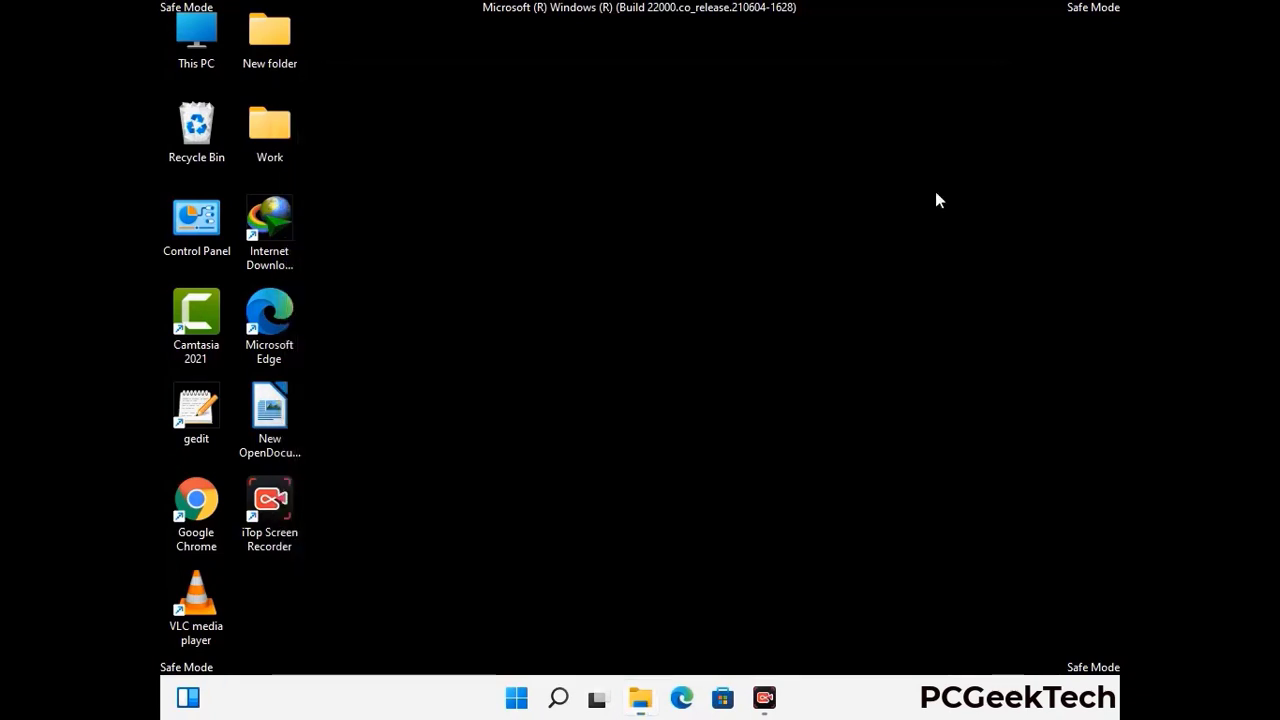
Run 'temp', delete all 6 items in C:\Windows\Temp, then close the window.
{"action": "key", "text": "super+r"}
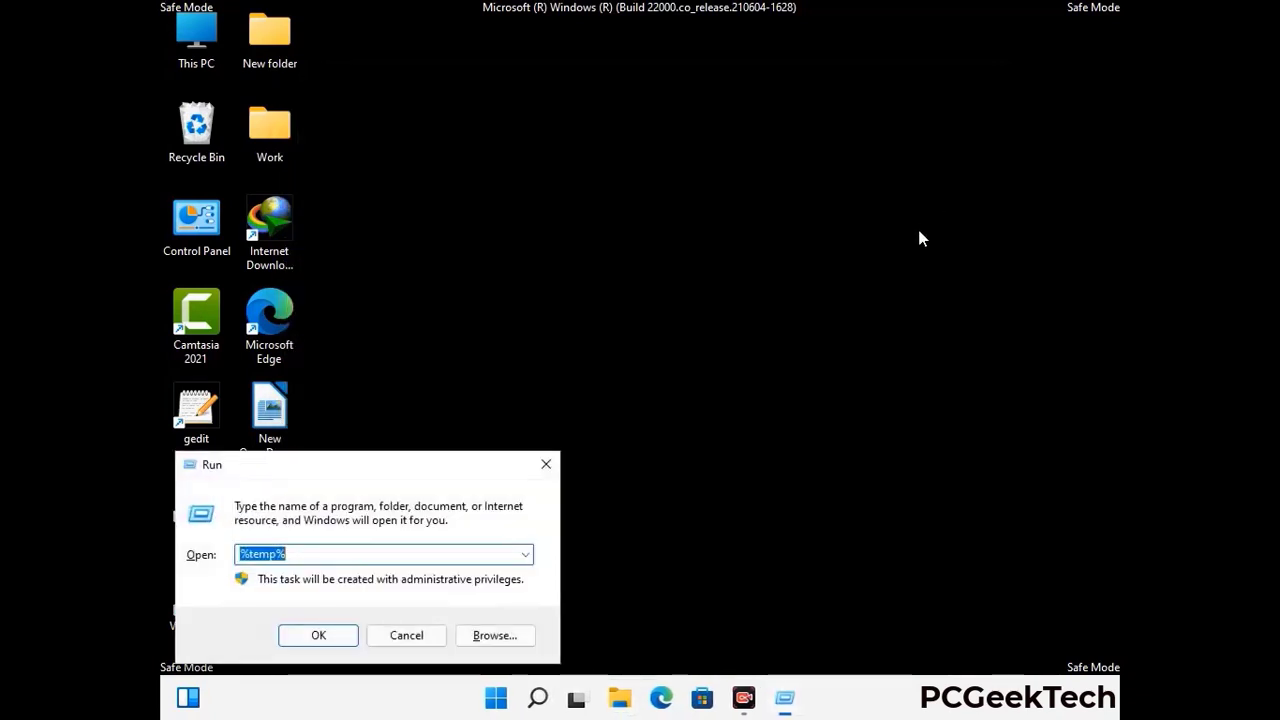
{"action": "left_click_drag", "start_coordinate": [434, 457], "coordinate": [729, 181]}
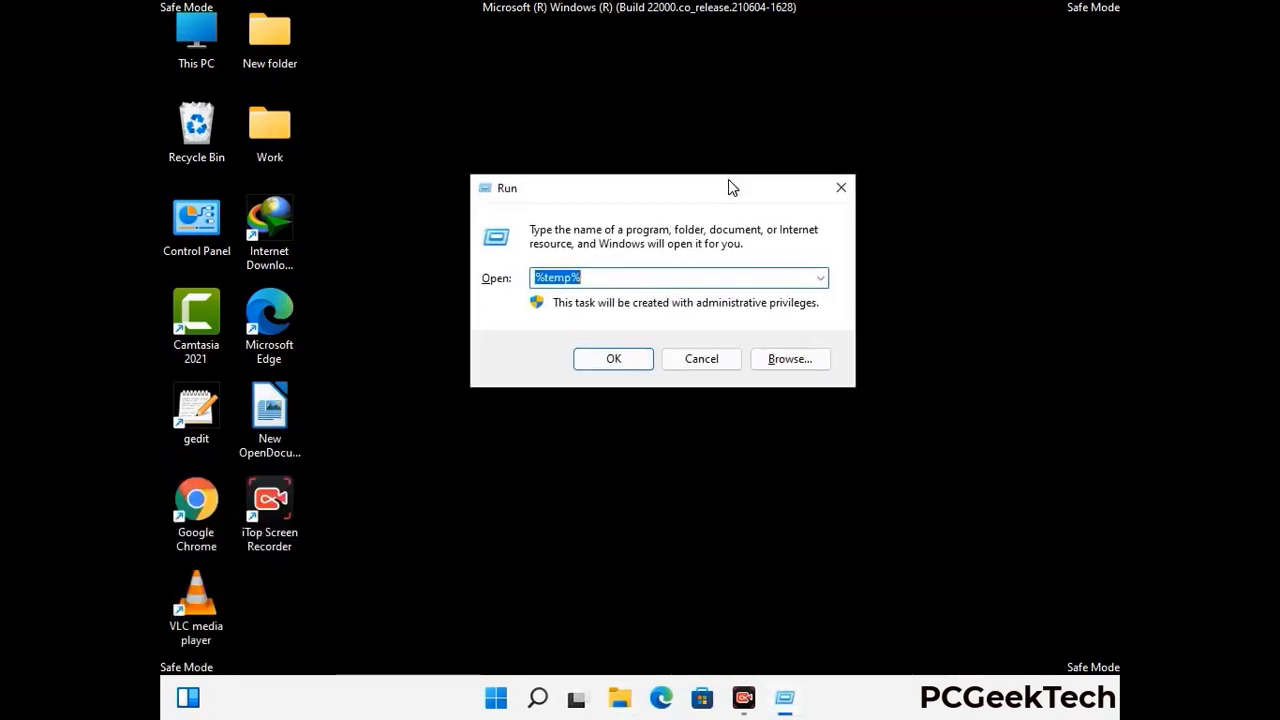
{"action": "type", "text": "temp"}
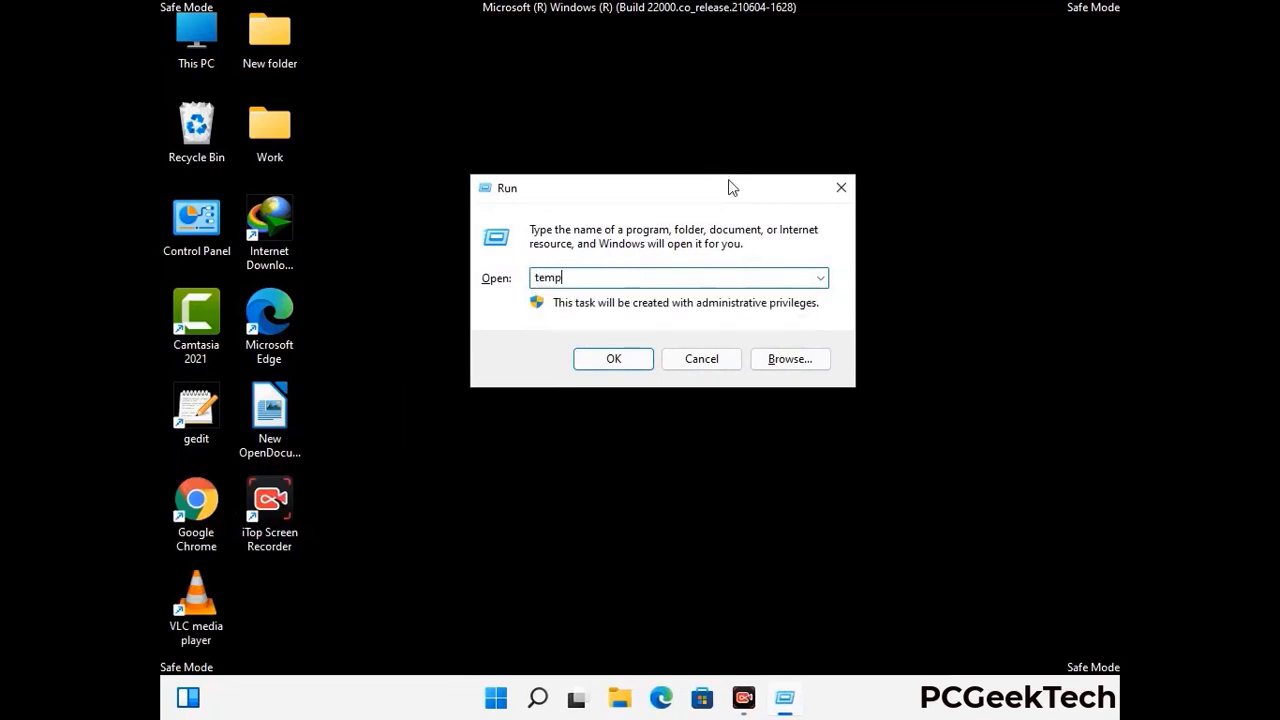
{"action": "key", "text": "Return"}
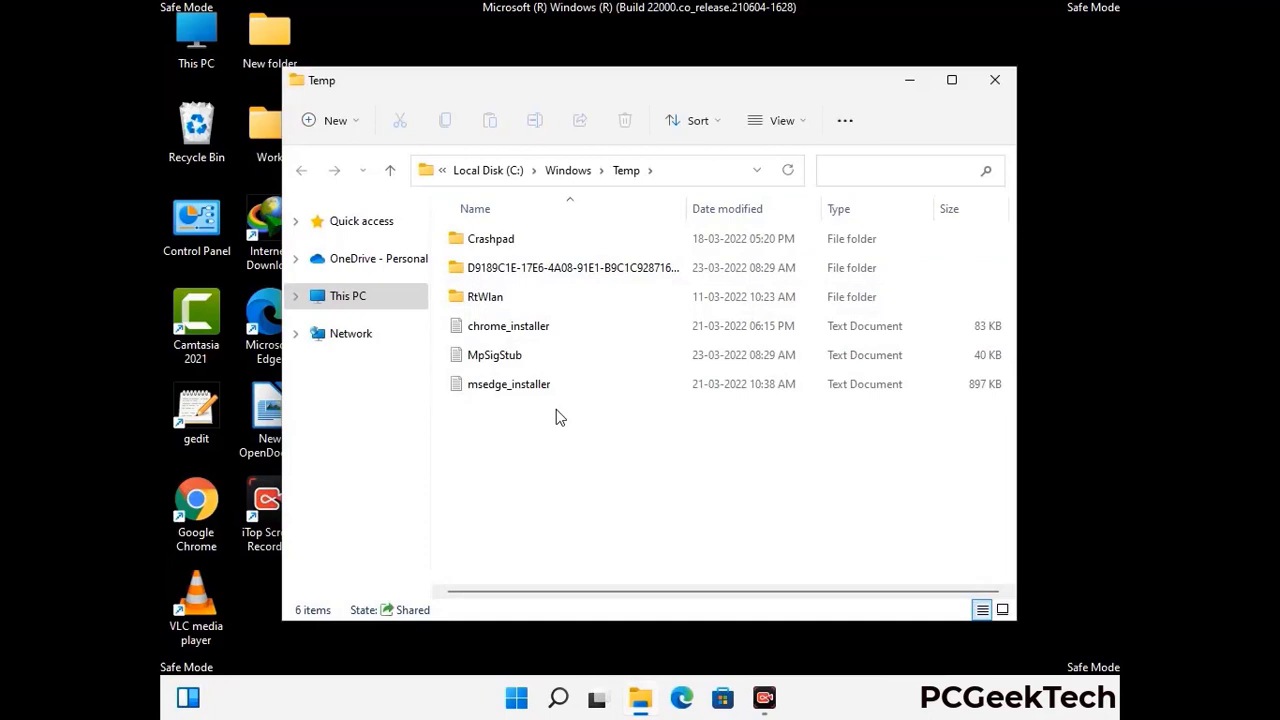
{"action": "key", "text": "ctrl+a"}
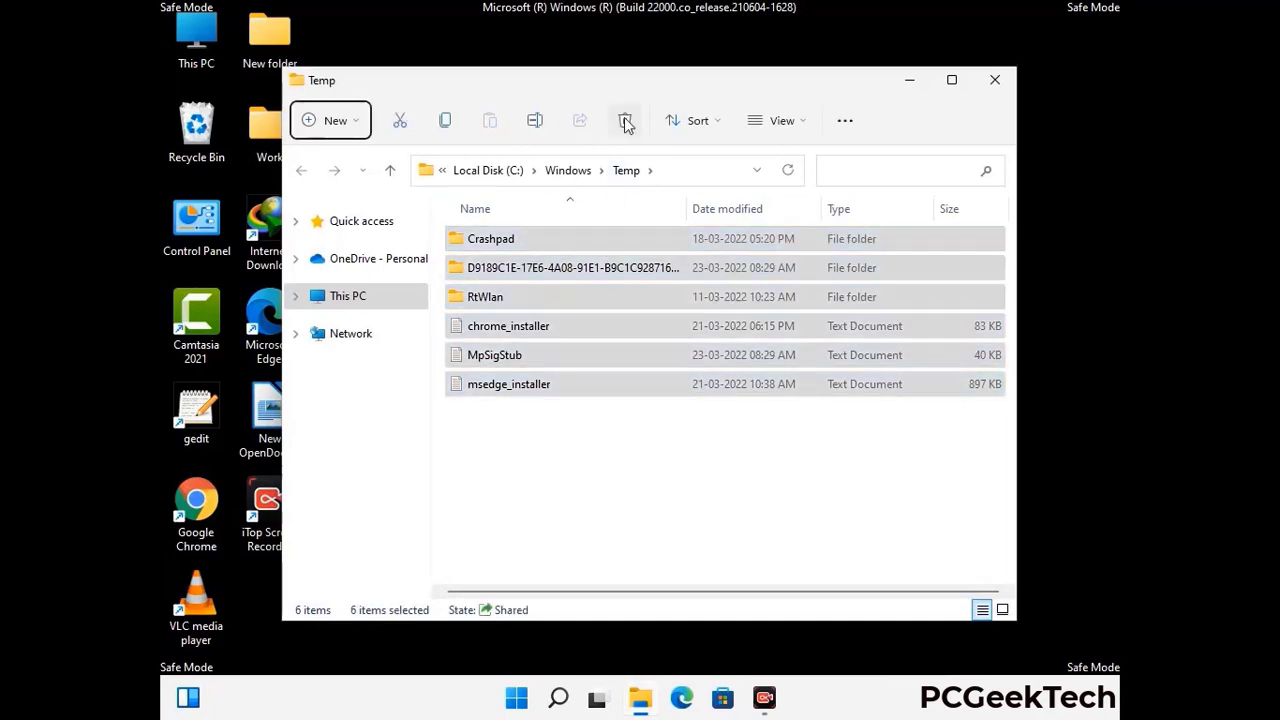
{"action": "left_click", "coordinate": [625, 121]}
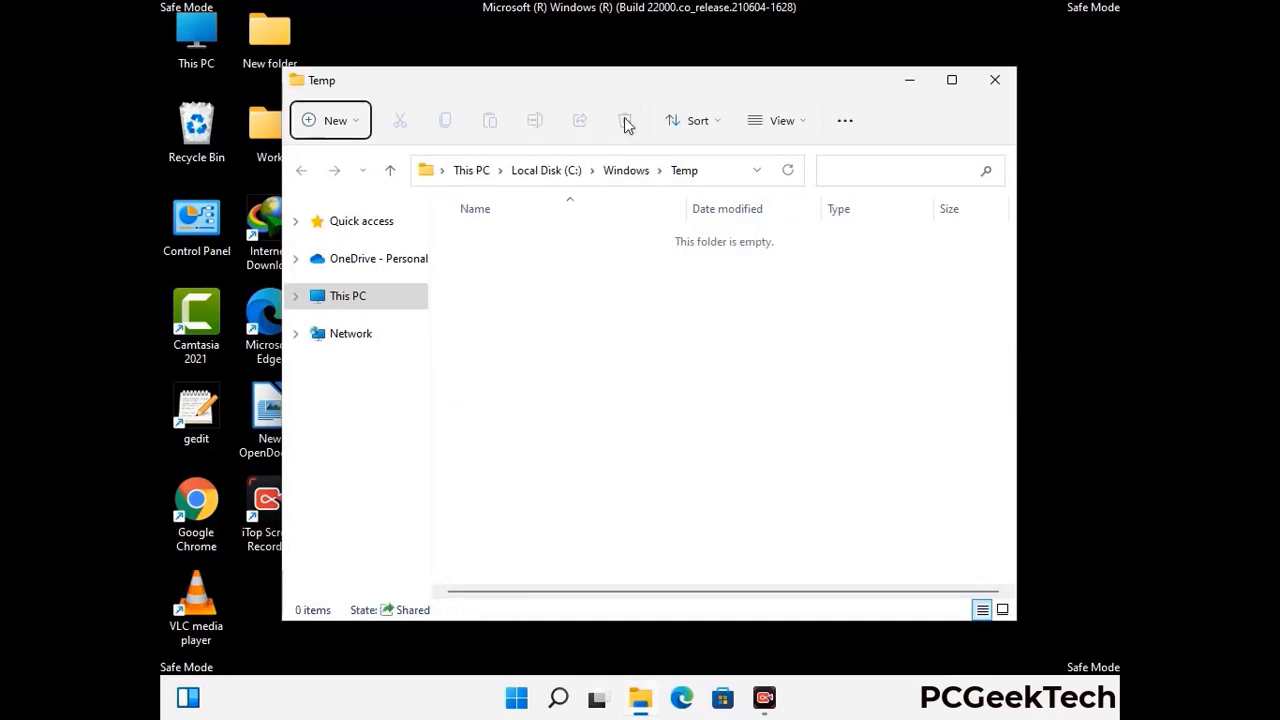
{"action": "left_click", "coordinate": [1001, 85]}
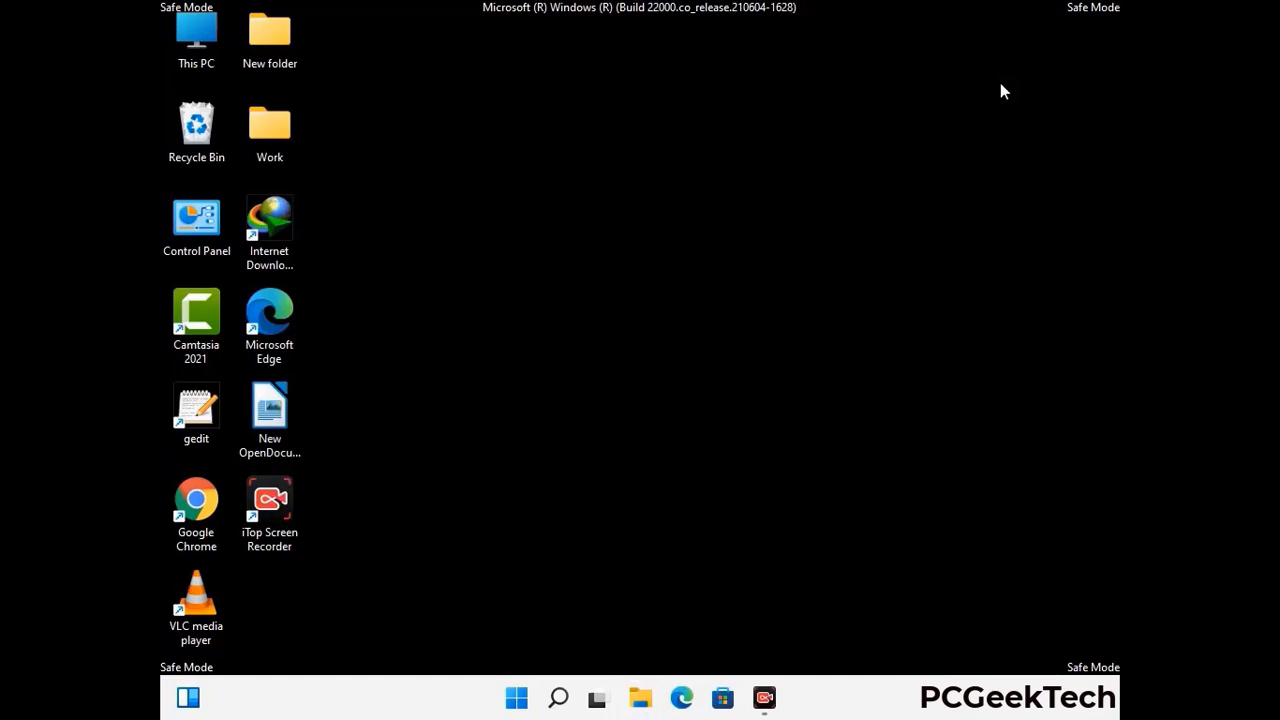
Launch Registry Editor by running regedit from the Run dialog.
{"action": "key", "text": "super+r"}
{"action": "left_click_drag", "start_coordinate": [389, 461], "coordinate": [666, 160]}
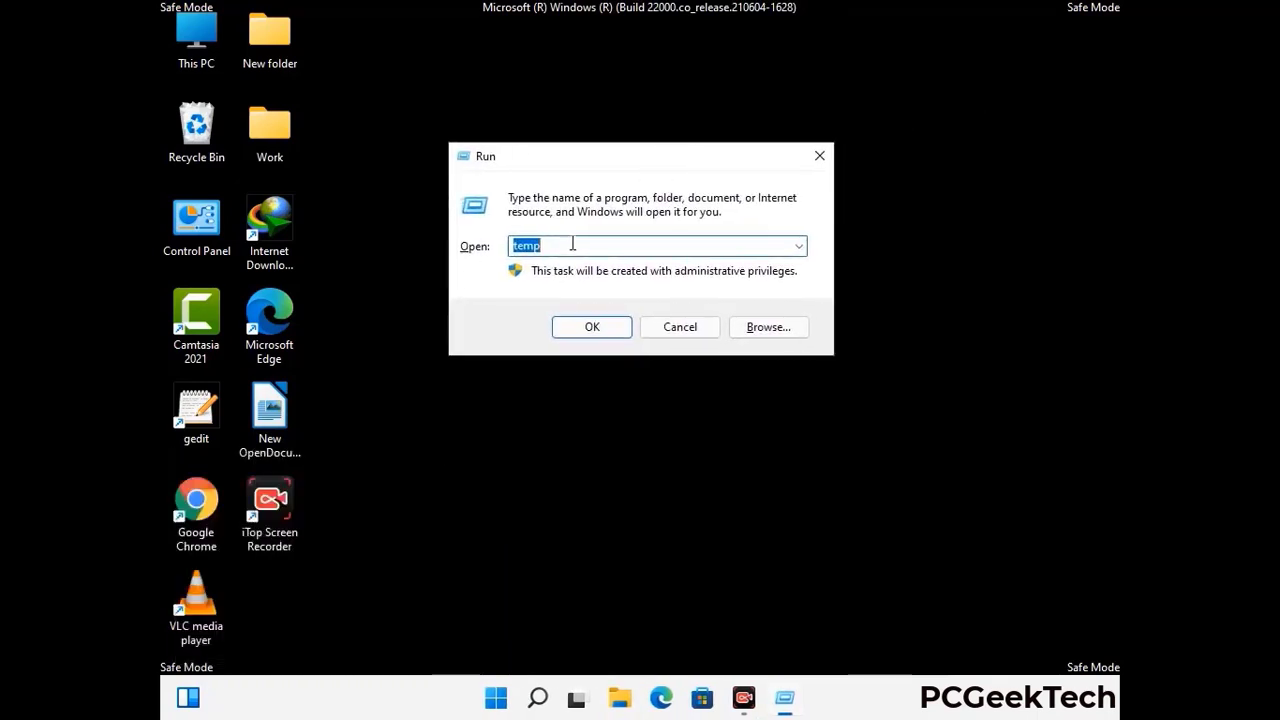
{"action": "type", "text": "regedit"}
{"action": "key", "text": "Return"}
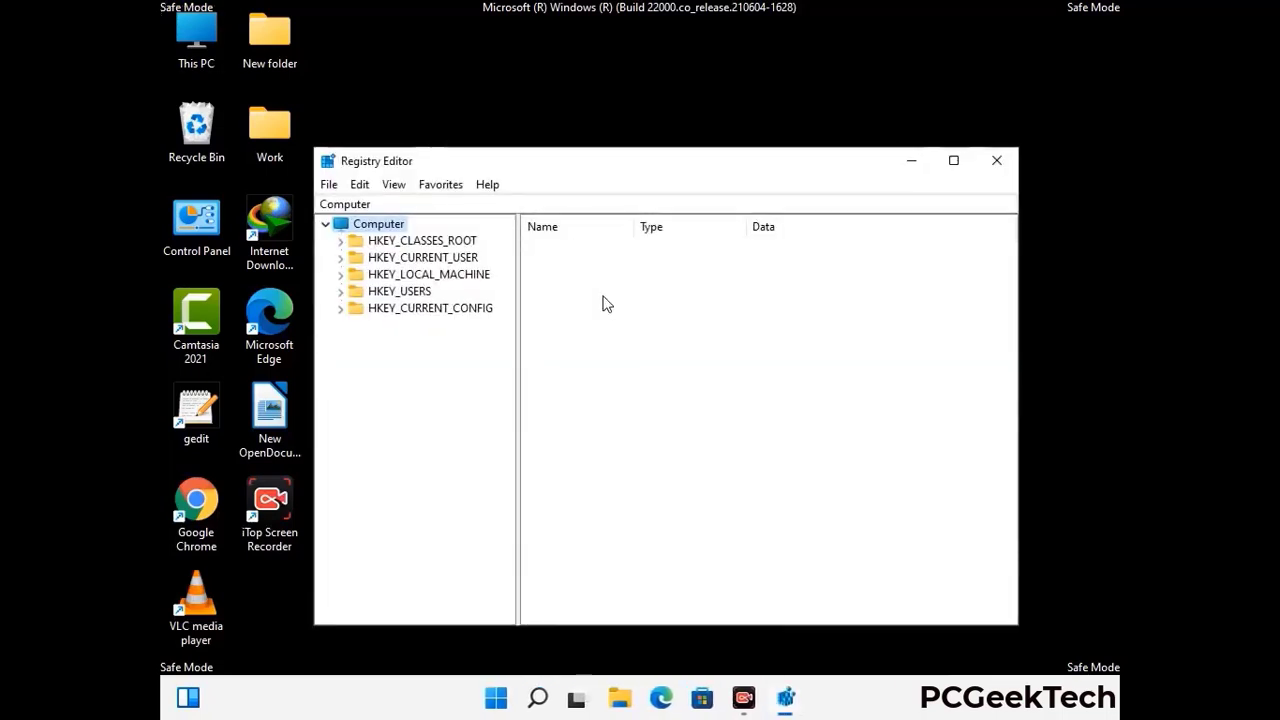
Expand HKEY_CURRENT_USER > Software > Microsoft in the registry tree.
{"action": "left_click", "coordinate": [340, 257]}
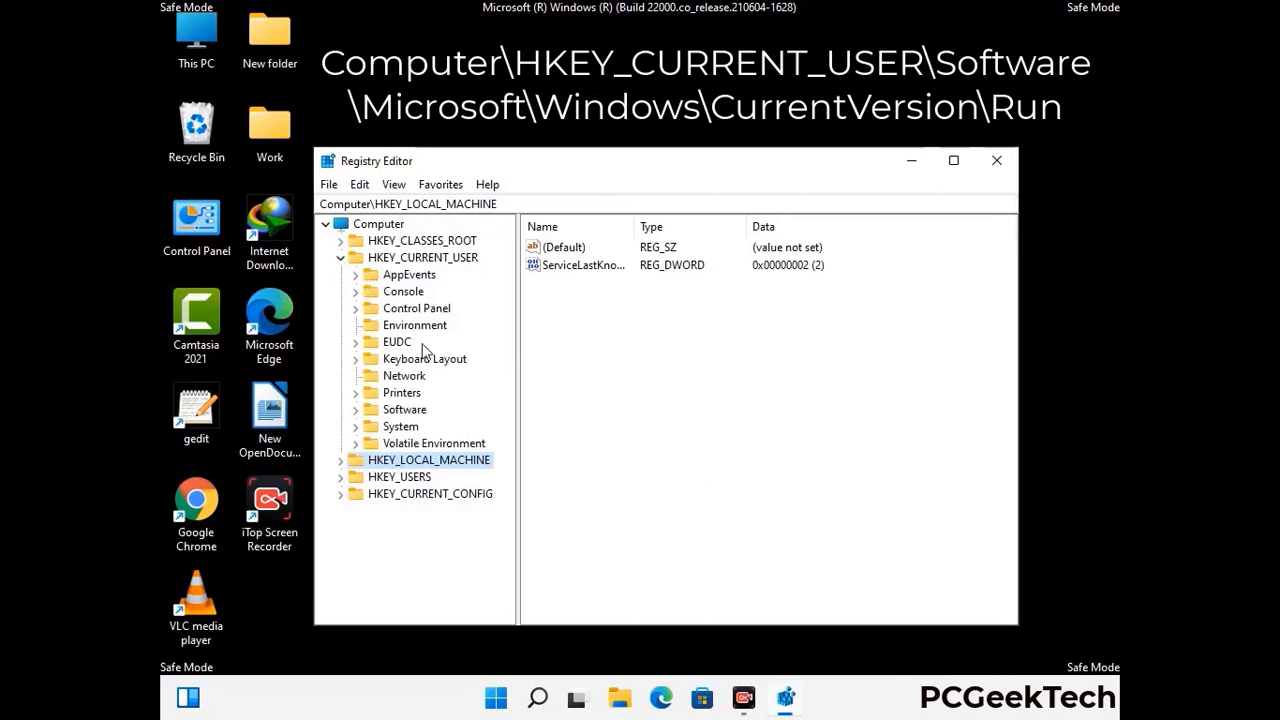
{"action": "left_click", "coordinate": [401, 413]}
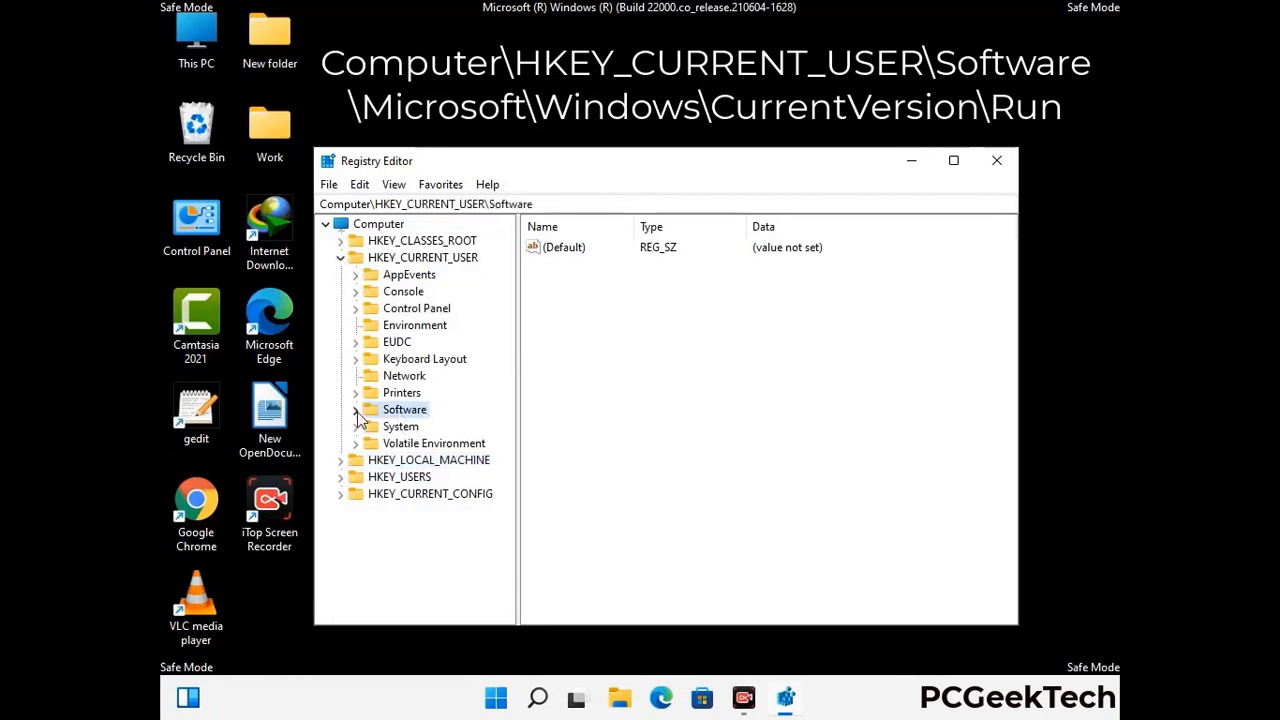
{"action": "left_click", "coordinate": [354, 411]}
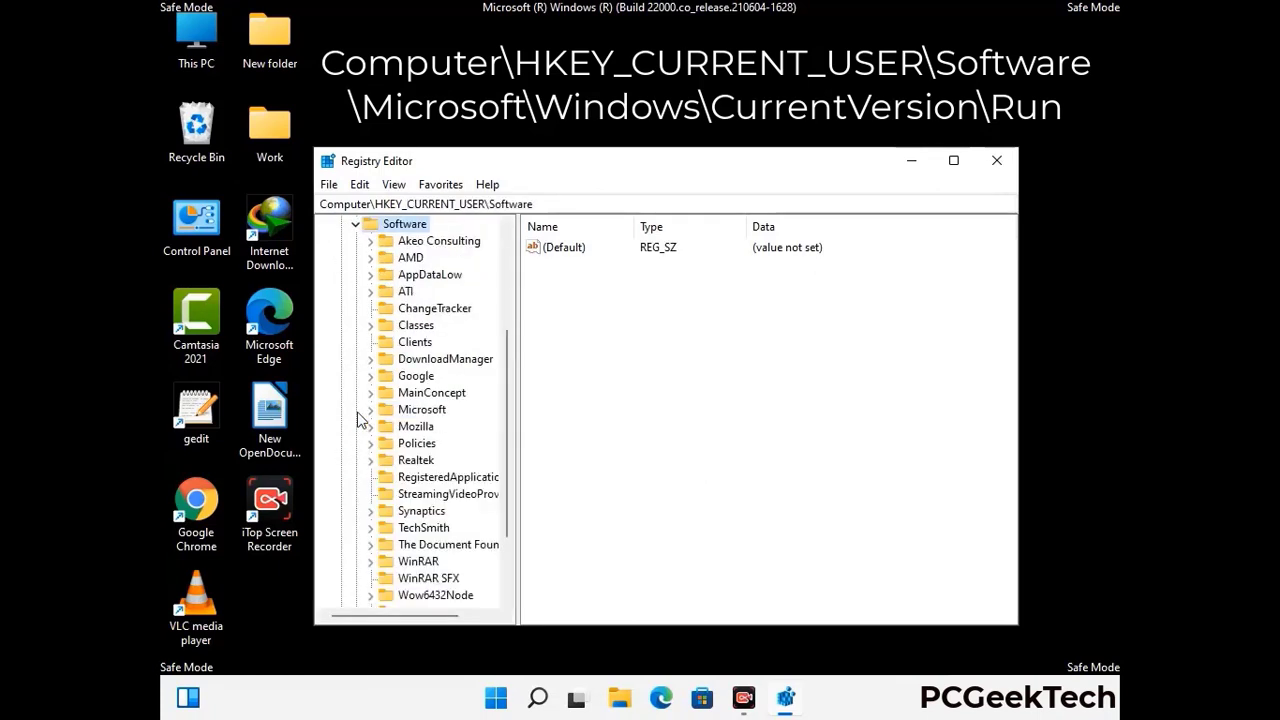
{"action": "double_click", "coordinate": [418, 413]}
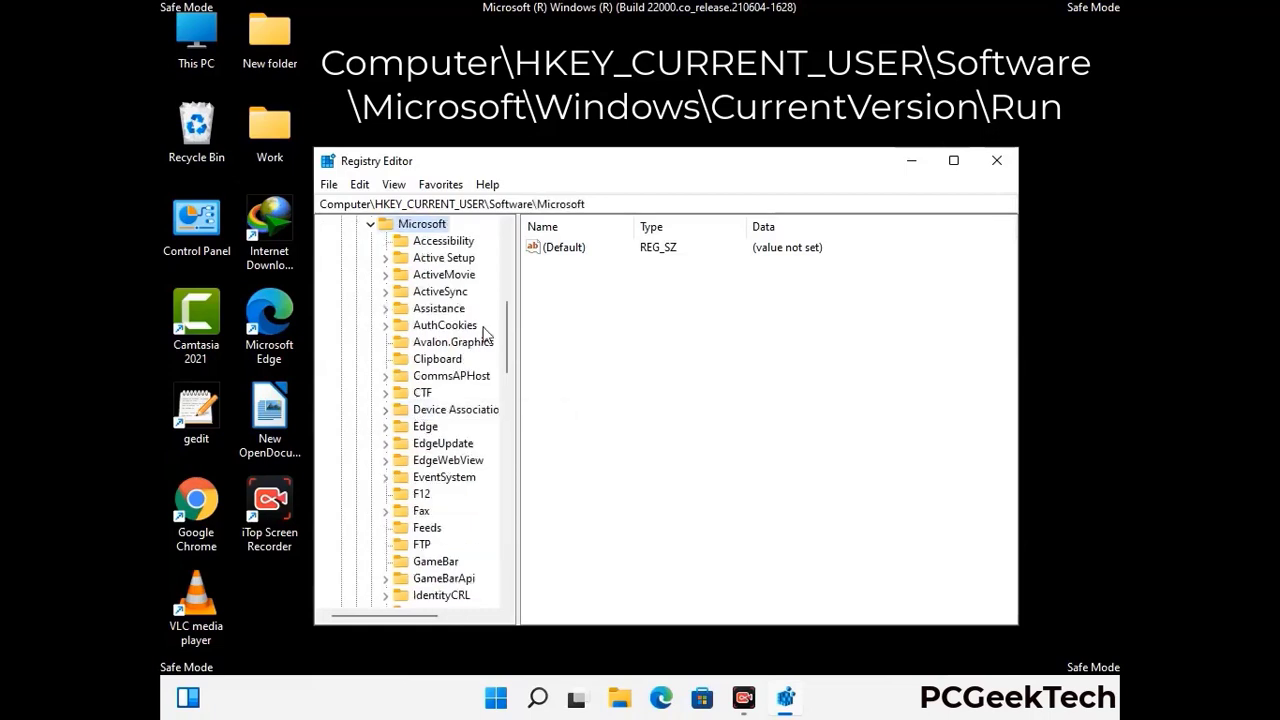
{"action": "scroll", "coordinate": [463, 437], "scroll_direction": "down", "scroll_amount": 2}
{"action": "scroll", "coordinate": [463, 437], "scroll_direction": "down", "scroll_amount": 2}
{"action": "scroll", "coordinate": [463, 437], "scroll_direction": "down", "scroll_amount": 1}
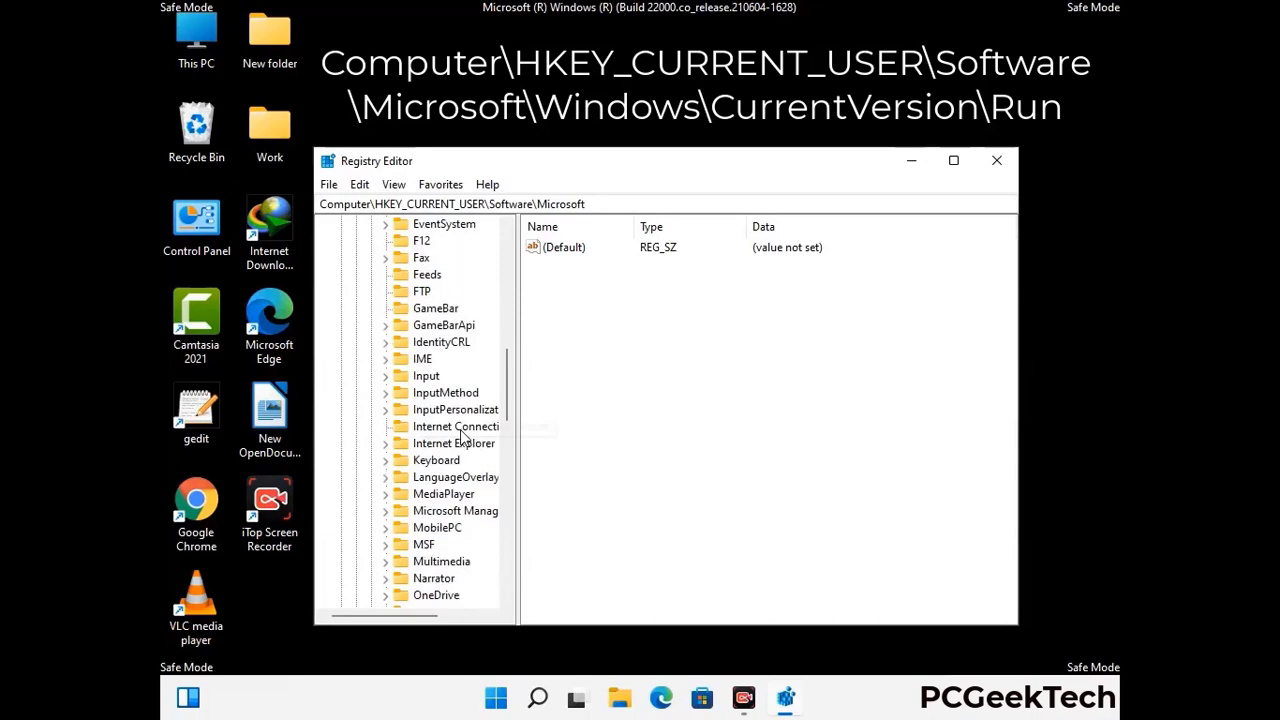
{"action": "scroll", "coordinate": [463, 437], "scroll_direction": "down", "scroll_amount": 2}
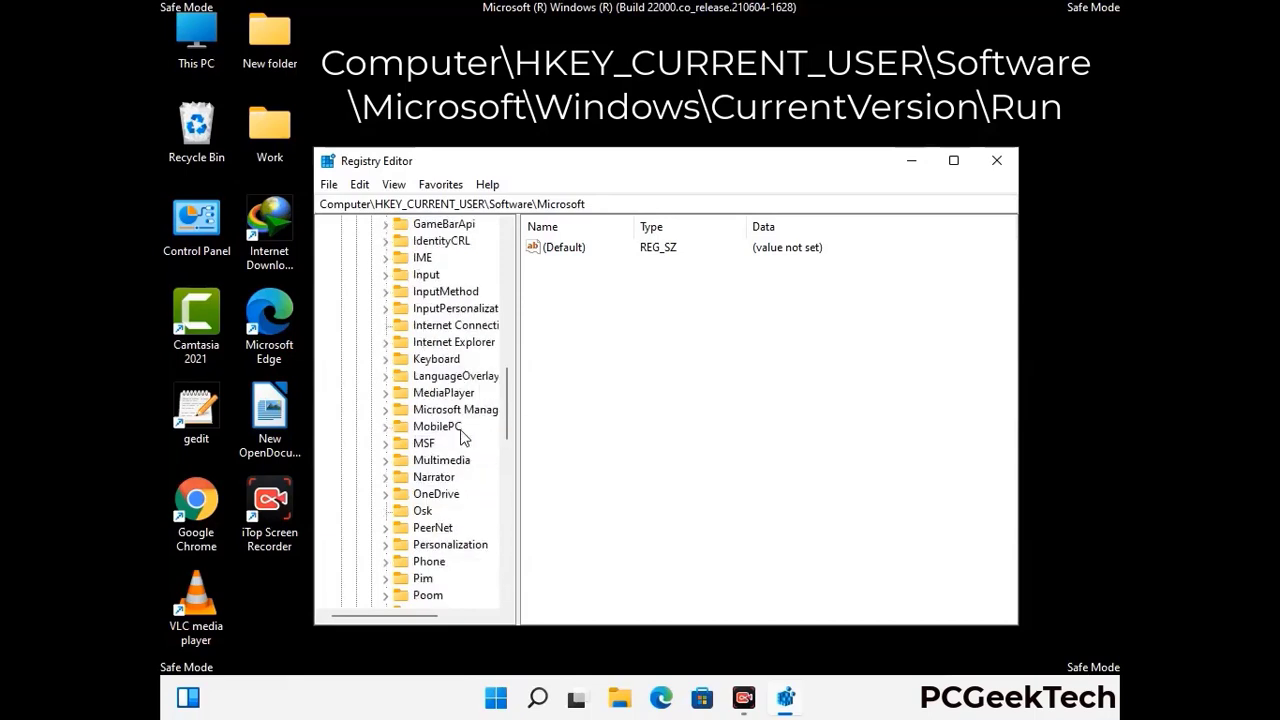
{"action": "scroll", "coordinate": [463, 437], "scroll_direction": "down", "scroll_amount": 7}
{"action": "scroll", "coordinate": [463, 437], "scroll_direction": "down", "scroll_amount": 3}
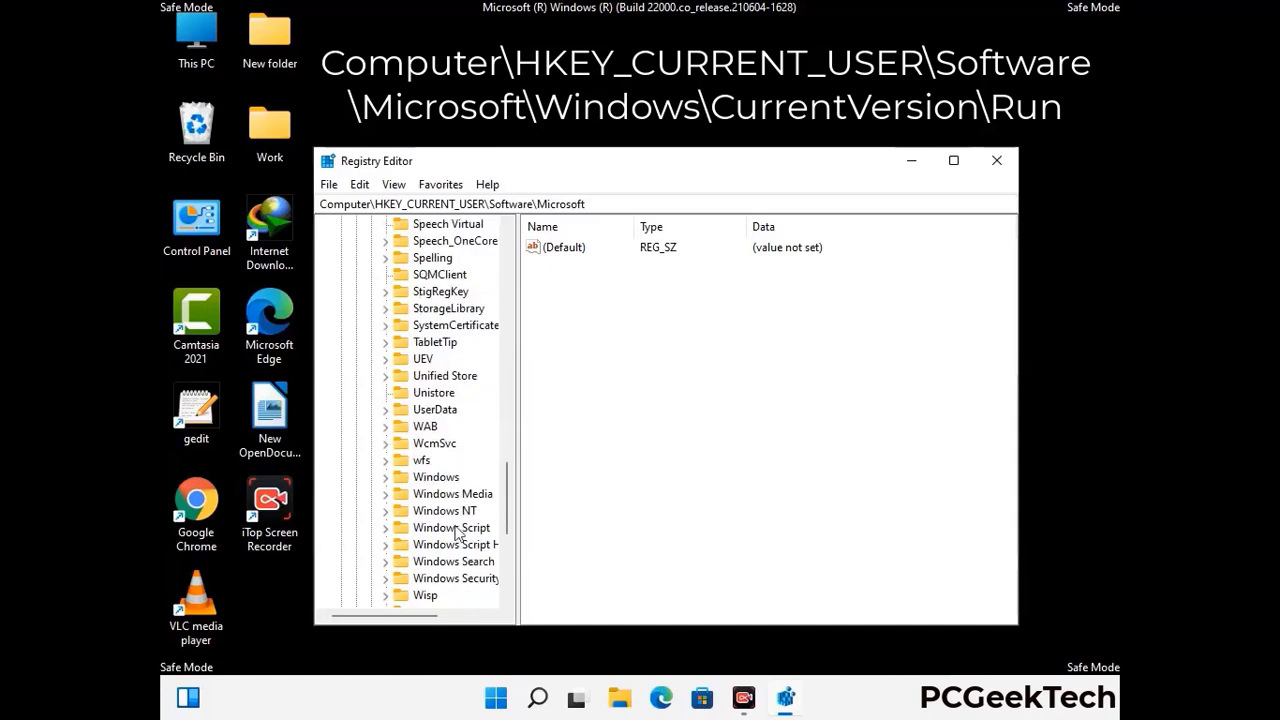
Drill into Windows > CurrentVersion and select the Run key to list startup values.
{"action": "double_click", "coordinate": [440, 477]}
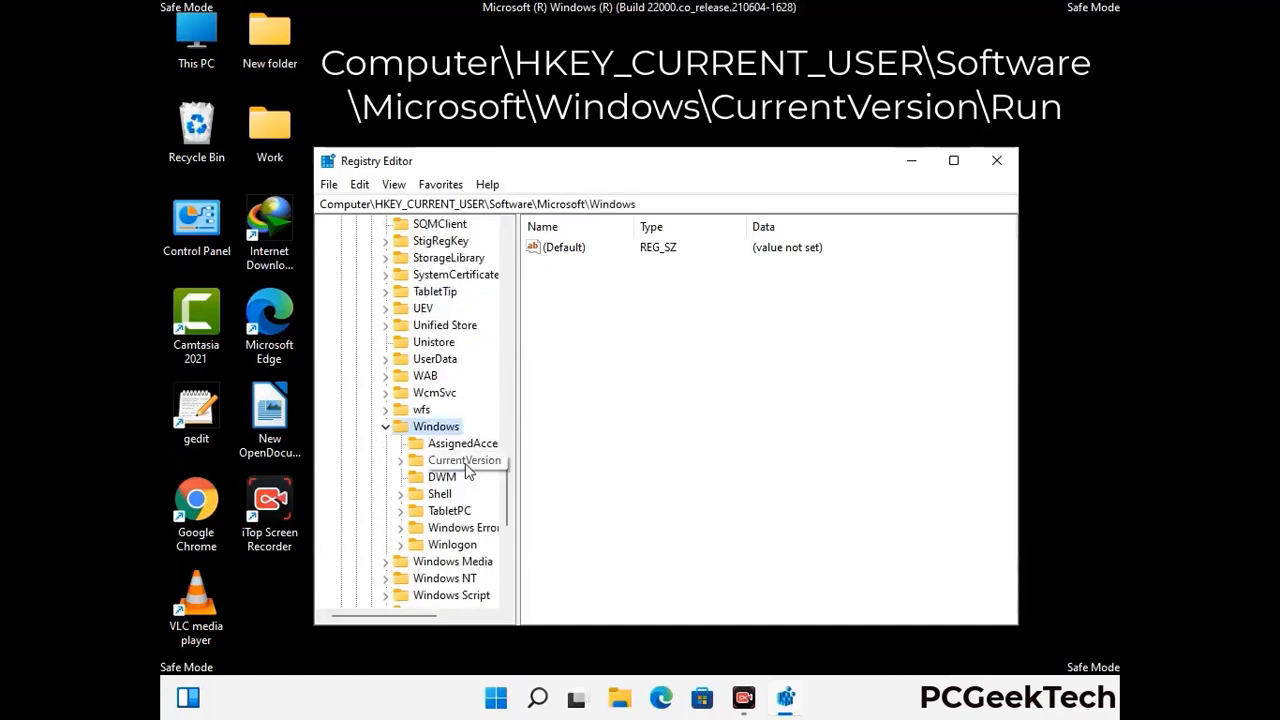
{"action": "double_click", "coordinate": [465, 462]}
{"action": "scroll", "coordinate": [460, 440], "scroll_direction": "down", "scroll_amount": 5}
{"action": "scroll", "coordinate": [458, 435], "scroll_direction": "down", "scroll_amount": 4}
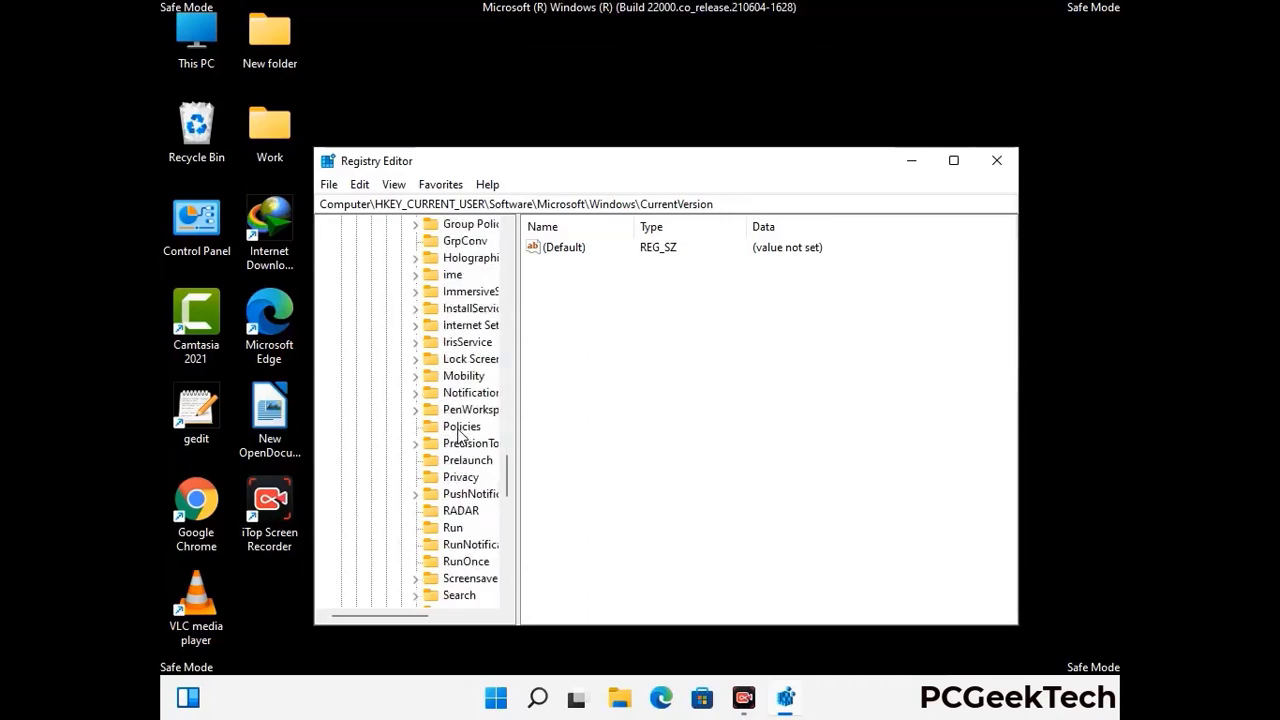
{"action": "scroll", "coordinate": [458, 433], "scroll_direction": "down", "scroll_amount": 1}
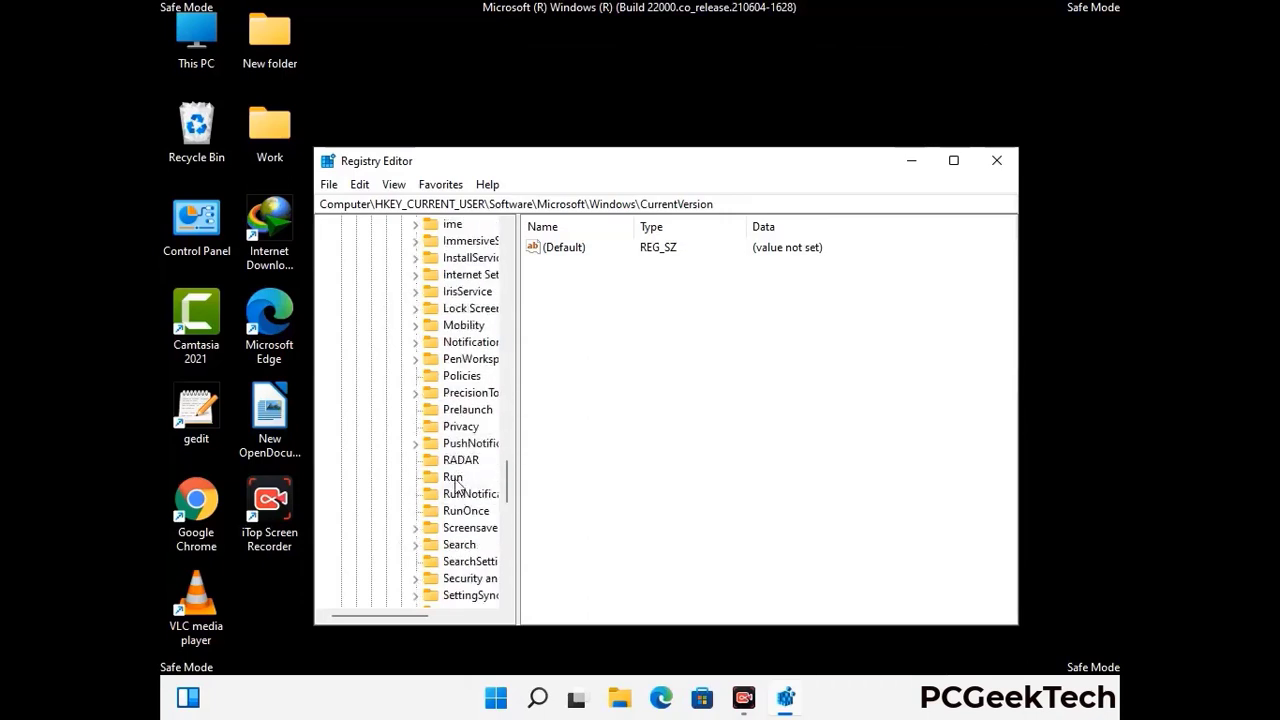
{"action": "left_click", "coordinate": [454, 478]}
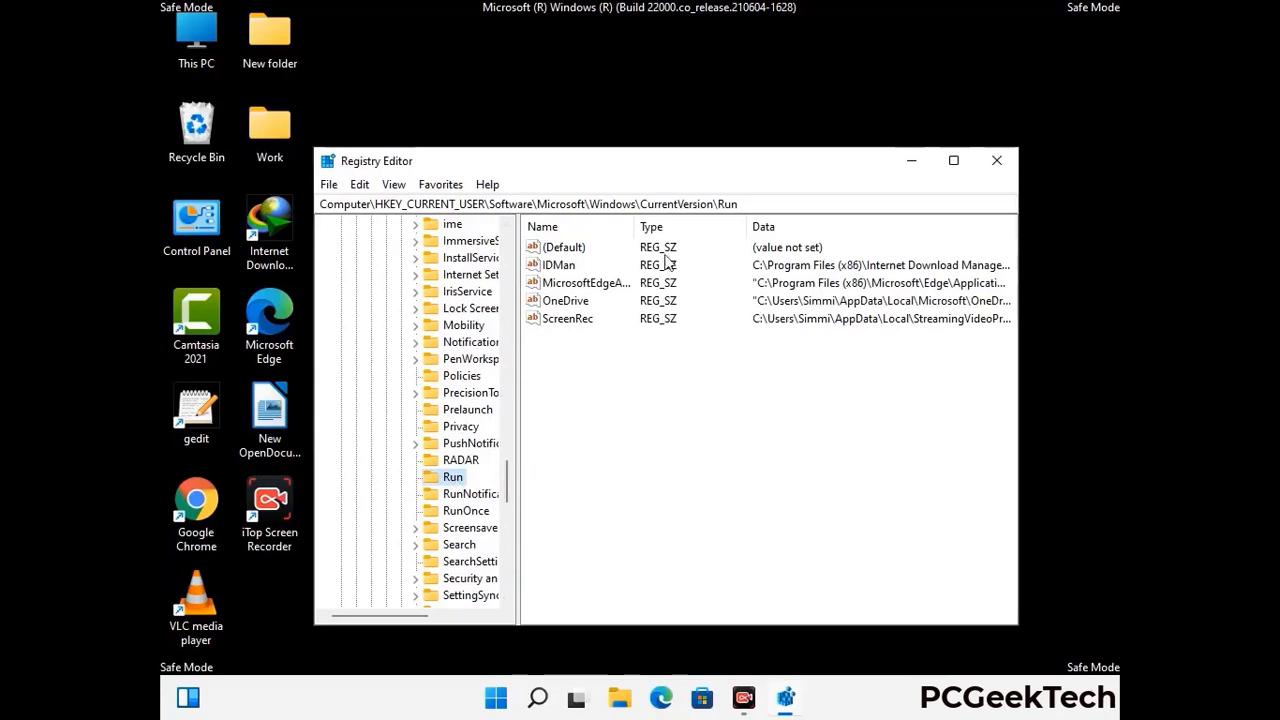
Delete the ScreenRec value from the Run key and confirm the deletion.
{"action": "left_click", "coordinate": [564, 322]}
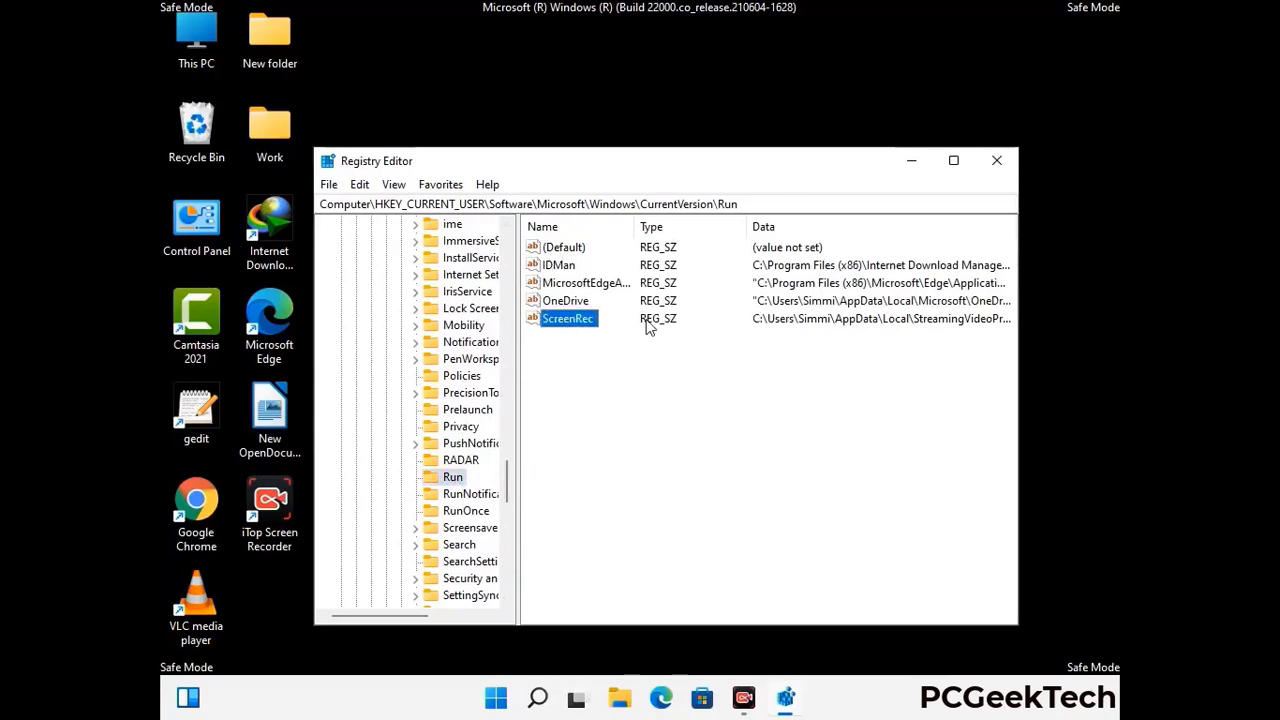
{"action": "left_click", "coordinate": [578, 325]}
{"action": "right_click", "coordinate": [578, 325]}
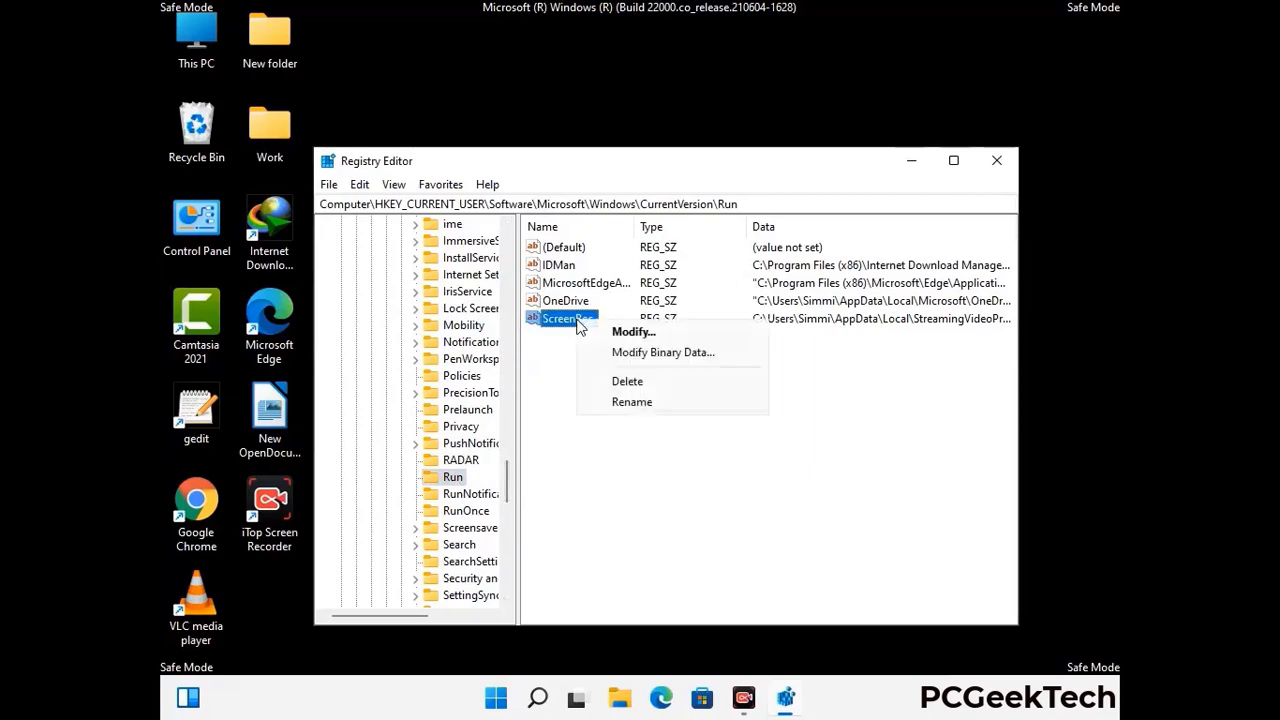
{"action": "left_click", "coordinate": [613, 378]}
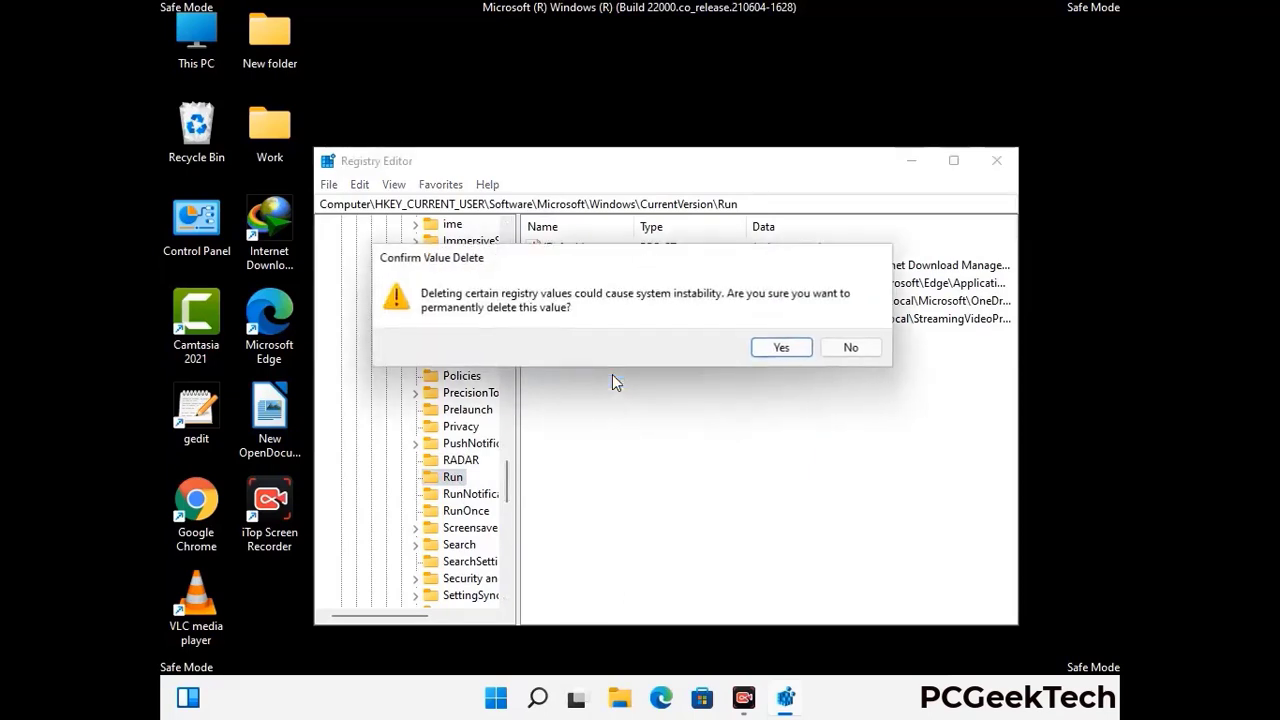
{"action": "left_click", "coordinate": [782, 348]}
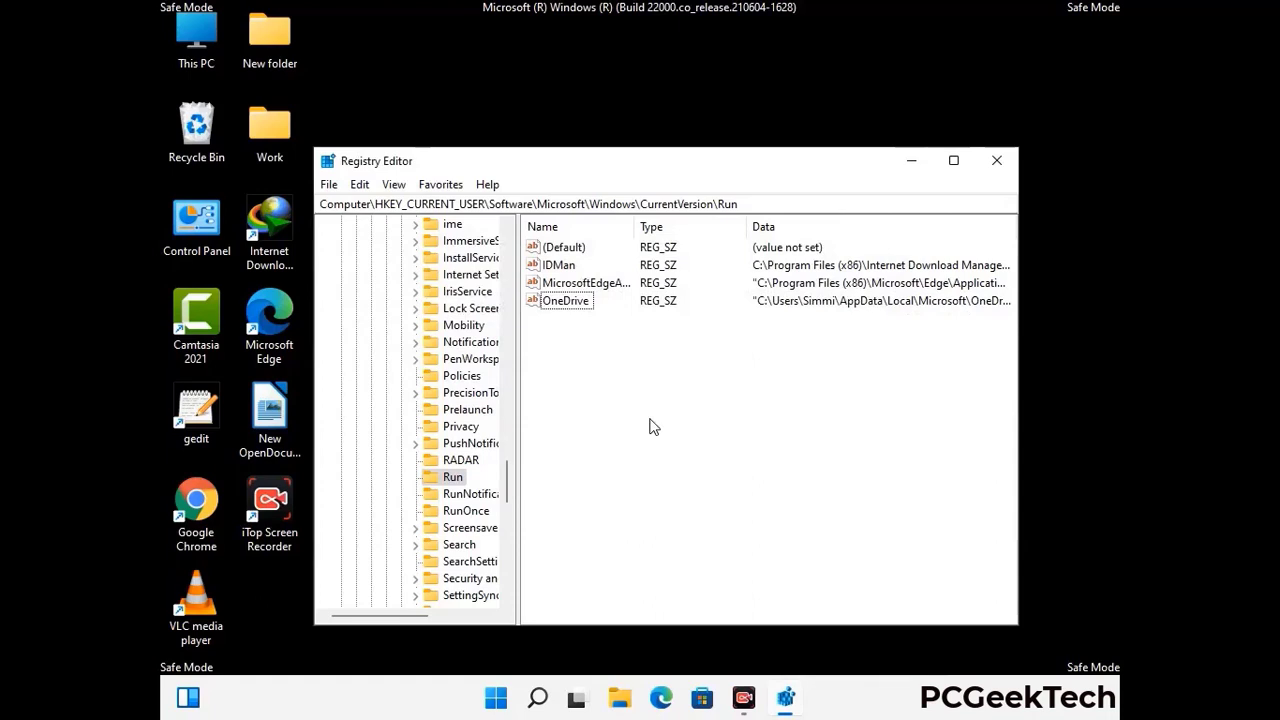
Search the registry for 'Virus Name', cancel the search, and close Registry Editor.
{"action": "key", "text": "ctrl+f"}
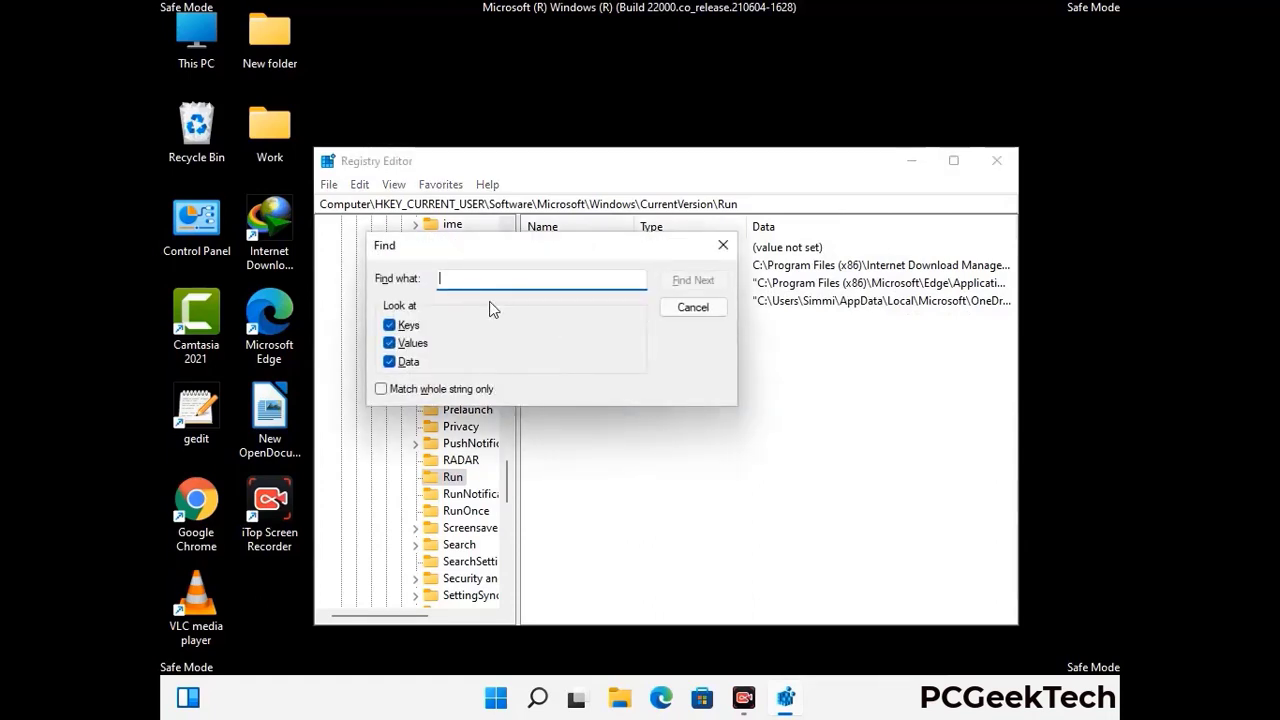
{"action": "type", "text": "Virus Name"}
{"action": "left_click", "coordinate": [679, 286]}
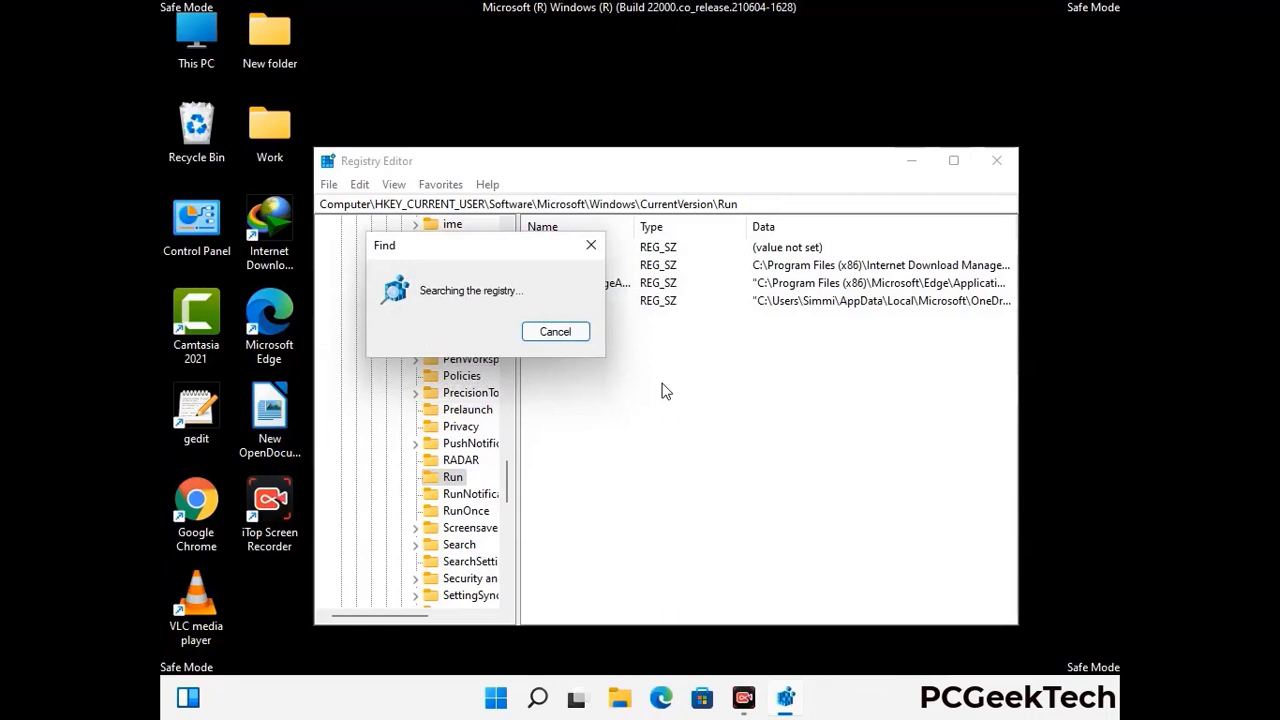
{"action": "left_click", "coordinate": [598, 248]}
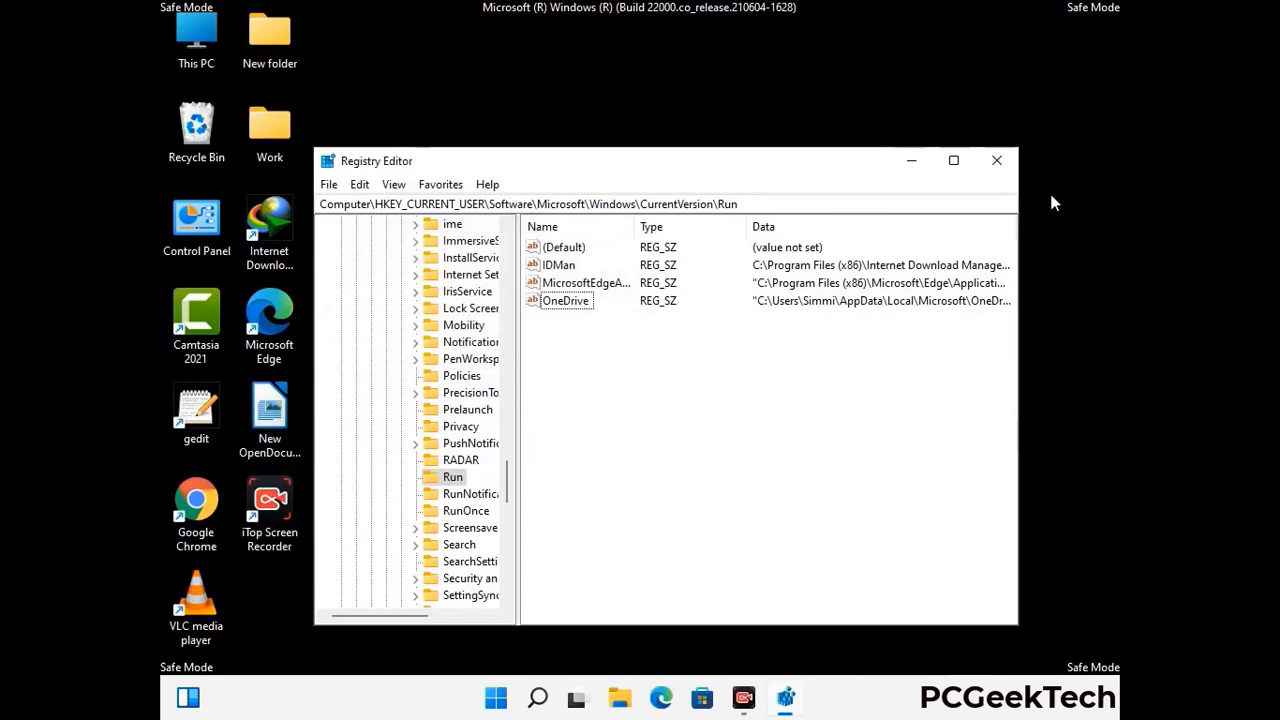
{"action": "left_click", "coordinate": [997, 161]}
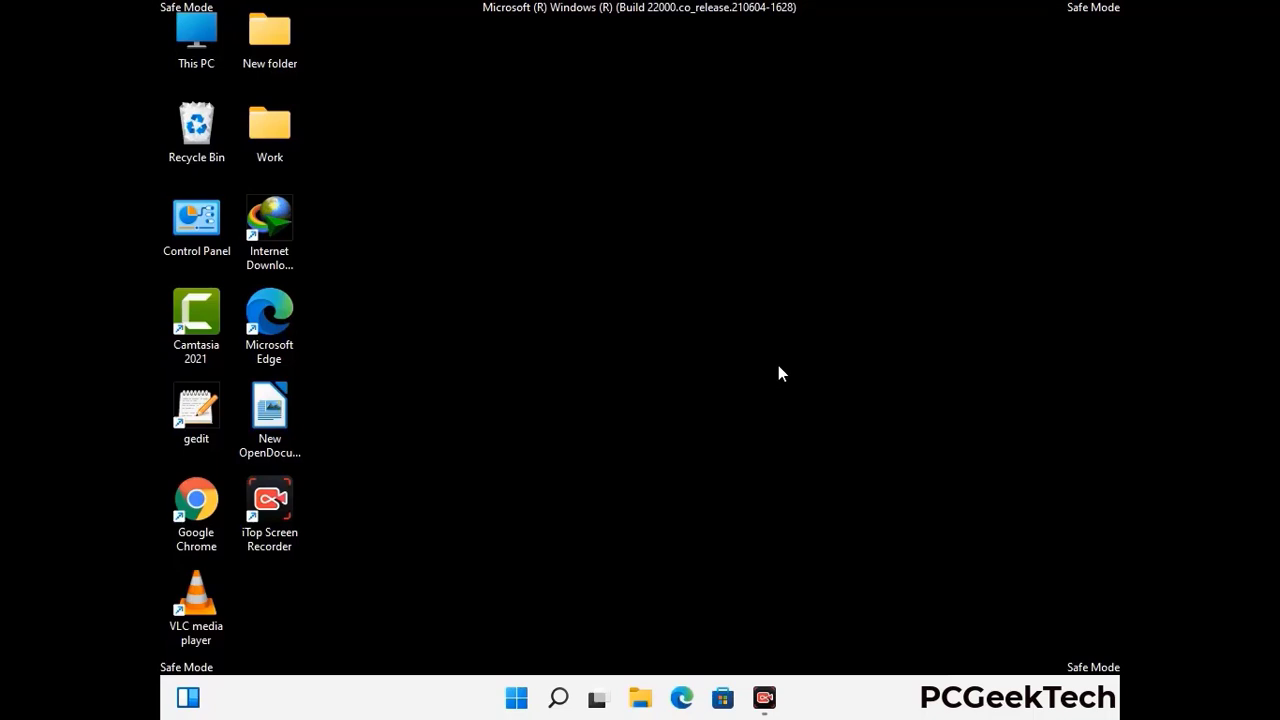
Start System Configuration with msconfig and uncheck Safe boot on the Boot tab.
{"action": "key", "text": "super+r"}
{"action": "left_click_drag", "start_coordinate": [371, 463], "coordinate": [654, 192]}
{"action": "type", "text": "ms"}
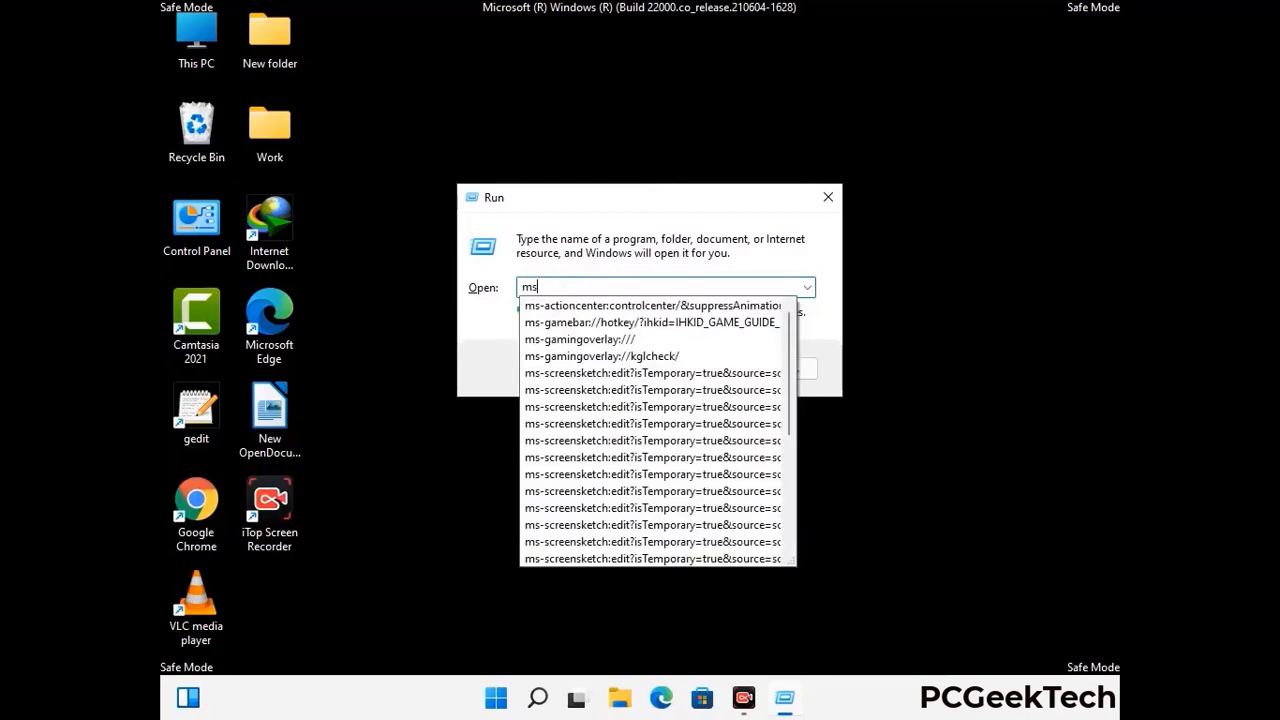
{"action": "type", "text": "config"}
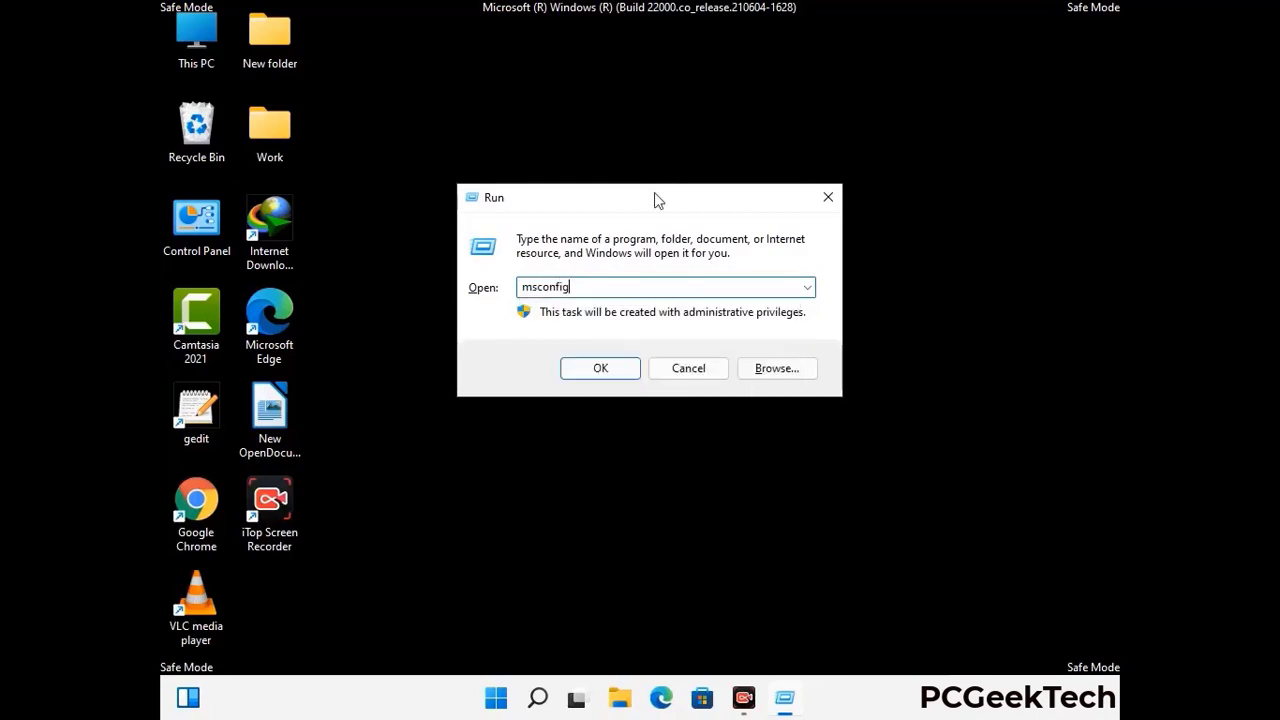
{"action": "left_click", "coordinate": [592, 368]}
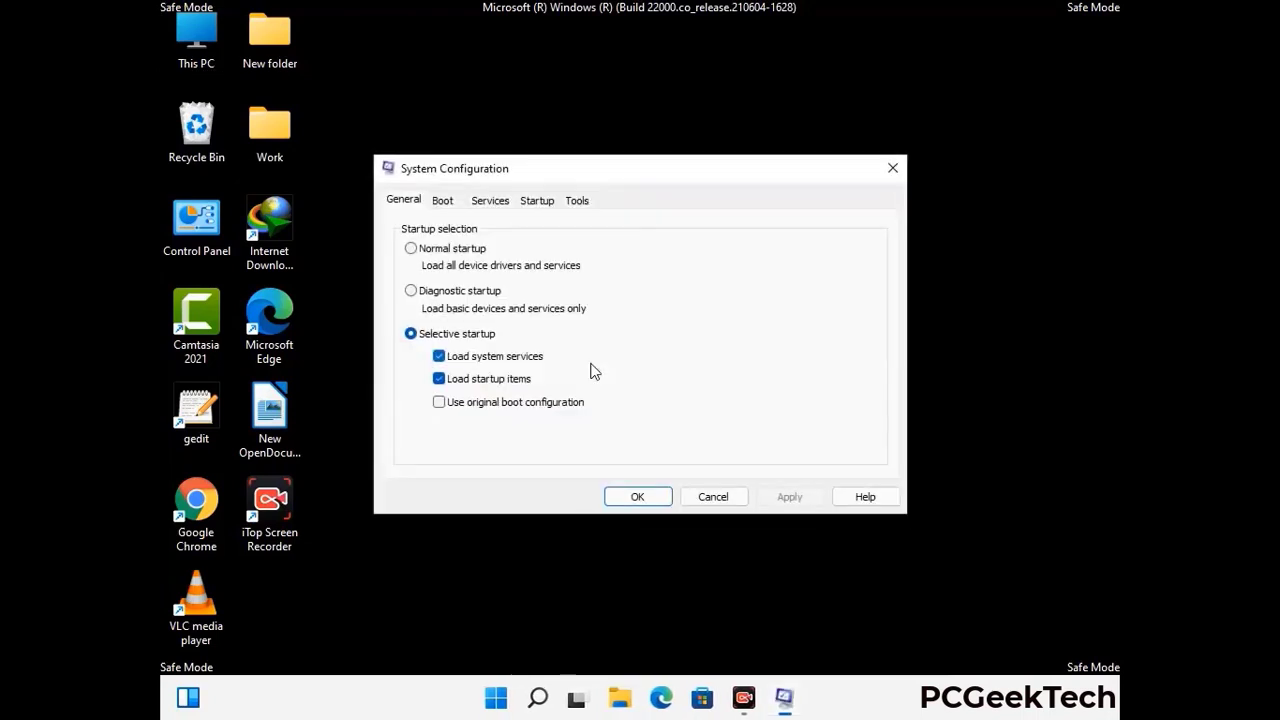
{"action": "left_click", "coordinate": [442, 201]}
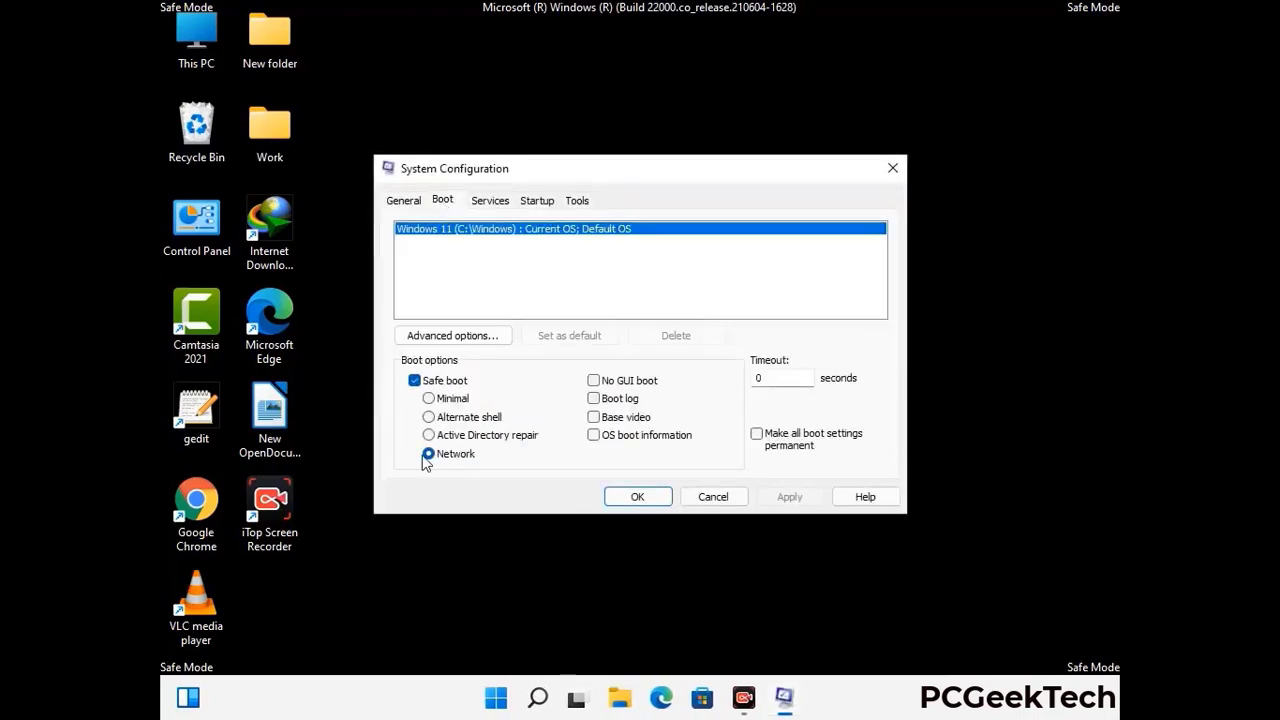
{"action": "left_click", "coordinate": [414, 381]}
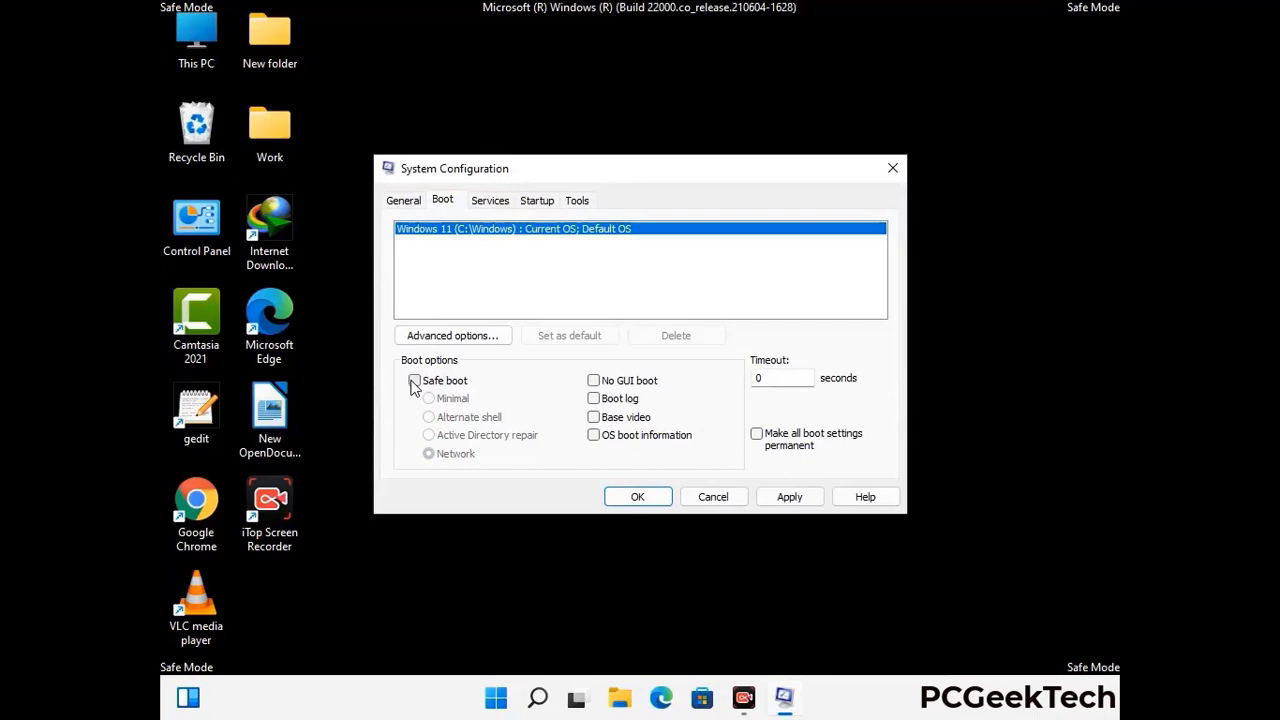